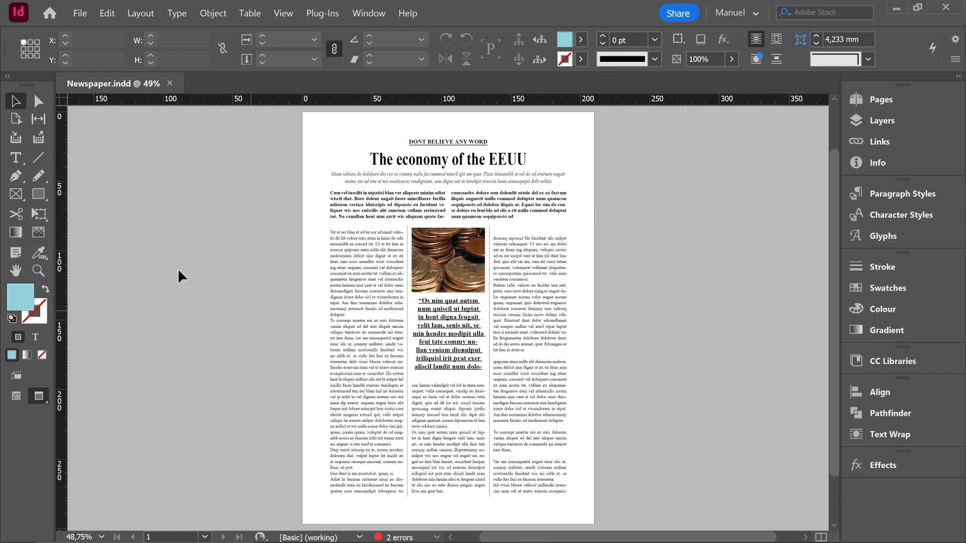
Step: Create a new 210 x 297 mm portrait document from the [Default] preset with one page and 12,7 mm margins
left_click(81, 13)
mouse_move(97, 29)
left_click(309, 29)
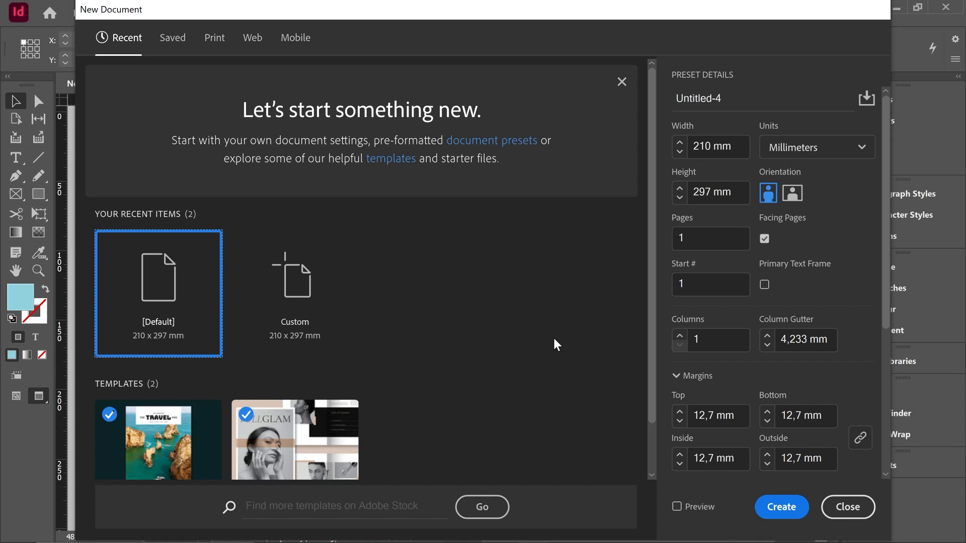
left_click(779, 508)
Step: Place the new document's tab ahead of Newspaper.indd and show both documents side by side with the 2-up Vertical arrangement
left_click_drag(132, 80, 105, 83)
left_click(370, 13)
mouse_move(373, 27)
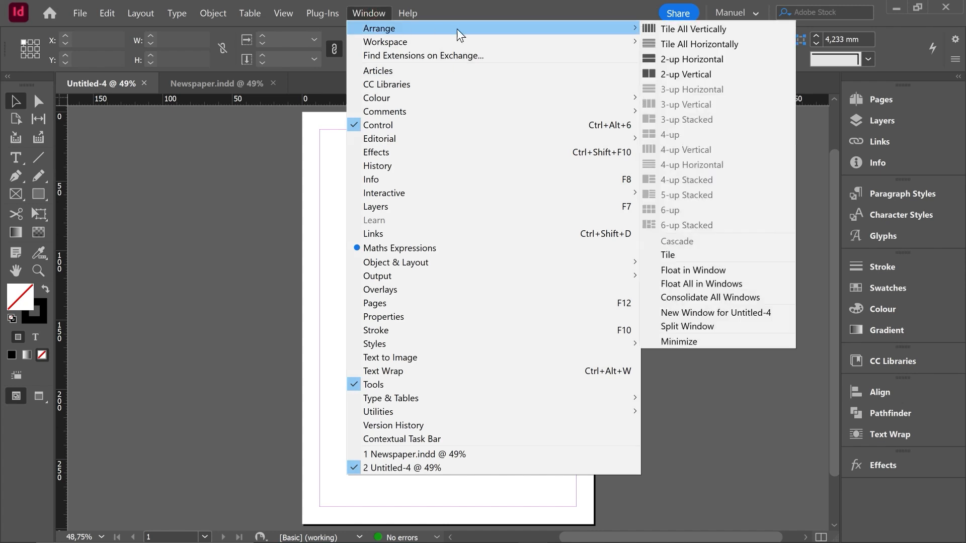
left_click(690, 75)
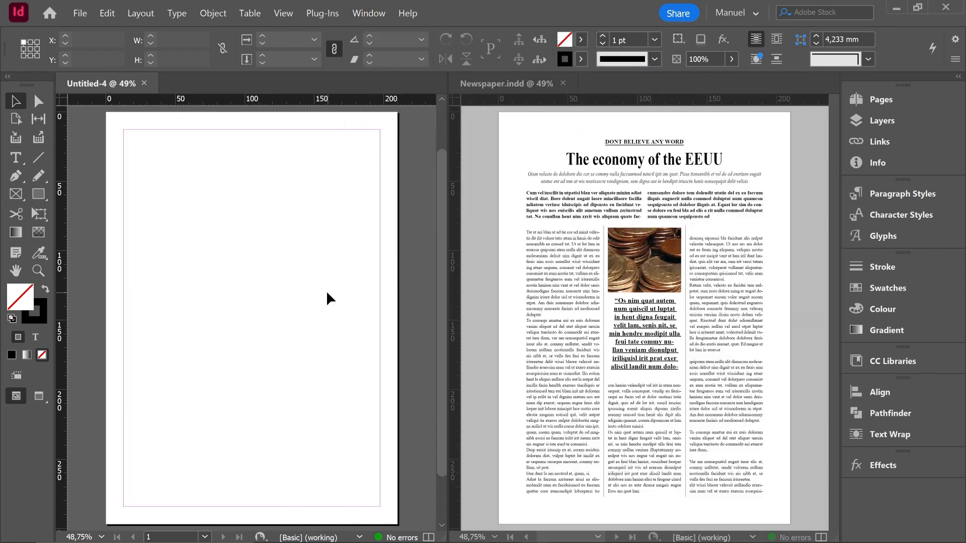
left_click(556, 147)
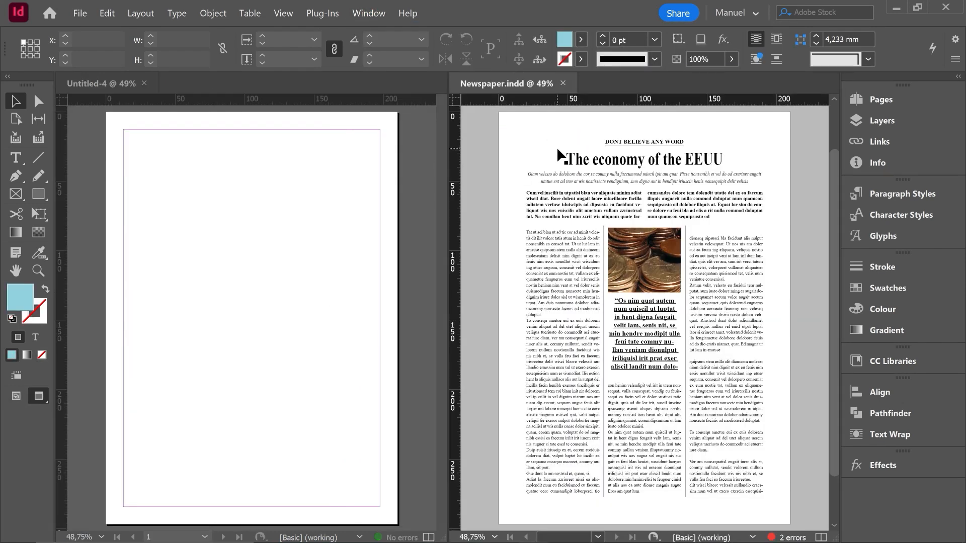
left_click(285, 160)
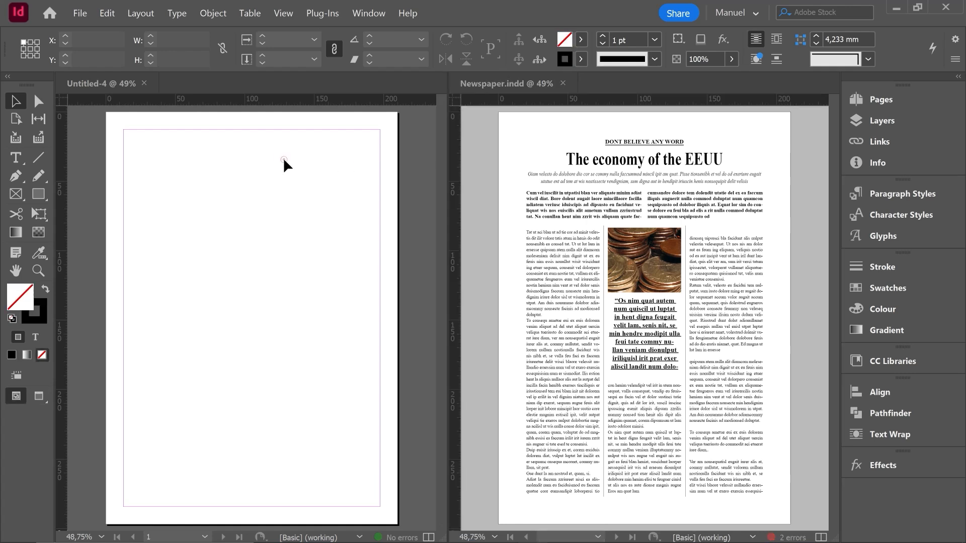
left_click(552, 134)
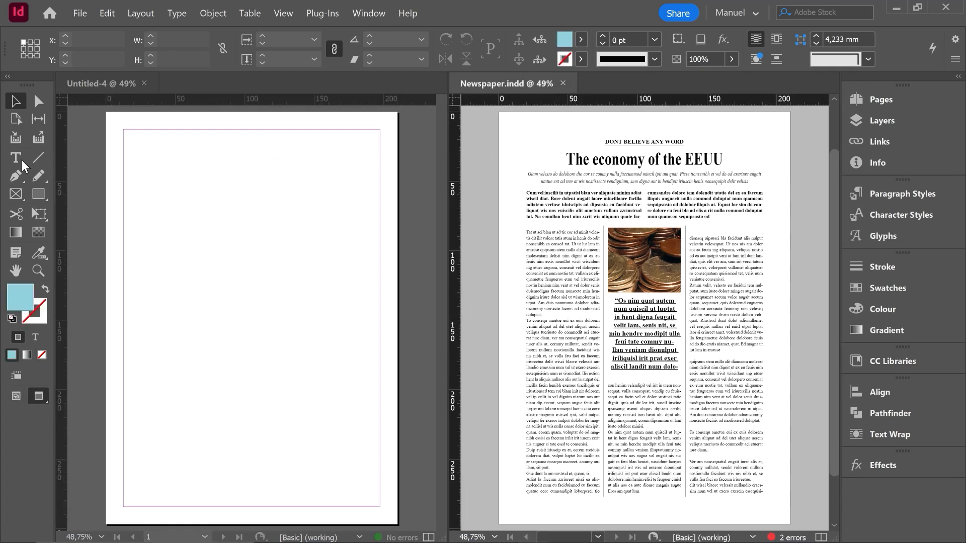
left_click(15, 271)
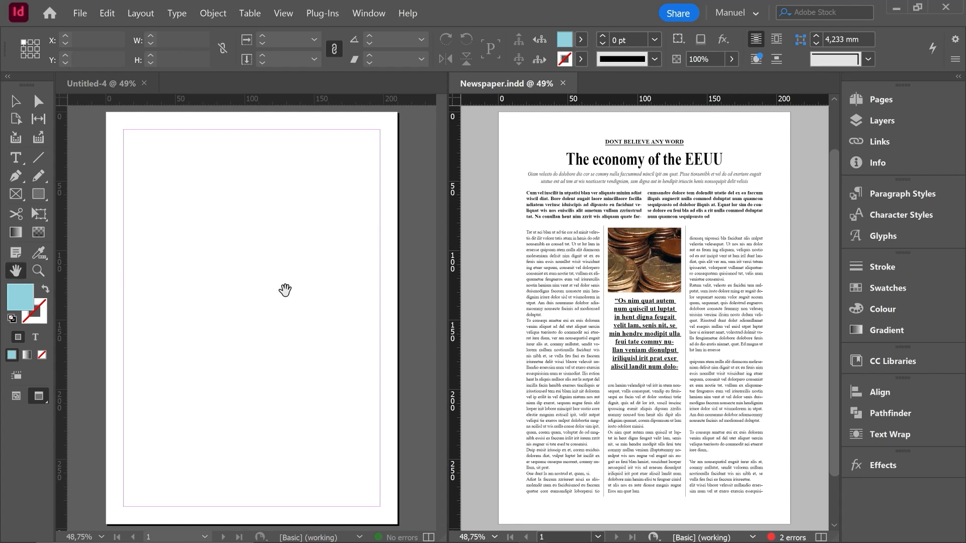
key("ctrl+alt+5")
left_click(269, 263)
left_click(563, 225)
left_click(297, 262)
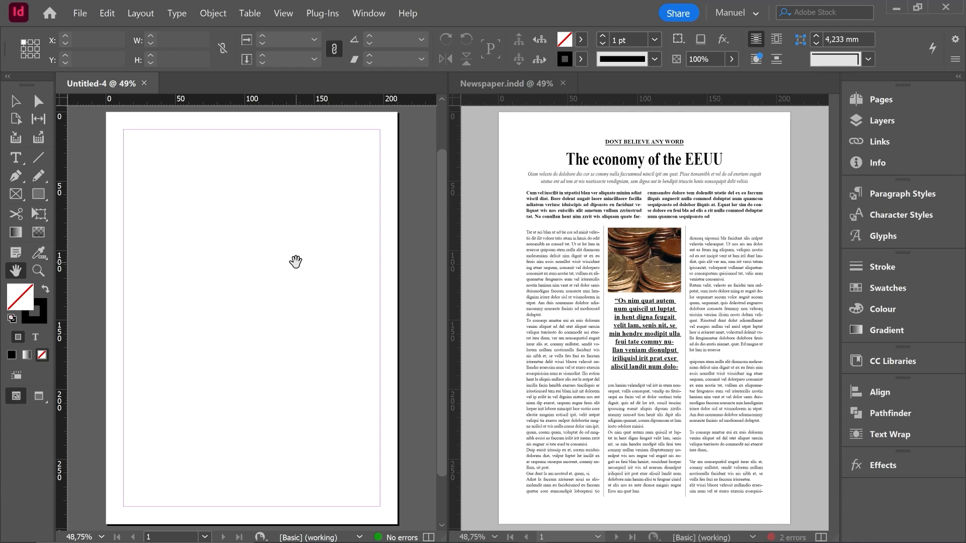
Step: Examine the page size, margins, bleed and slug in the document setup of Newspaper.indd
left_click(573, 256)
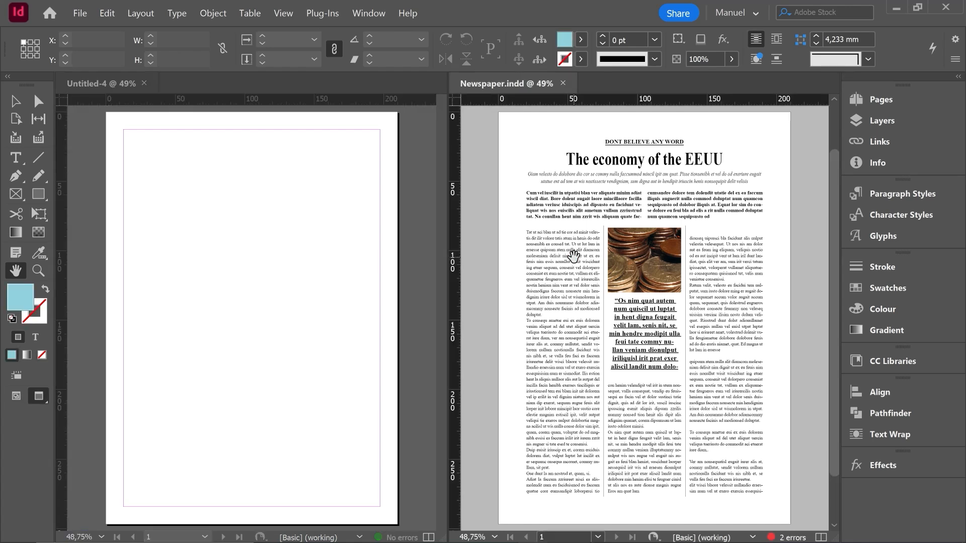
left_click(78, 12)
left_click(127, 365)
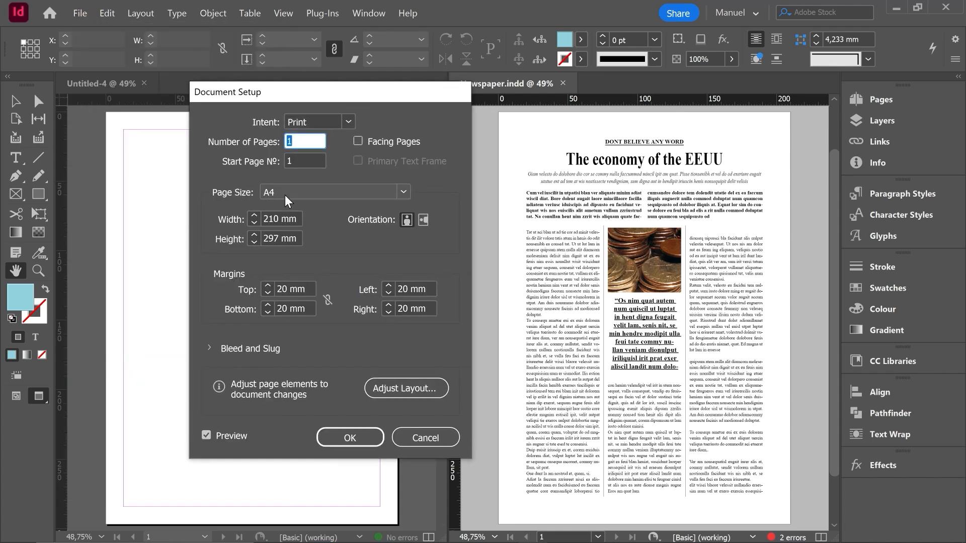
left_click(209, 347)
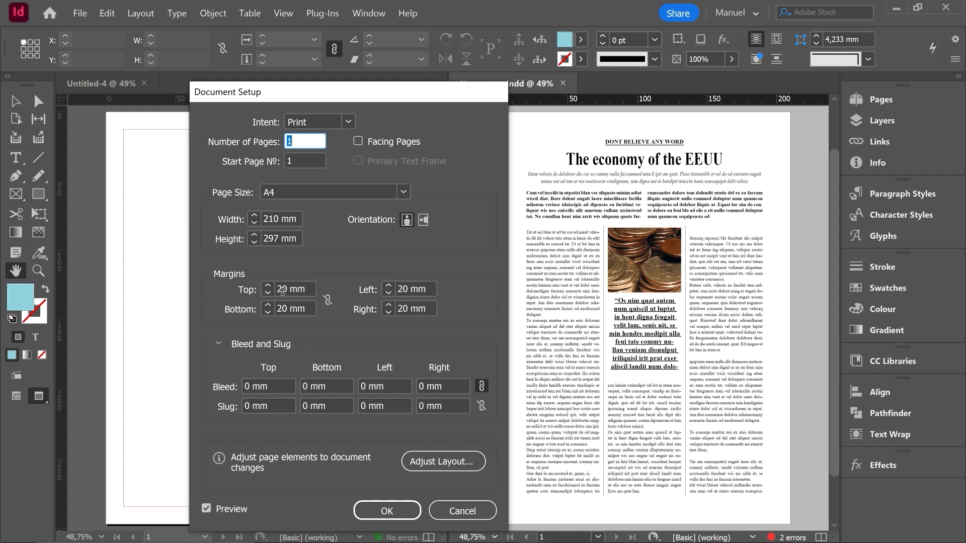
key("Escape")
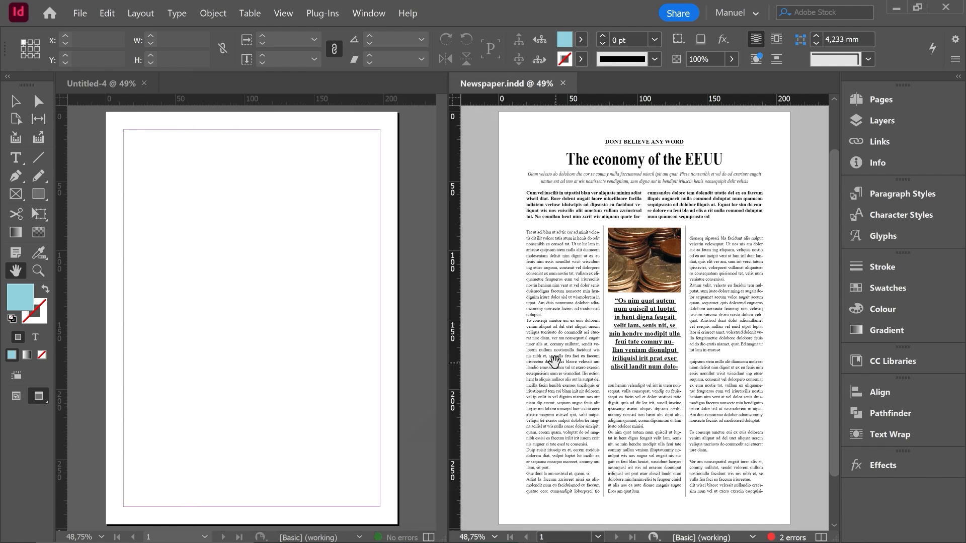
Step: Set all four page margins of the new document to 20 mm in its document setup
left_click(179, 168)
left_click(80, 13)
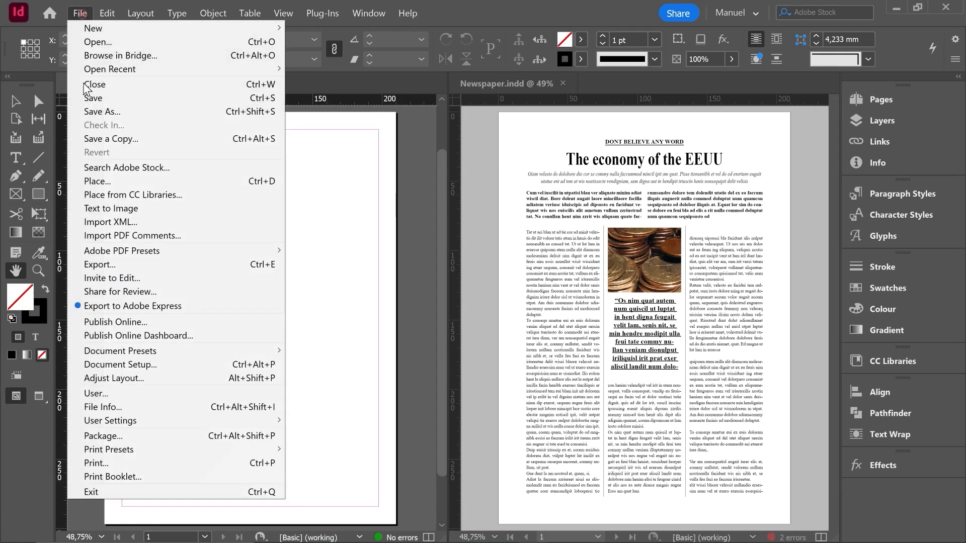
left_click(105, 363)
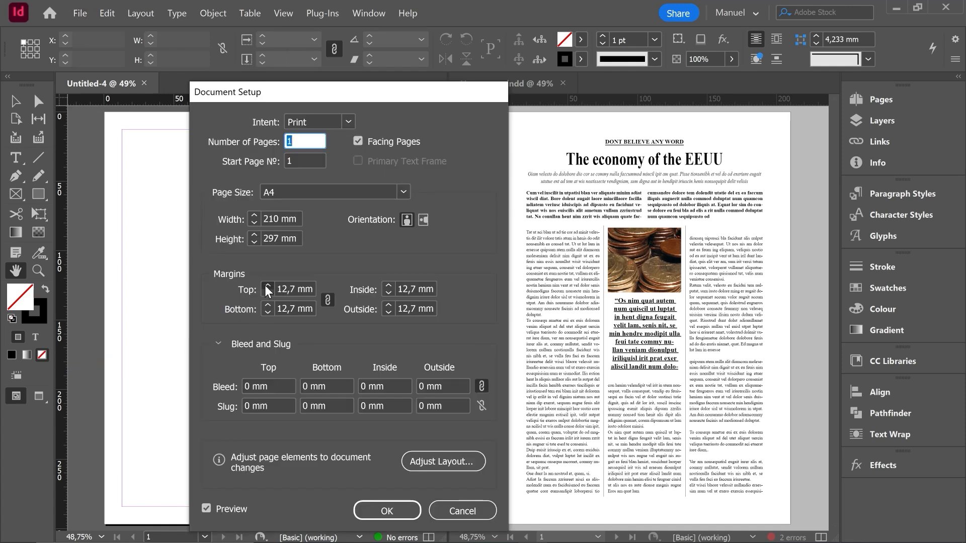
left_click(267, 286)
left_click(267, 286)
left_click(267, 285)
left_click(267, 286)
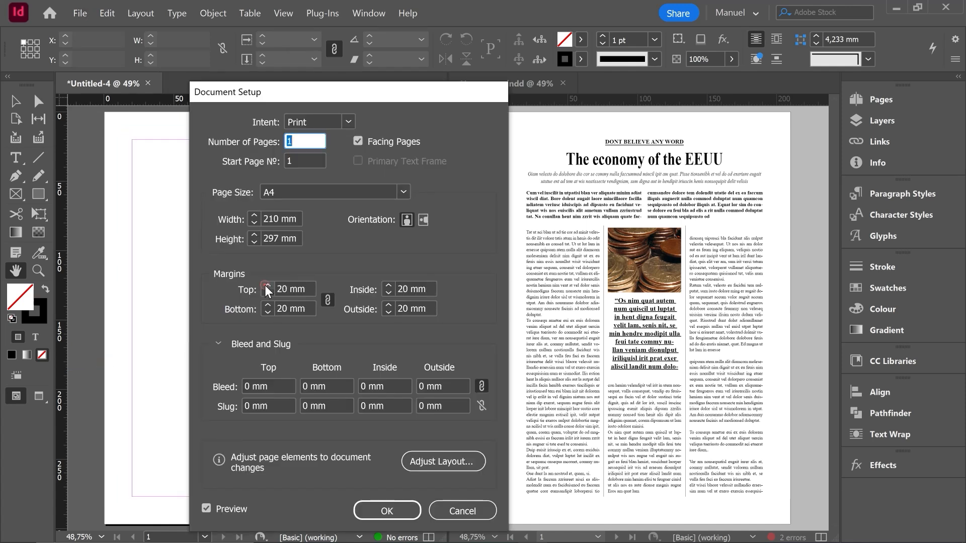
key("Return")
Step: Inspect the A-Página maestra parent page of Newspaper.indd, and return to page 1
left_click(757, 157)
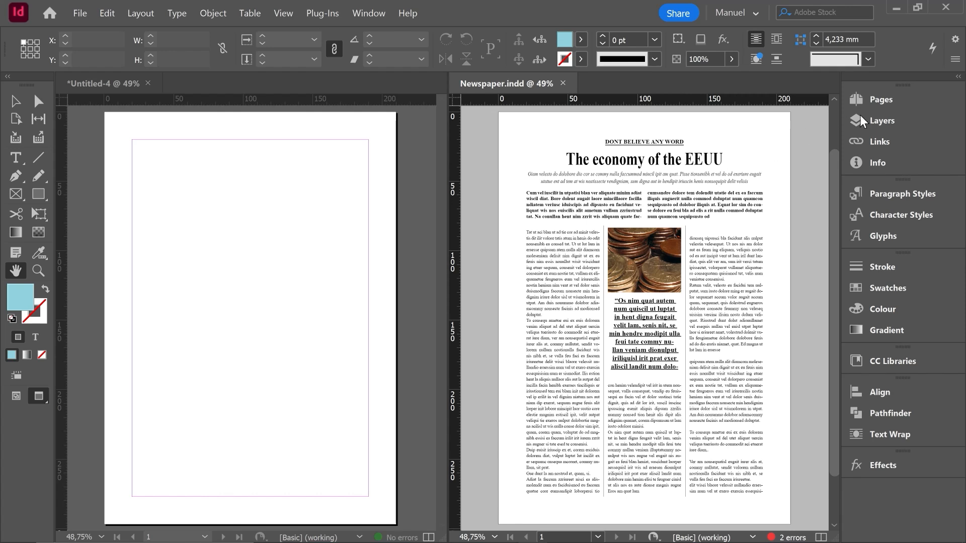
left_click(892, 100)
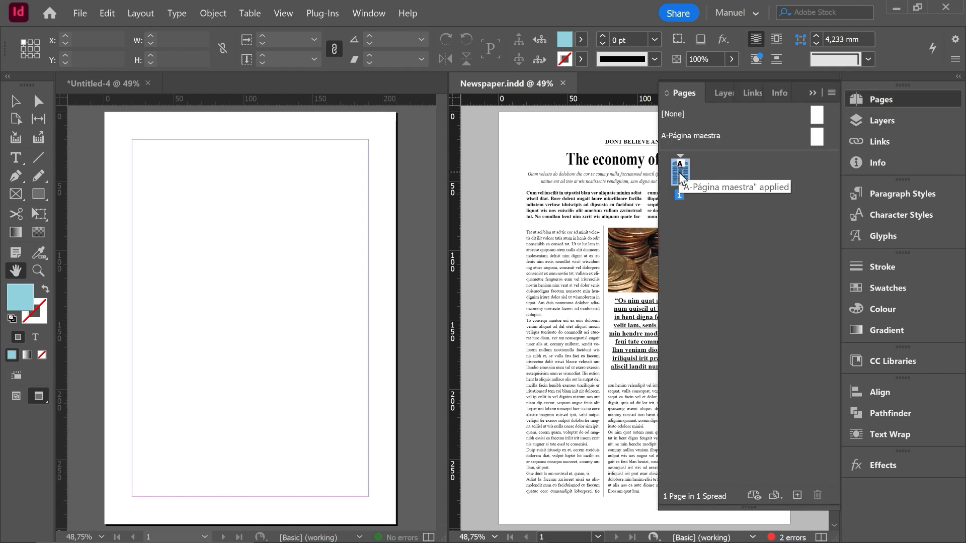
double_click(813, 135)
left_click(813, 92)
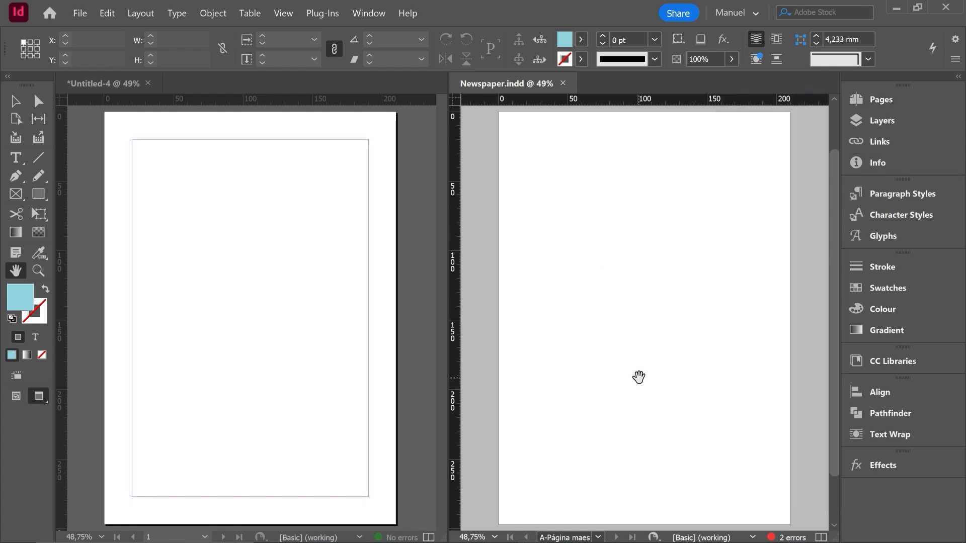
left_click(876, 95)
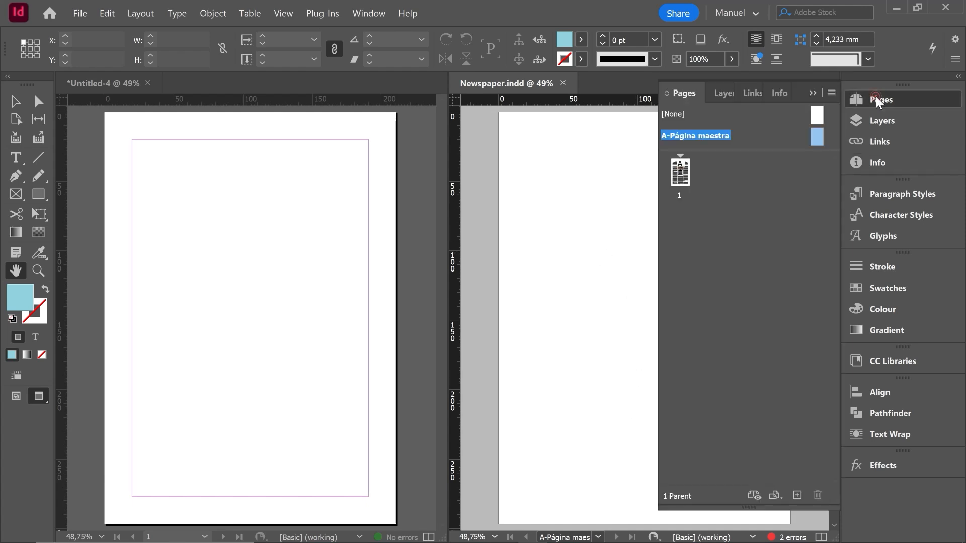
left_click(682, 171)
double_click(681, 171)
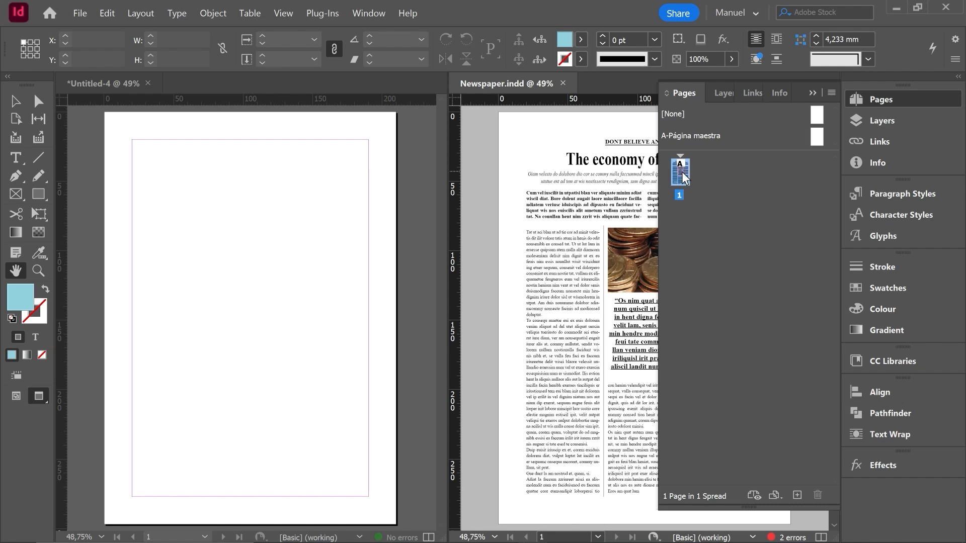
left_click(656, 201)
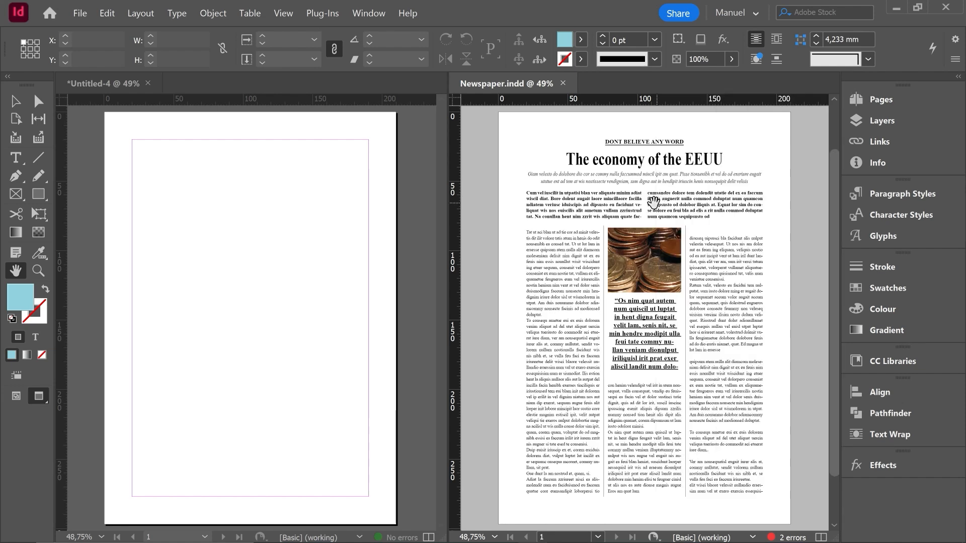
Step: Check the extent of the headline text frame in Newspaper.indd and switch that document to Normal screen mode
key("v")
left_click(641, 170)
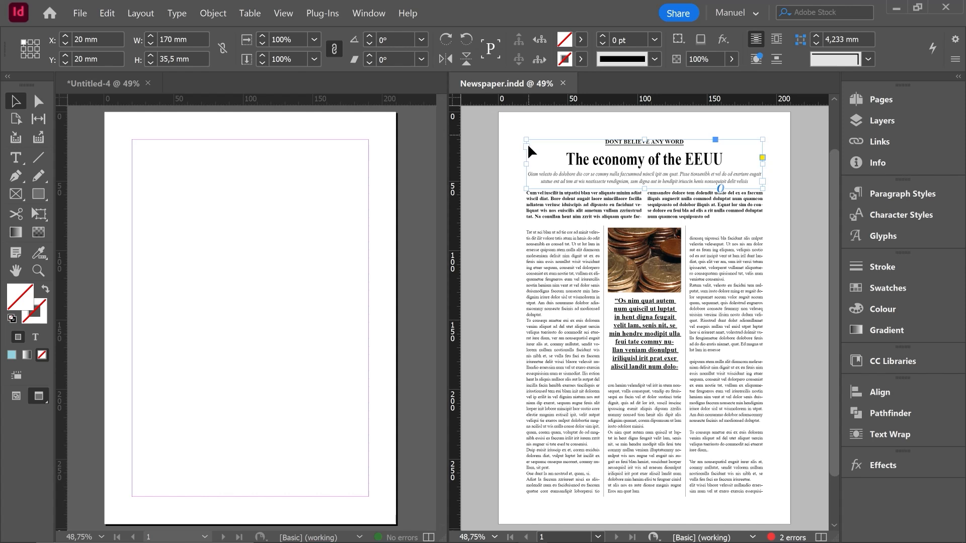
left_click(770, 231)
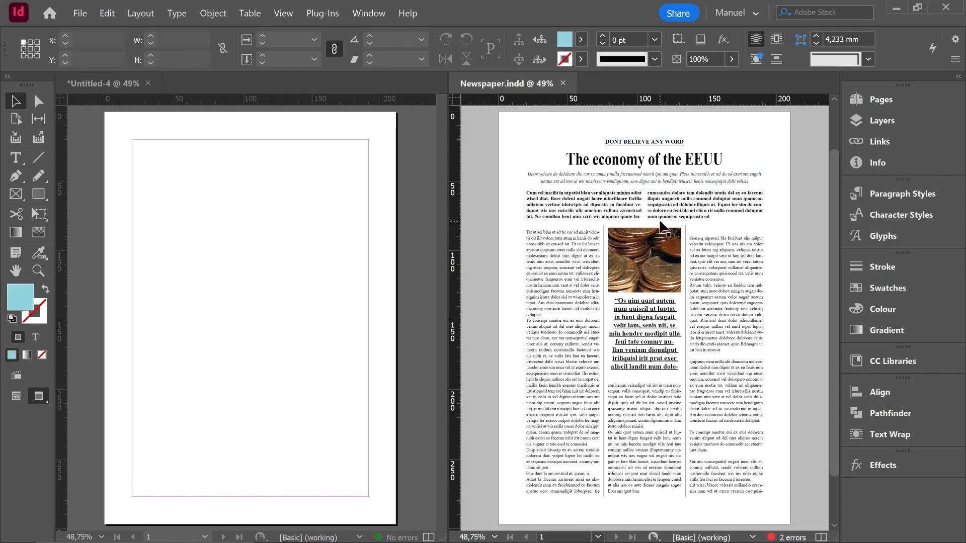
left_click(16, 397)
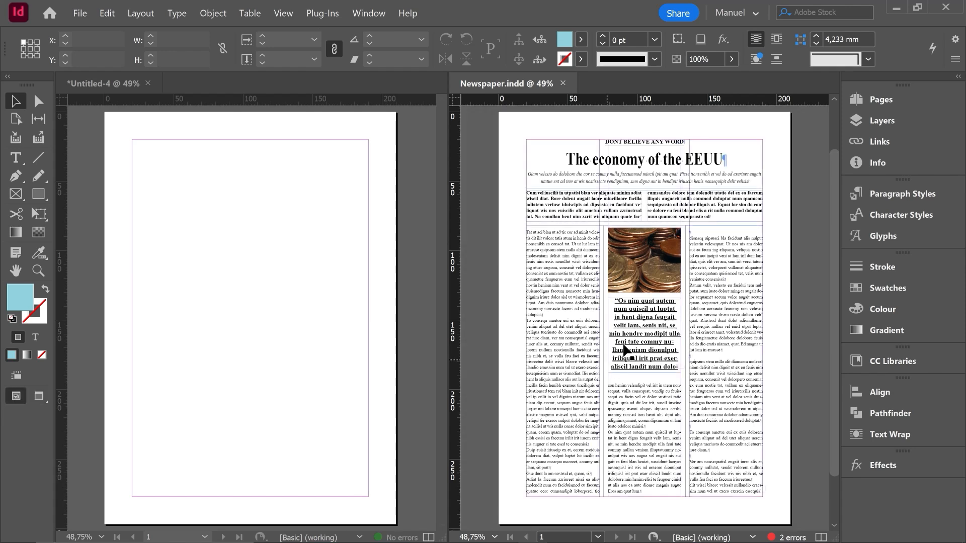
Step: Draw a 170 mm wide text frame across the top of the new document's margin area and set its height to 35,5 mm
left_click(572, 160)
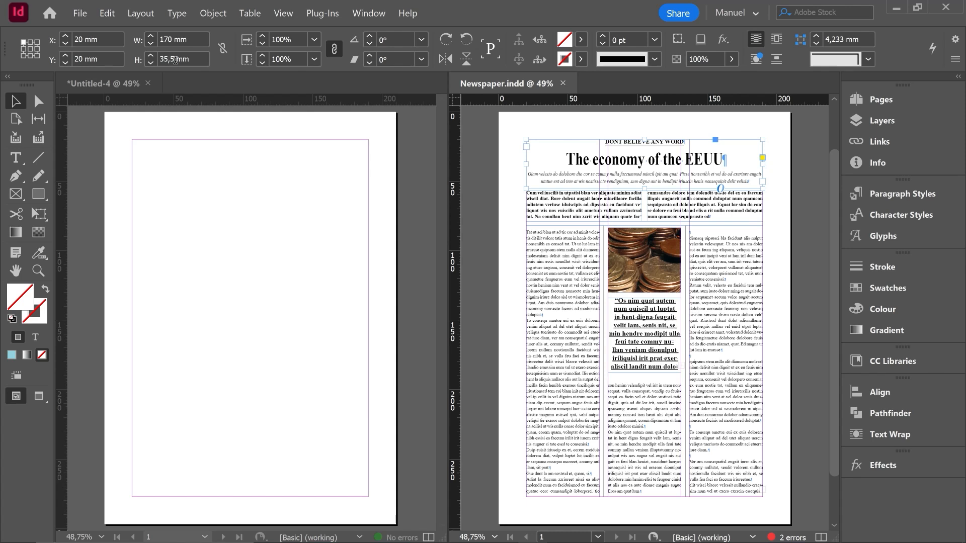
key("t")
left_click_drag(132, 140, 286, 199)
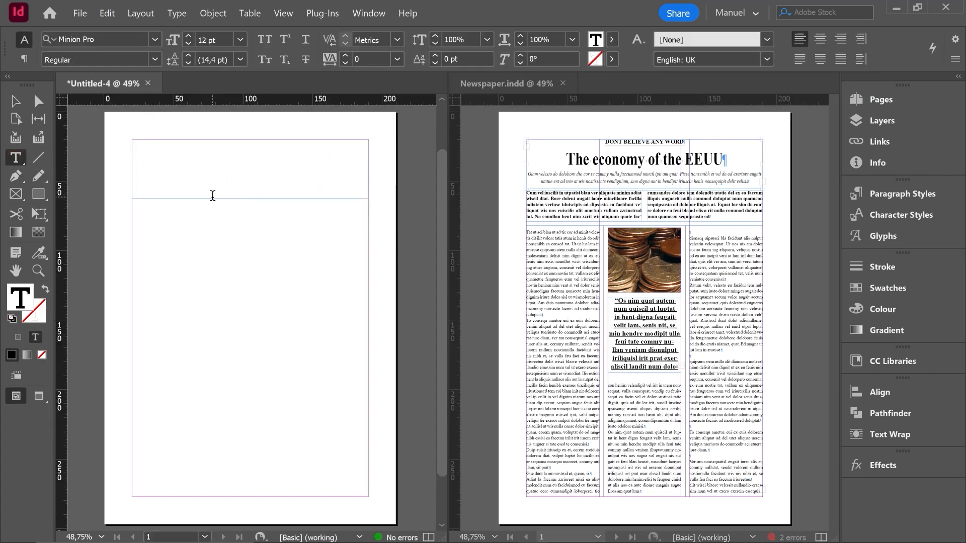
left_click(15, 101)
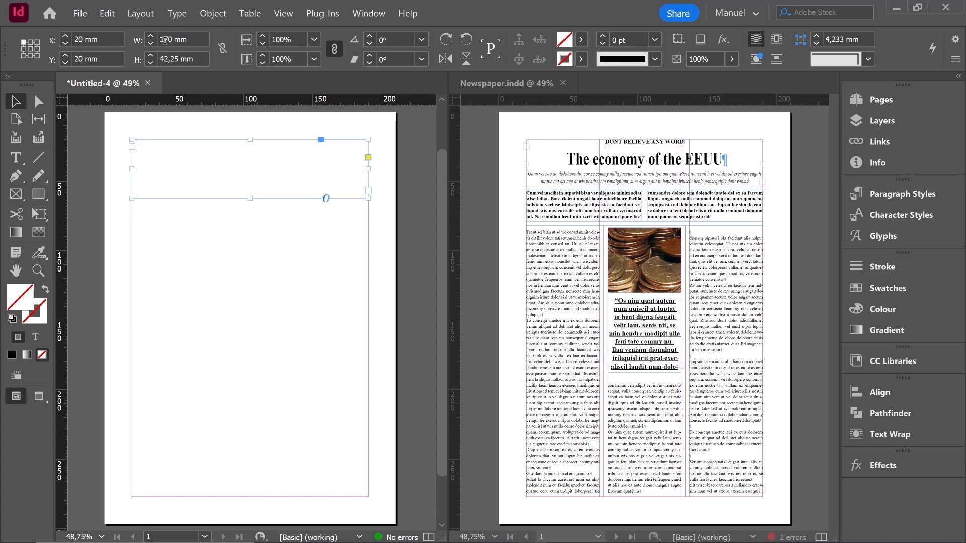
left_click(190, 58)
triple_click(190, 59)
type("35,5")
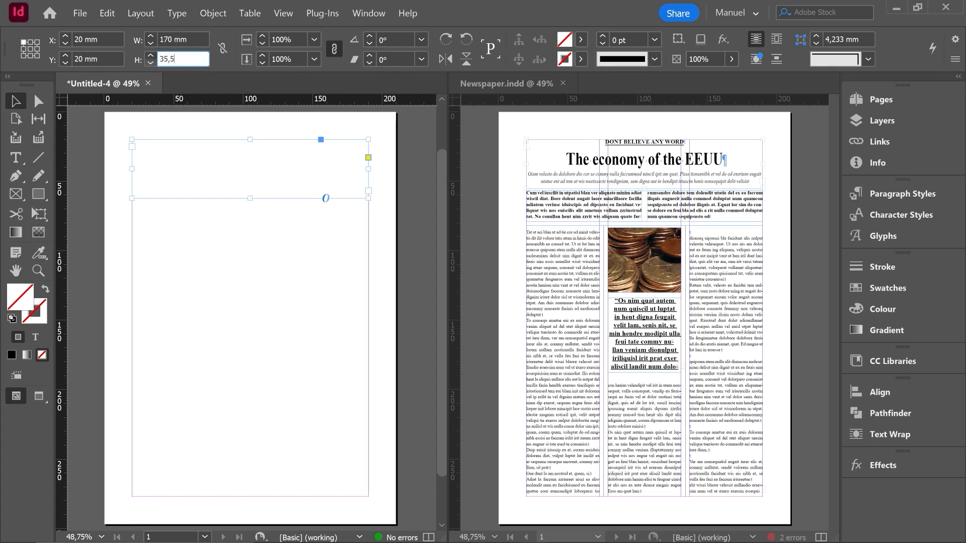
key("Return")
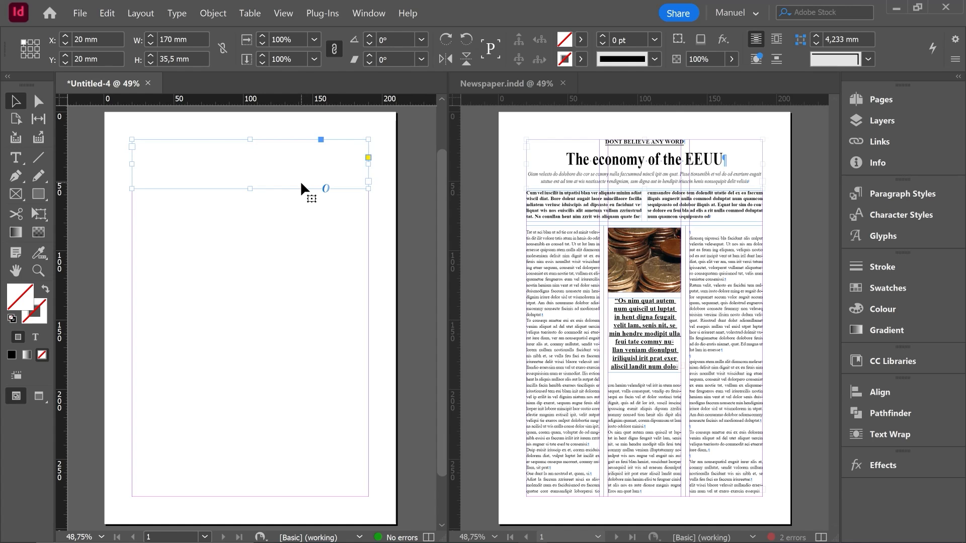
Step: Examine the Rule Above and Rule Below paragraph rule settings of the "DONT BELIEVE ANY WORD" line in Newspaper.indd
left_click(643, 144)
double_click(629, 142)
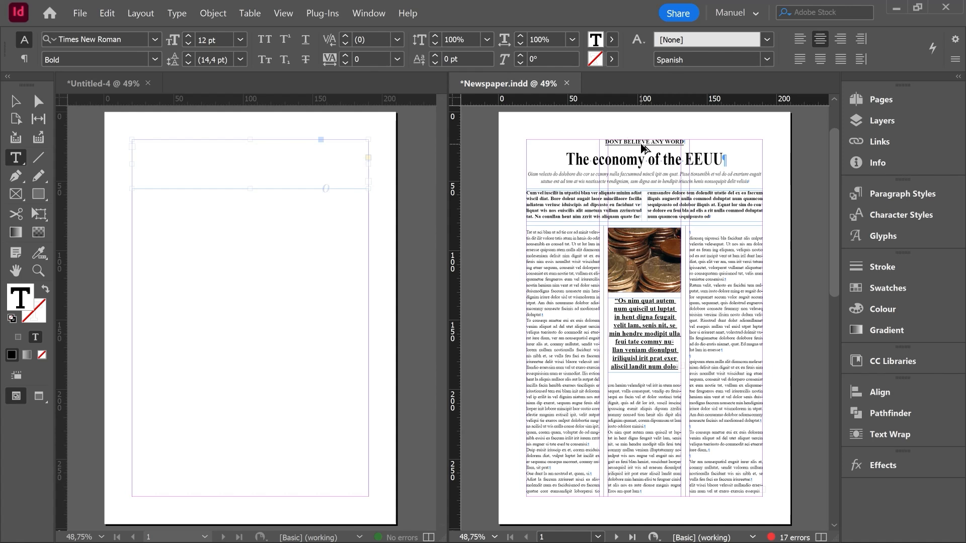
key("ctrl+alt+j")
left_click_drag(740, 98, 305, 95)
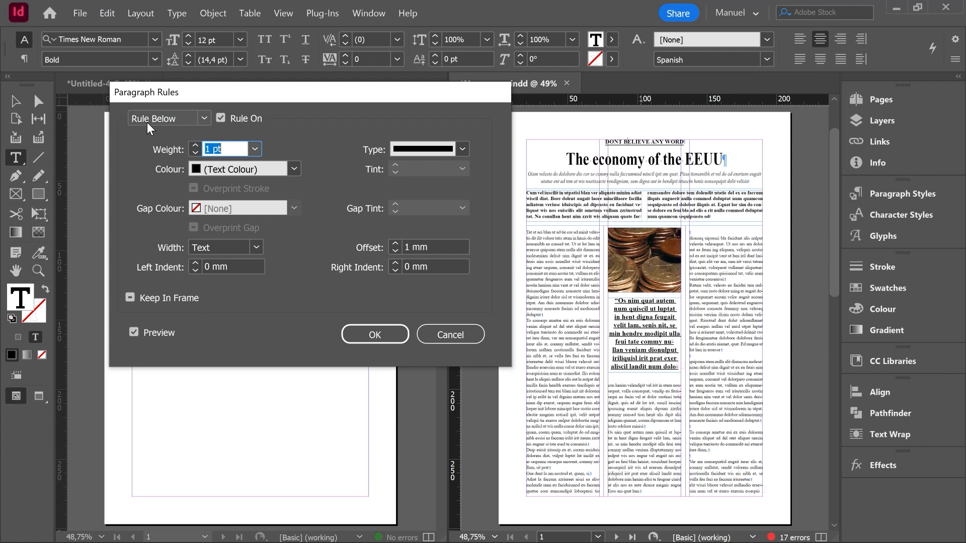
left_click(197, 123)
left_click(177, 134)
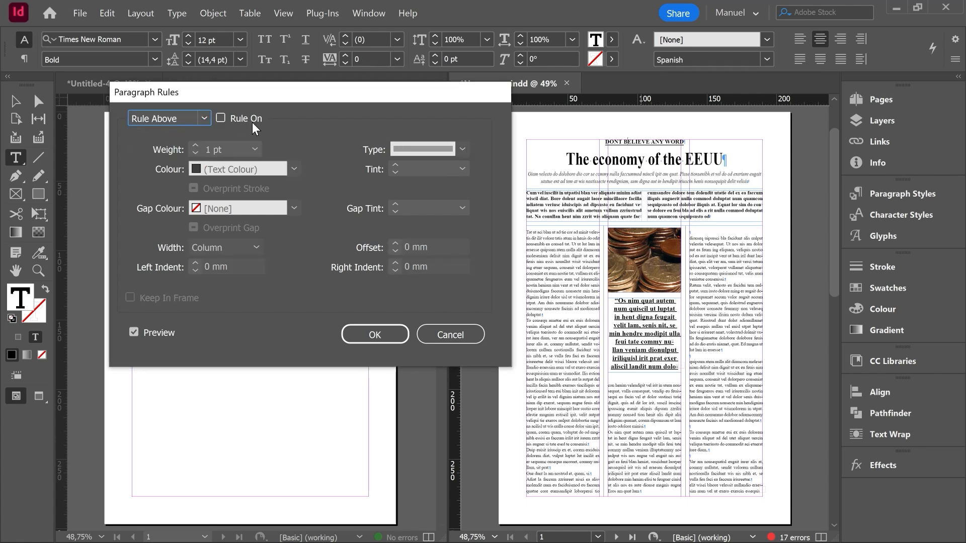
left_click(203, 121)
left_click(166, 148)
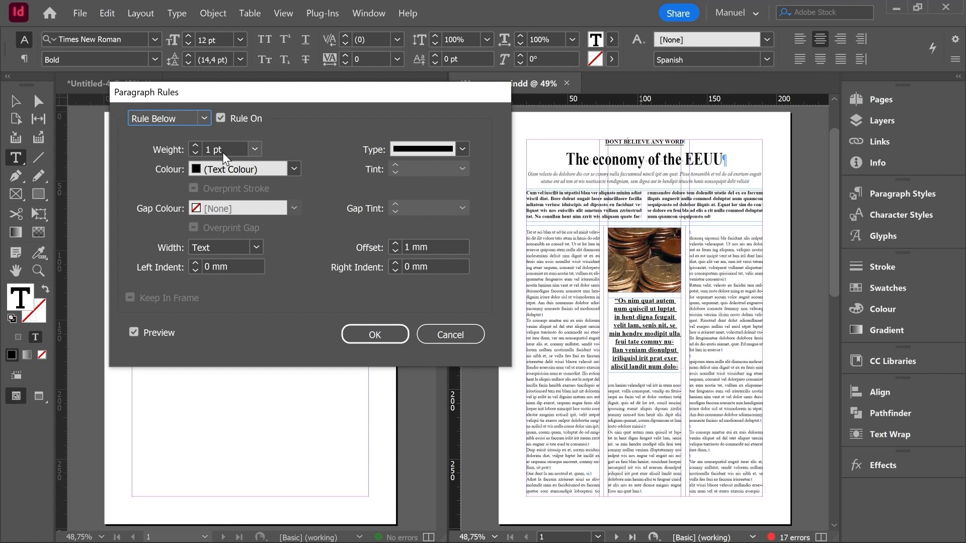
left_click(460, 149)
left_click(439, 166)
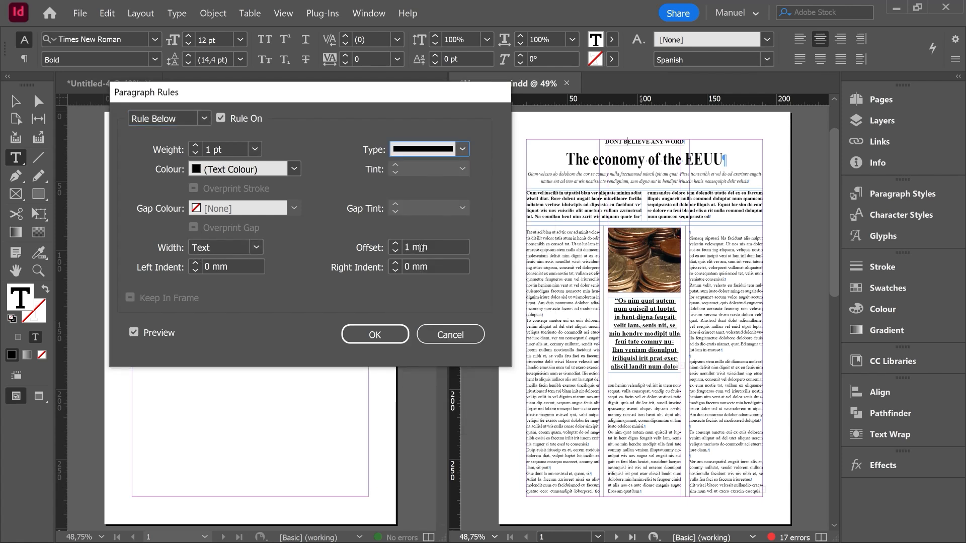
key("Return")
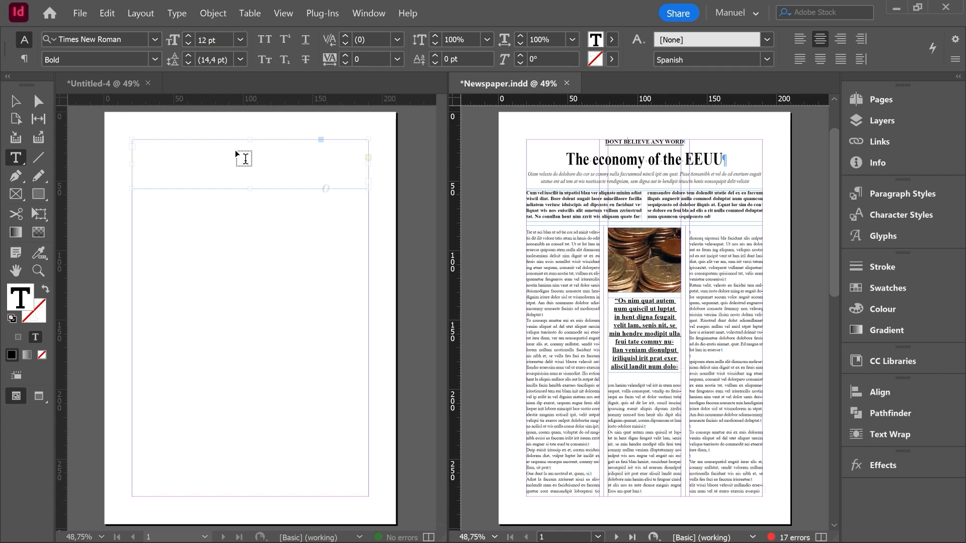
Step: Enter the centred line "DONT BELIVE ANY WORD" in the new document's text frame
left_click(234, 151)
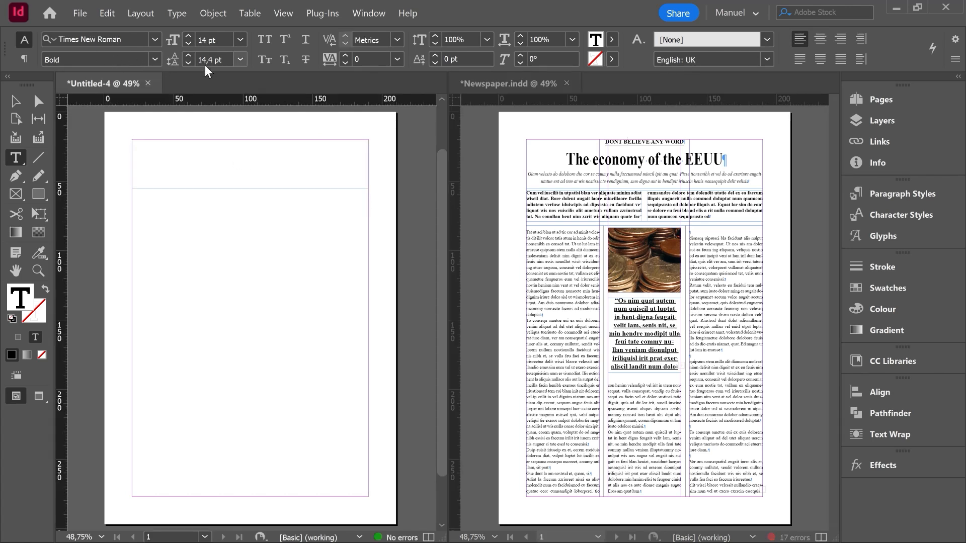
left_click(820, 39)
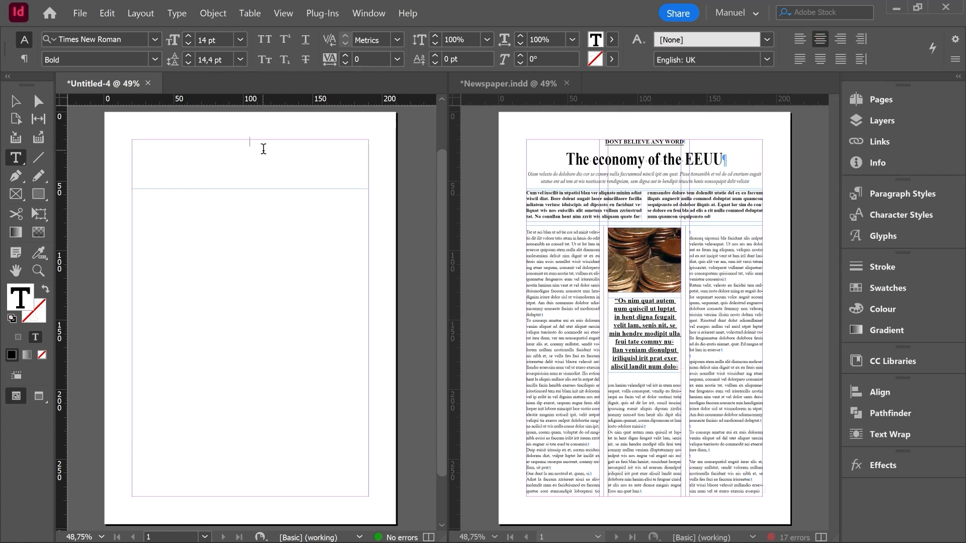
type("DONT BELIVE ANY WORD")
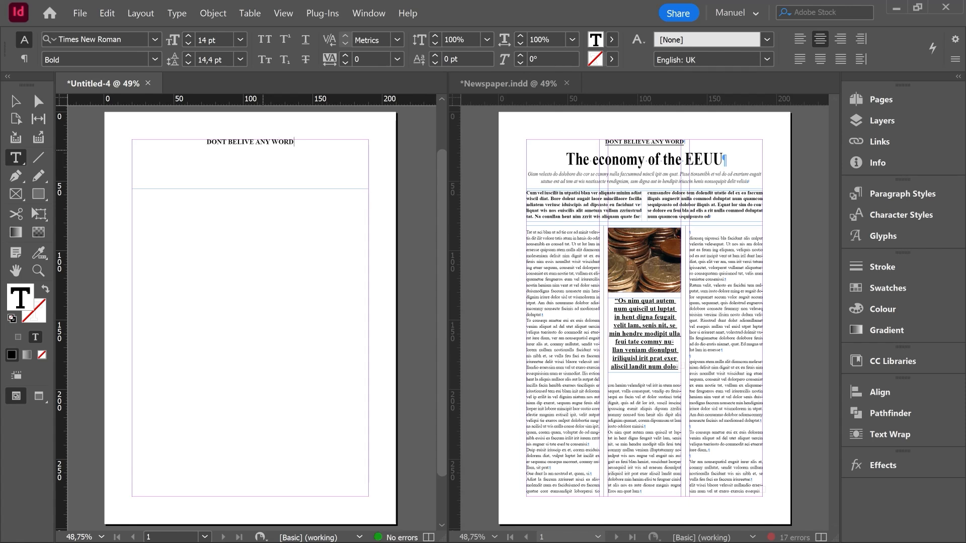
Step: Add a paragraph Rule Below to the "DONT BELIVE ANY WORD" line with a 1 mm offset and Text width
key("ctrl+alt+j")
left_click(220, 119)
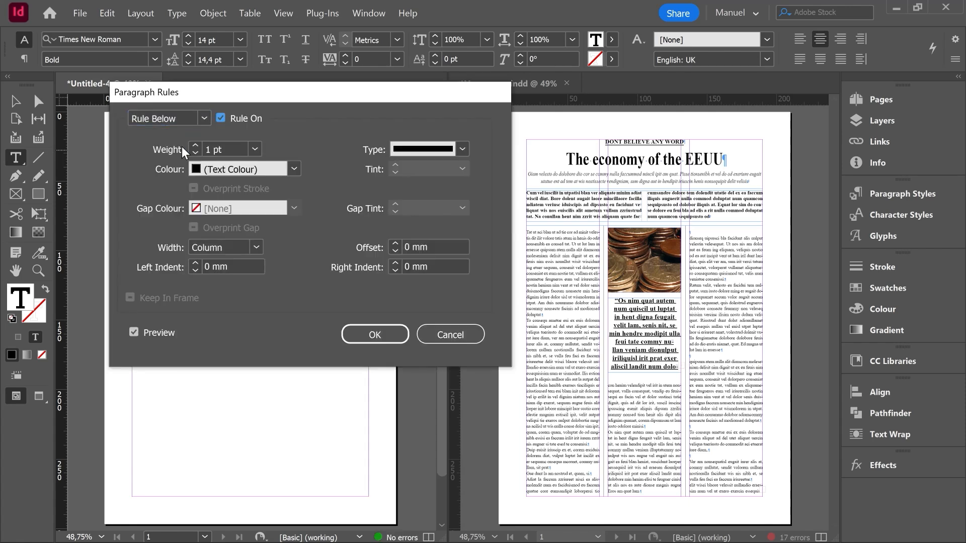
left_click(396, 244)
left_click_drag(273, 96, 607, 92)
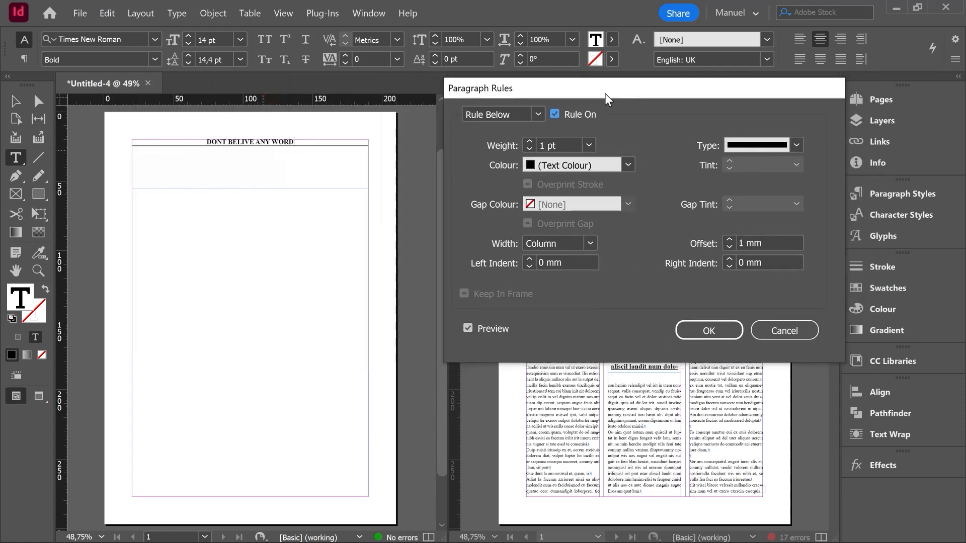
left_click(590, 243)
left_click(554, 276)
left_click(710, 332)
Step: Examine the hidden characters and the headline's character formatting in Newspaper.indd
left_click(690, 147)
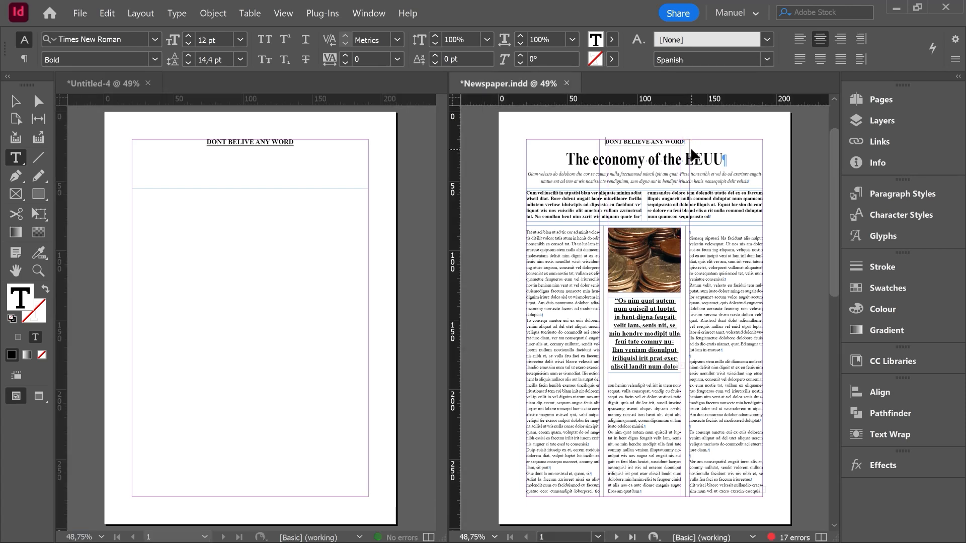
scroll(690, 147, "up", 4)
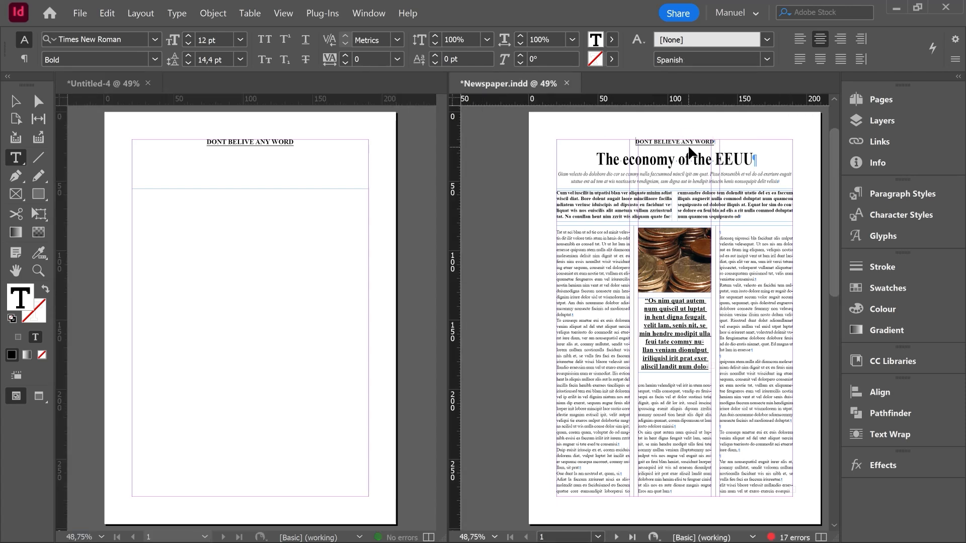
scroll(742, 143, "down", 1)
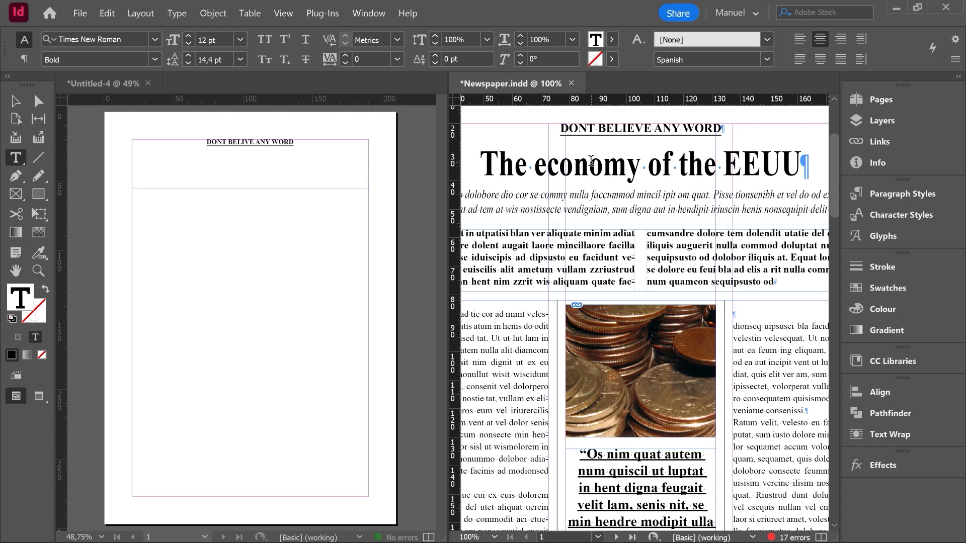
left_click(175, 12)
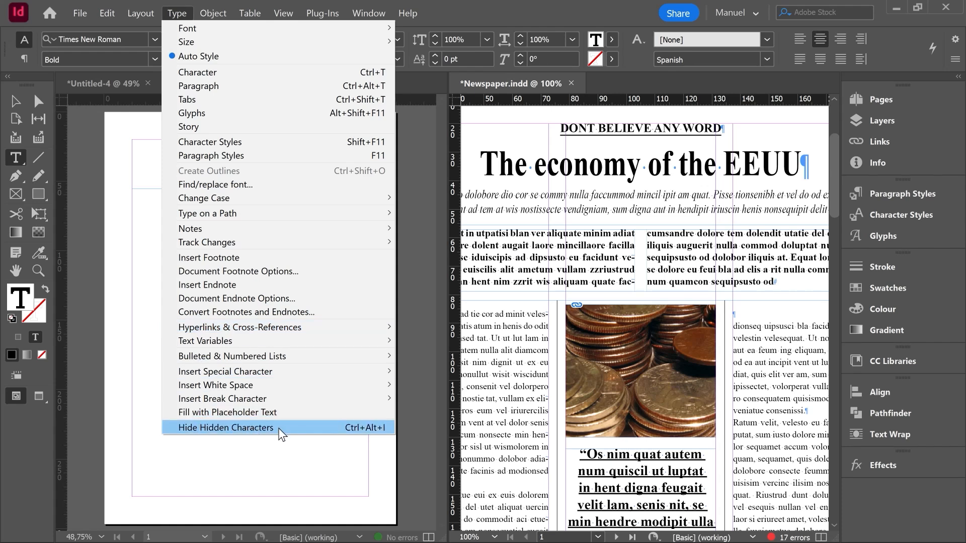
left_click(359, 429)
left_click(603, 166)
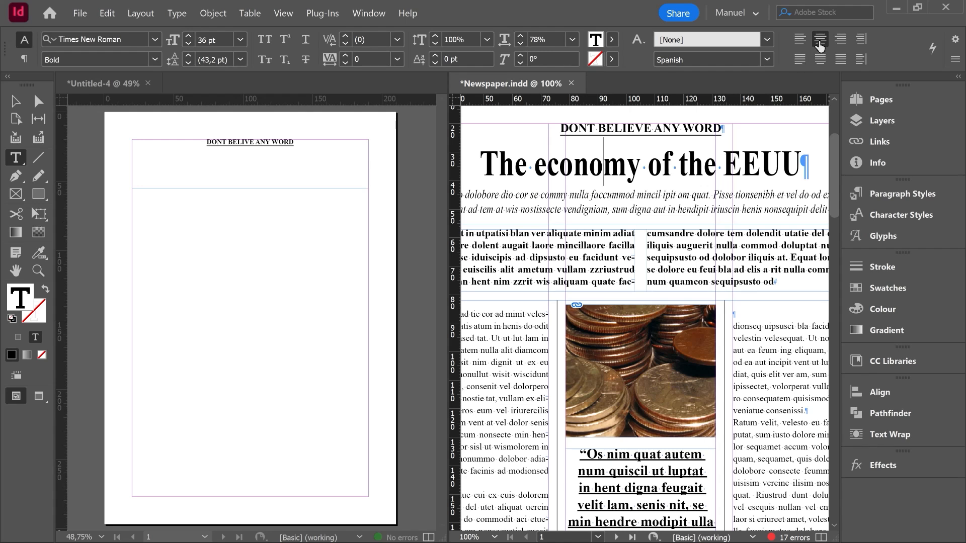
Step: Add the headline "The economy of the EEUU" as a new paragraph below the top line in the new document
left_click(292, 156)
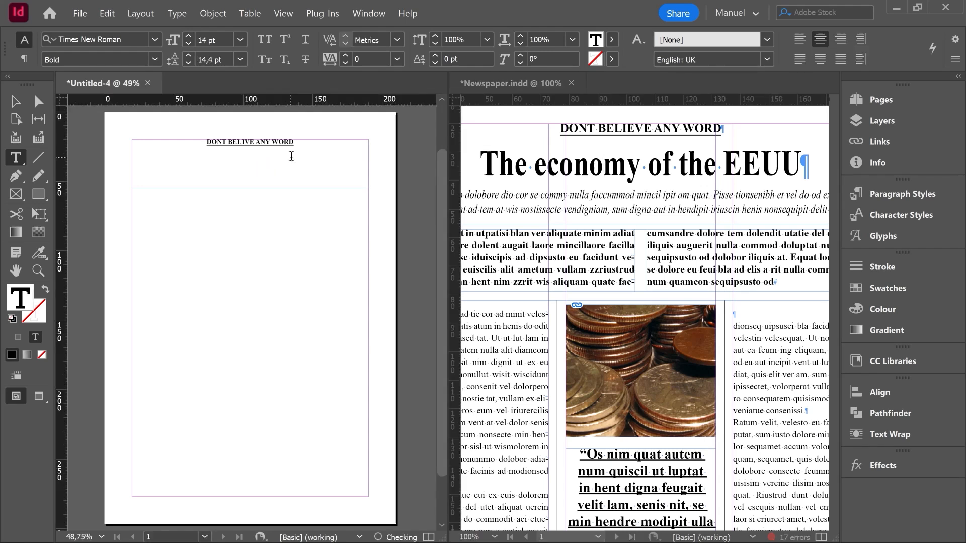
type("The economy of")
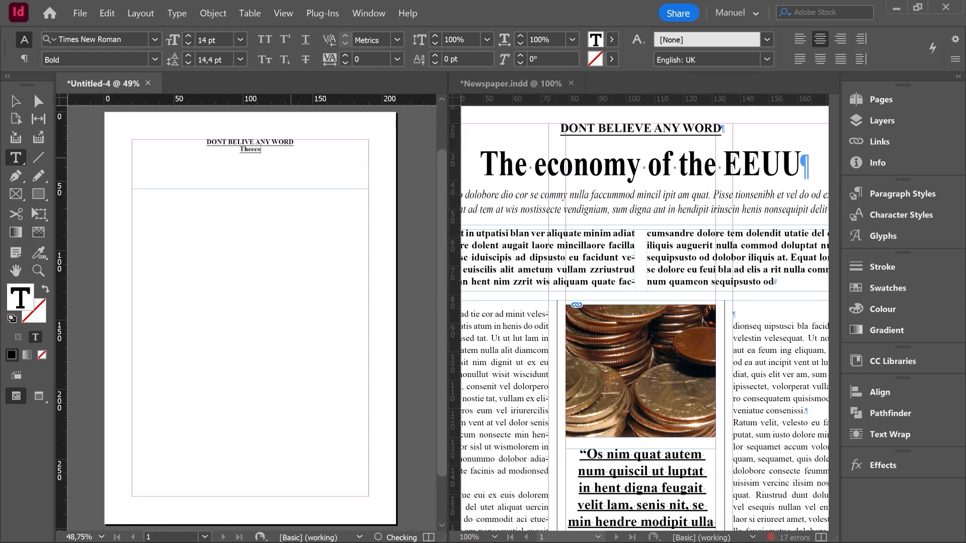
type(" the EEUU")
Step: Set the "The economy of the EEUU" headline to 36 pt with 43,2 pt leading
left_click_drag(291, 150, 207, 151)
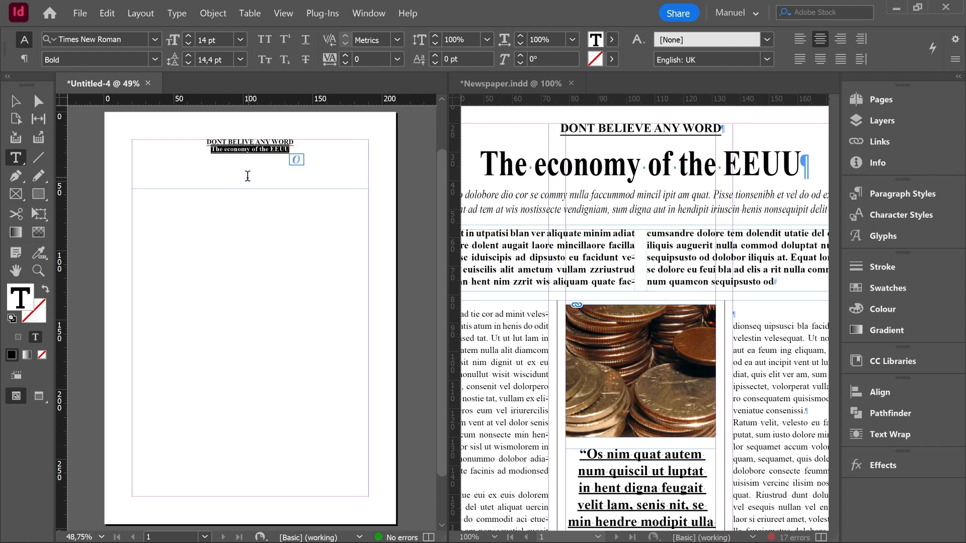
left_click(217, 38)
type("36")
key("Return")
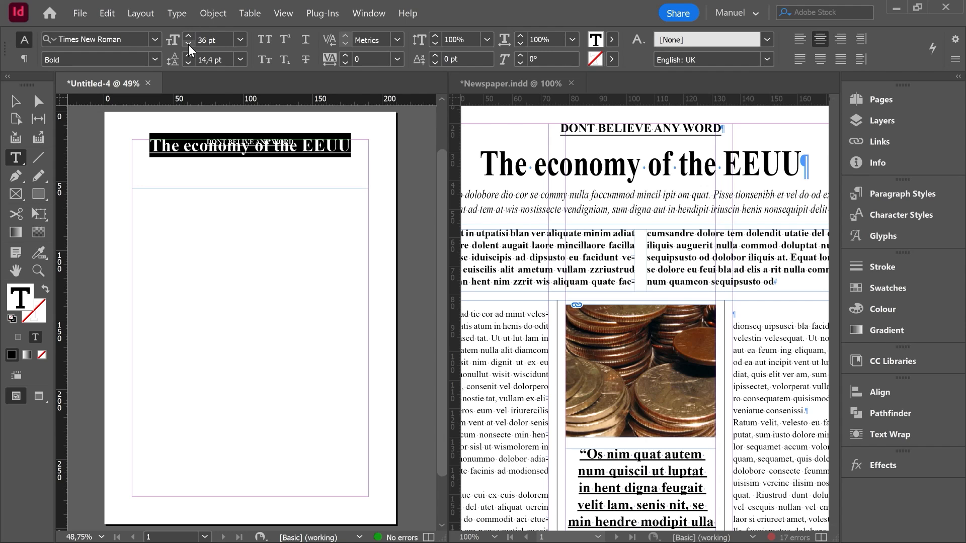
left_click(191, 60)
type("3,2")
key("Return")
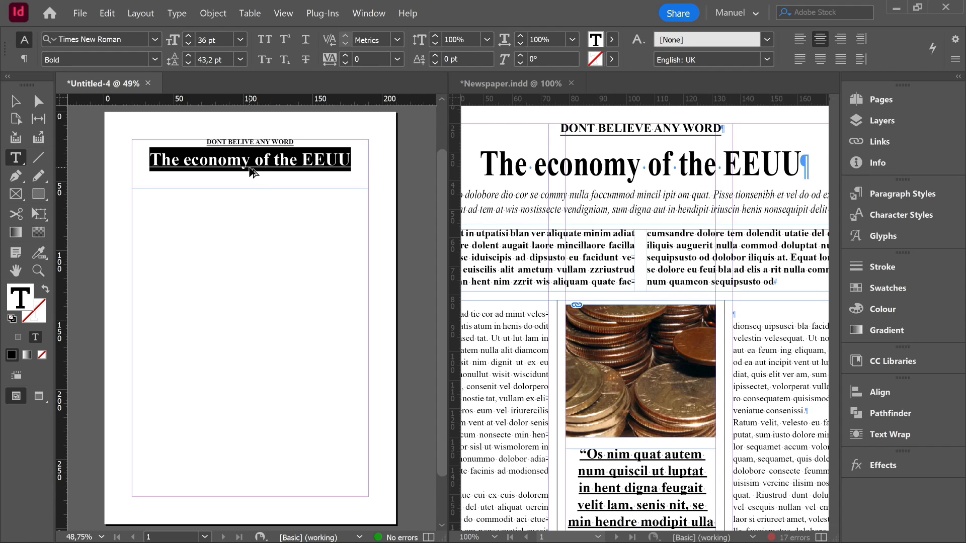
Step: Turn off the paragraph Rule Below for the "The economy of the EEUU" headline
key("ctrl+alt+j")
left_click(555, 114)
left_click(554, 114)
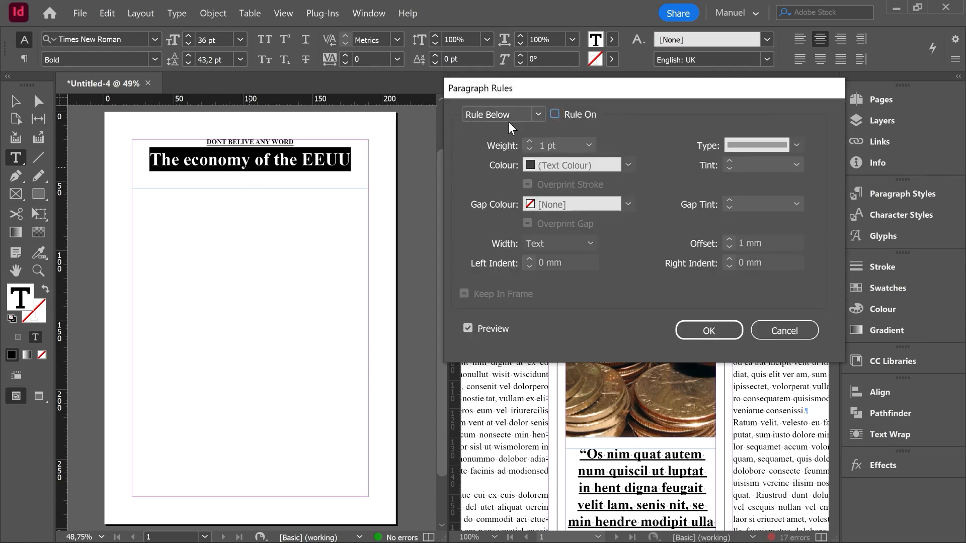
left_click(708, 330)
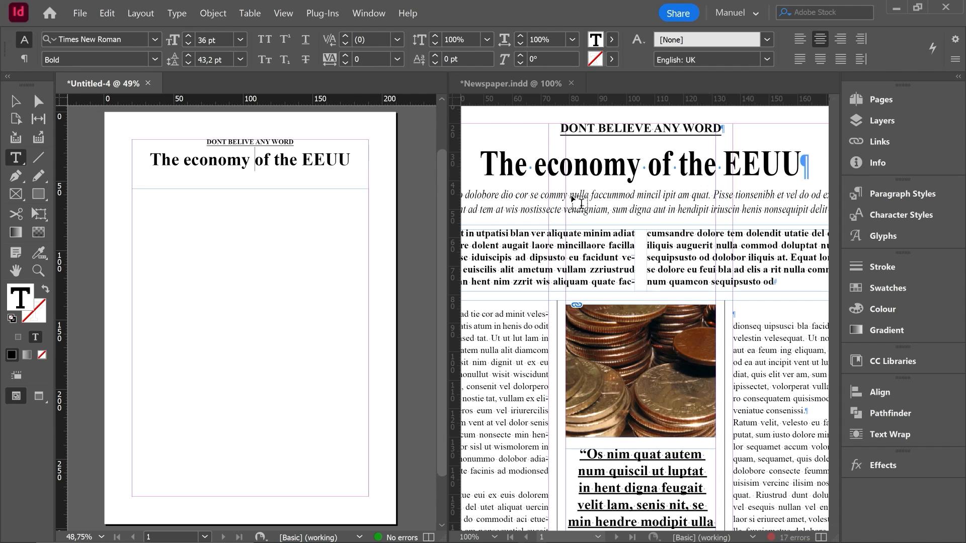
Step: Check the italic subtitle in Newspaper.indd, then start a new paragraph below the new document's headline and show its hidden characters
scroll(603, 213, "down", 1)
left_click(617, 200)
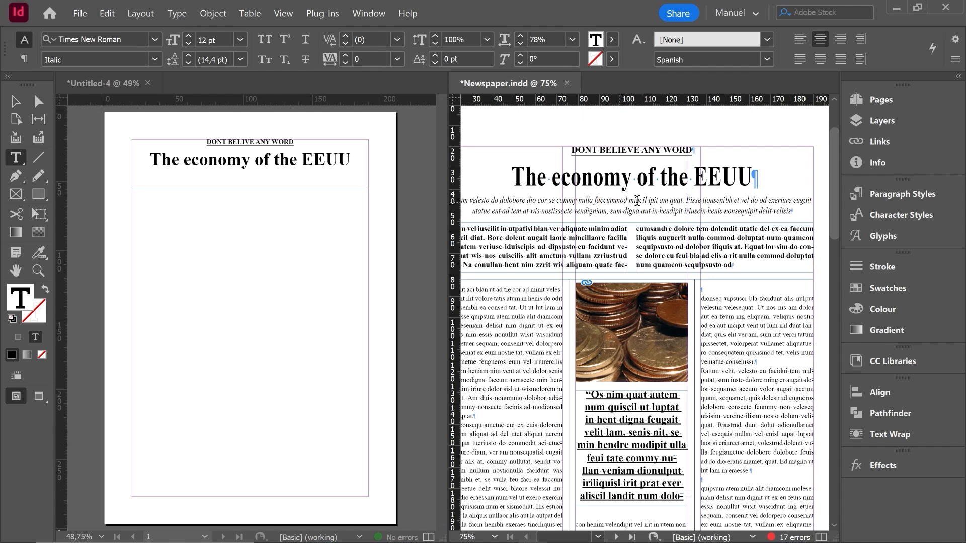
left_click(352, 160)
key("Return")
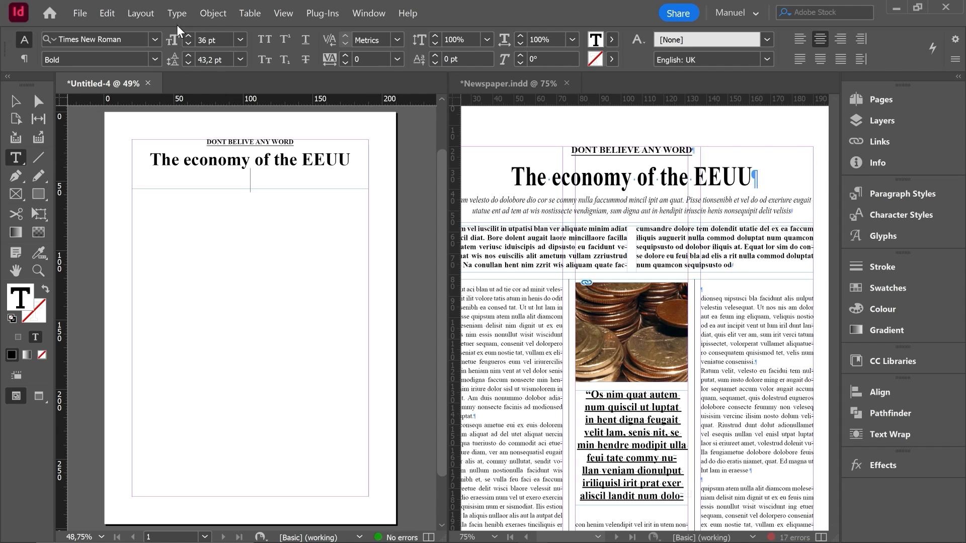
left_click(176, 14)
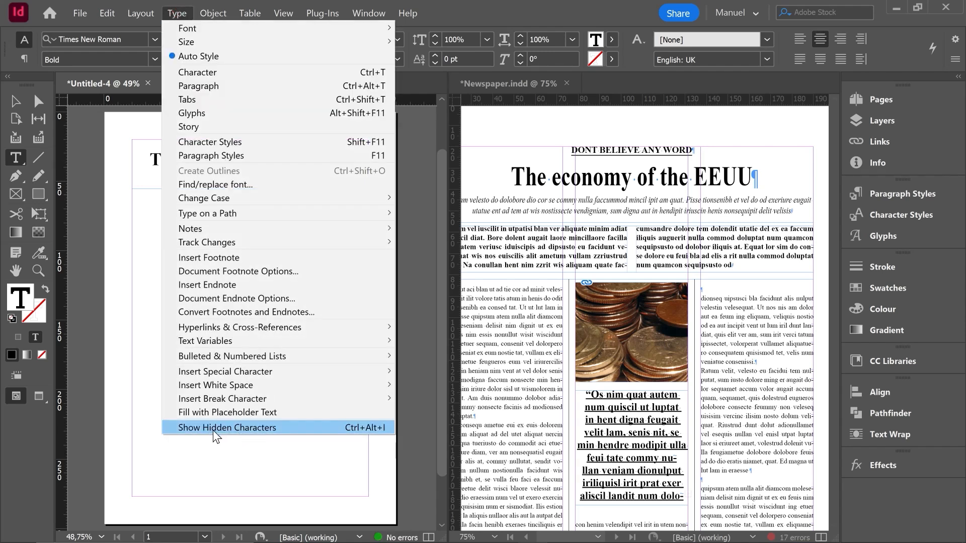
left_click(255, 428)
Step: Format the empty paragraph below the headline as Italic, 12 pt with automatic leading, and fill it with placeholder text
left_click(155, 59)
left_click(75, 104)
left_click(206, 39)
type("12")
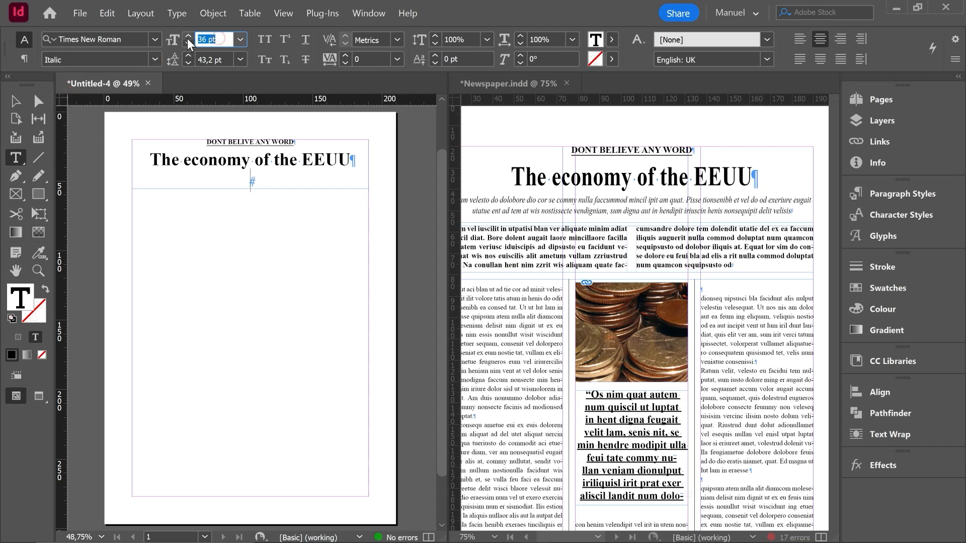
left_click(240, 59)
left_click(230, 74)
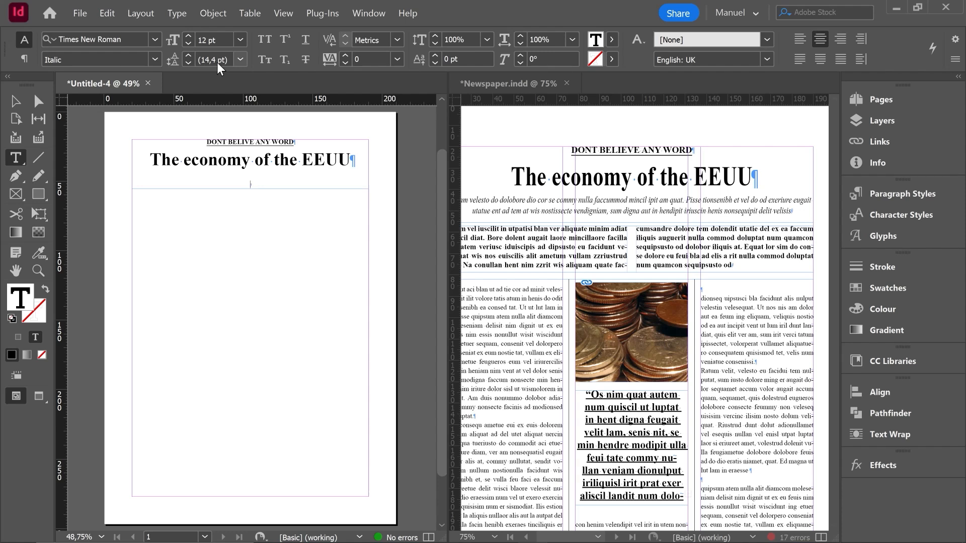
right_click(252, 187)
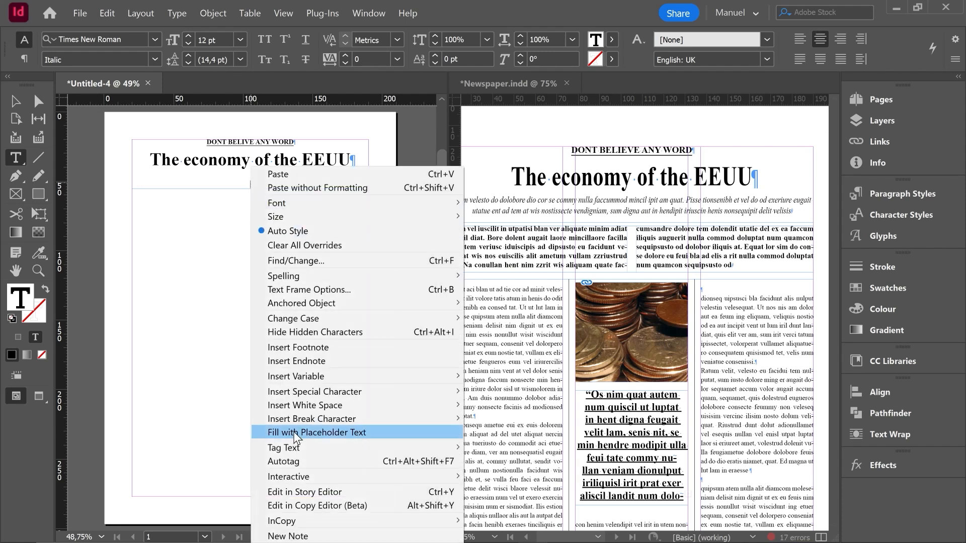
left_click(336, 433)
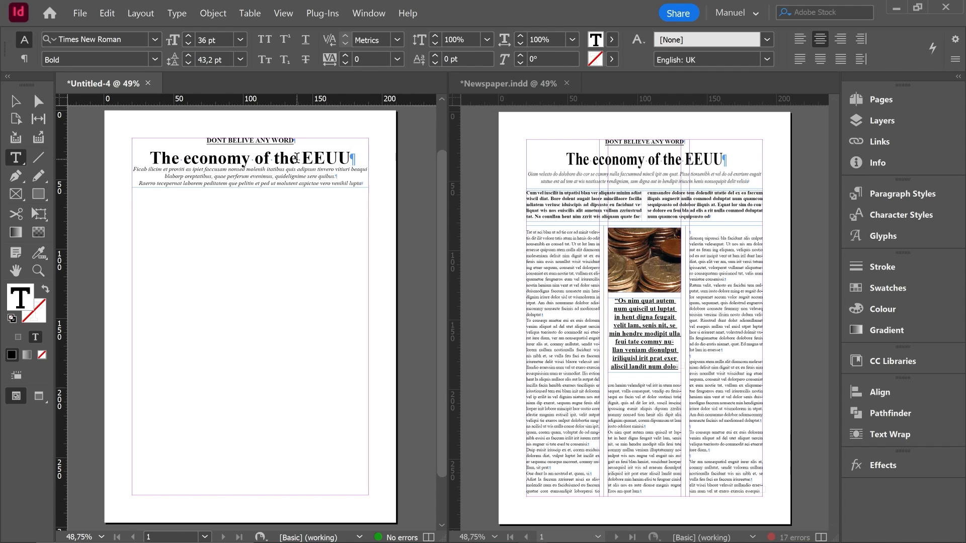
Step: Compare the headline with the one in Newspaper.indd and set the new headline's horizontal scale to 78%
left_click(635, 160)
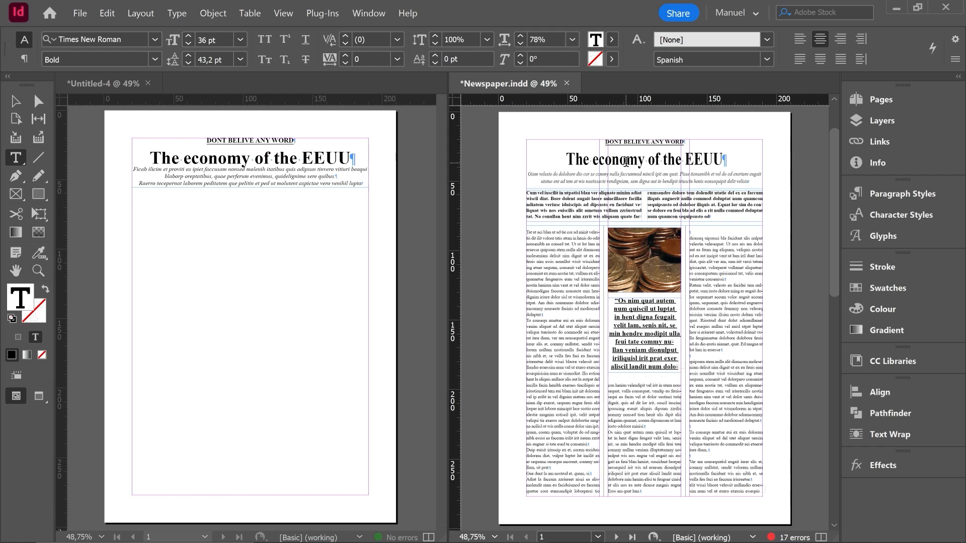
left_click(305, 154)
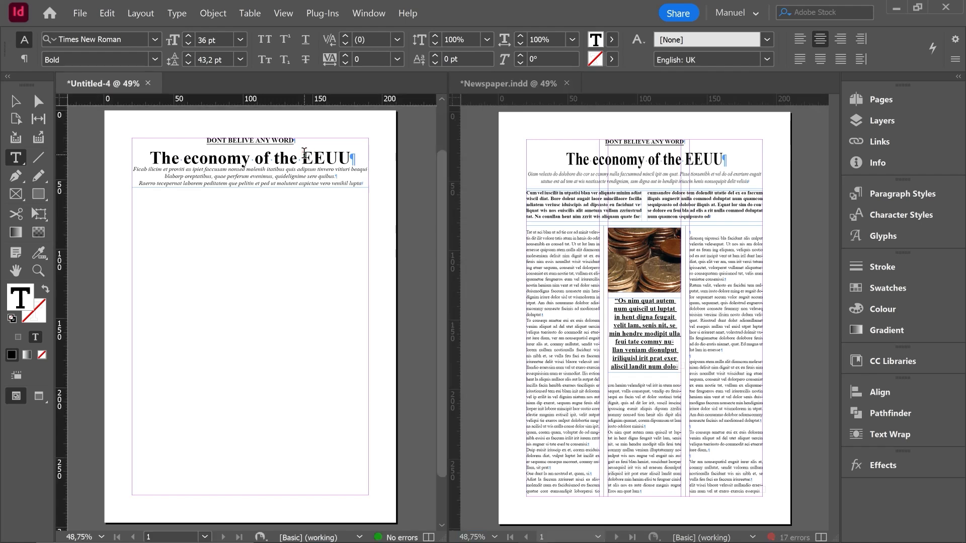
triple_click(304, 154)
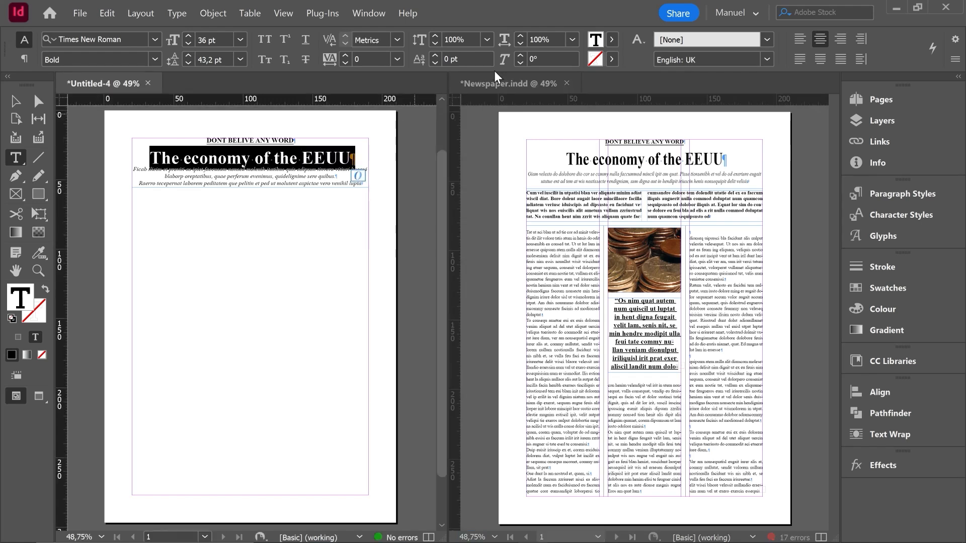
double_click(556, 39)
type("78")
key("Return")
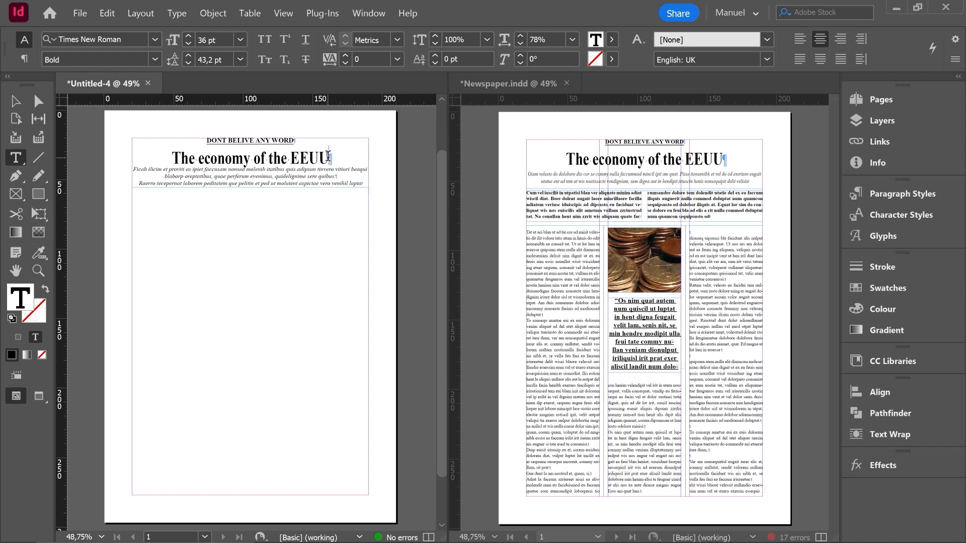
Step: Check the reference headline's paragraph spacing and set the new headline's Space After to 3 mm
left_click(716, 159)
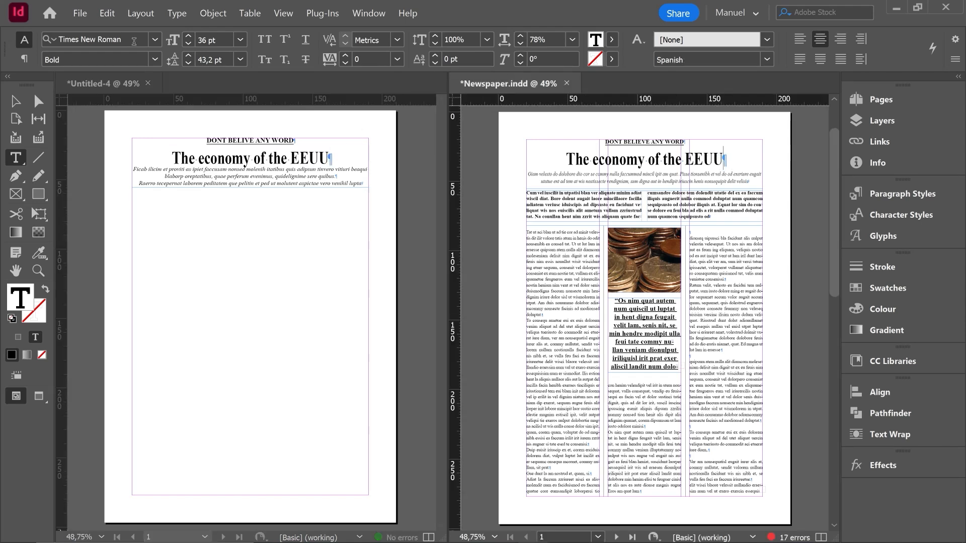
left_click(24, 59)
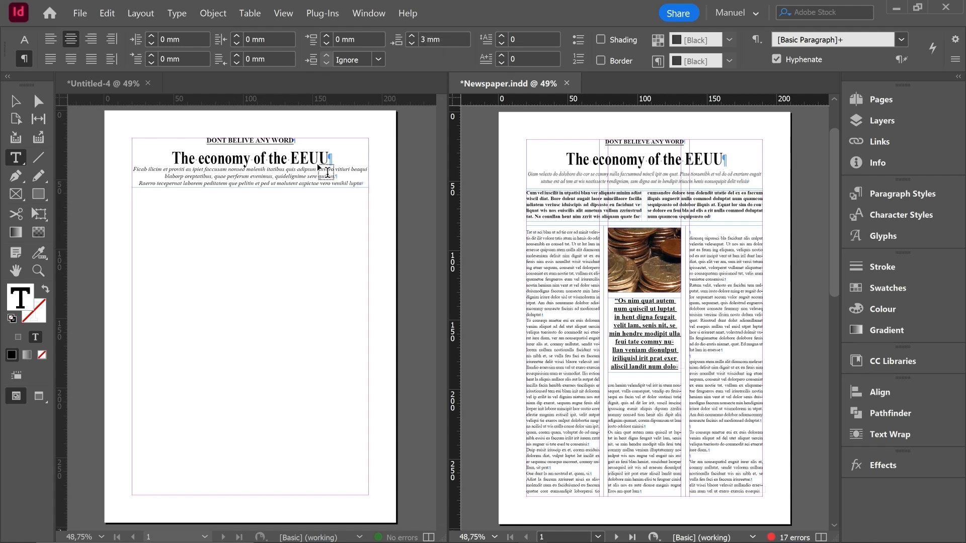
left_click(331, 157)
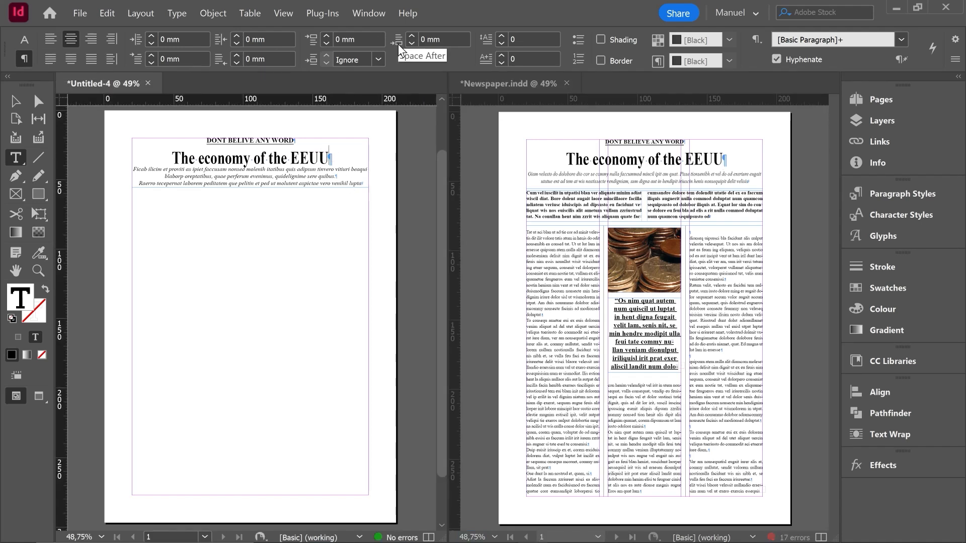
left_click(412, 37)
left_click(411, 37)
left_click(412, 36)
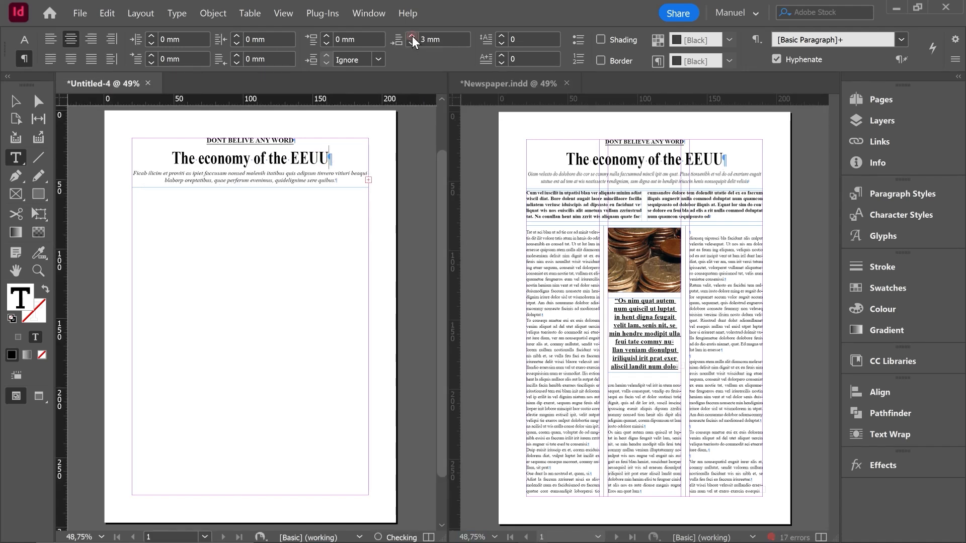
Step: Compare the character formatting of the italic subtitle in Newspaper.indd with that of the new document's subtitle
left_click(650, 171)
left_click(24, 40)
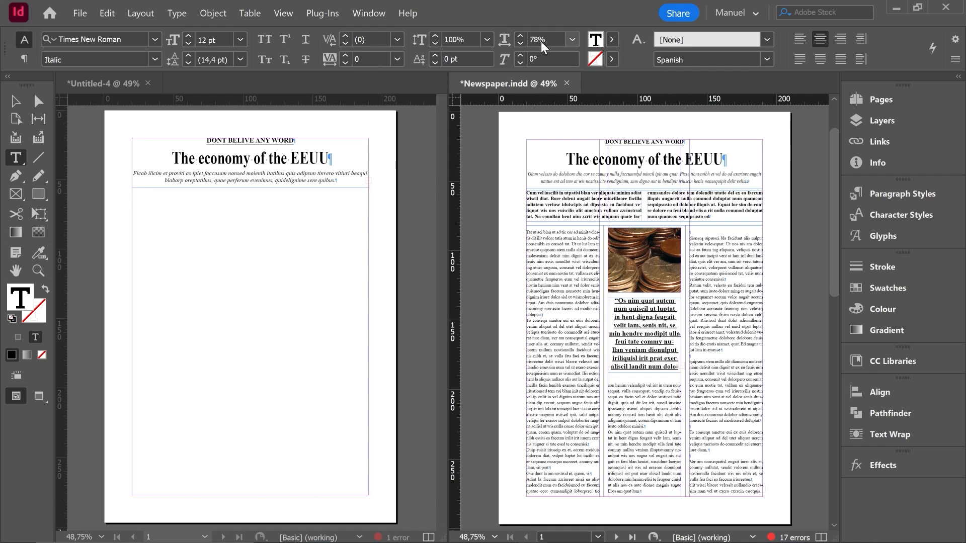
left_click(267, 173)
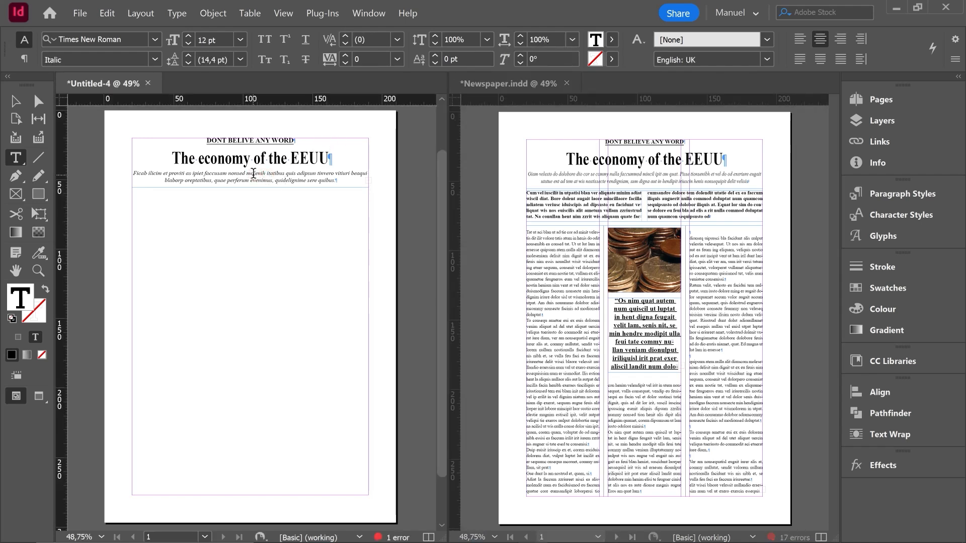
left_click(133, 173)
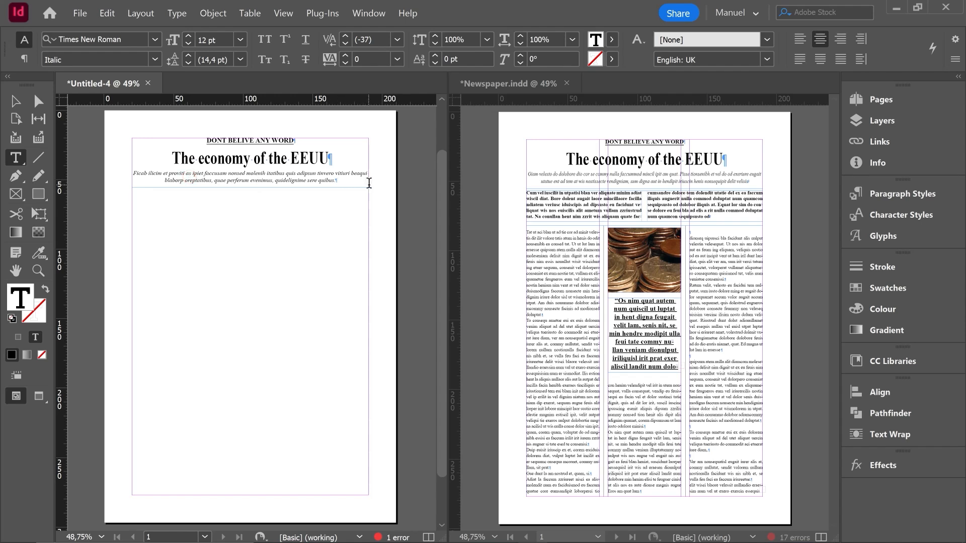
Step: Open the new subtitle's text in the Story Editor and delete the overset placeholder paragraph at its end
left_click(281, 179)
left_click(107, 13)
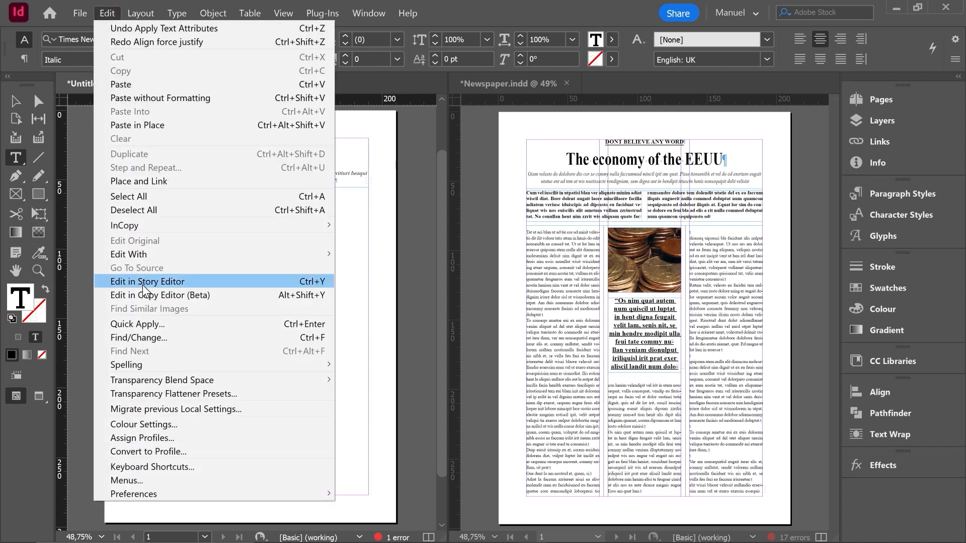
left_click(162, 282)
left_click_drag(409, 232, 172, 222)
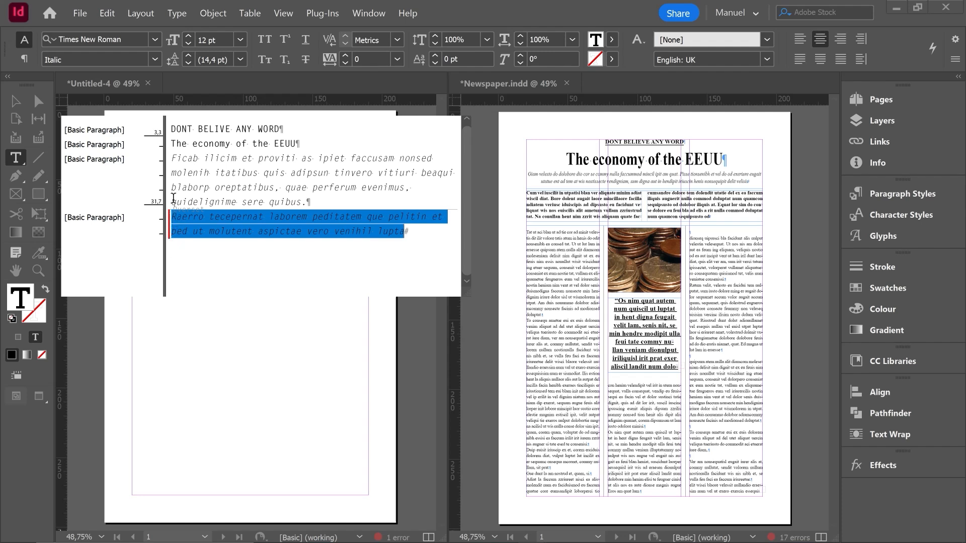
key("BackSpace")
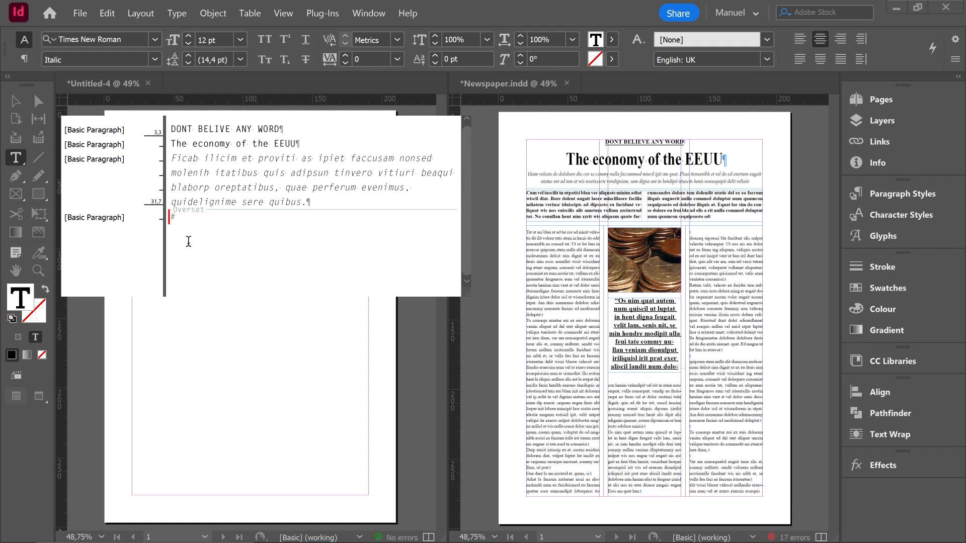
left_click(535, 104)
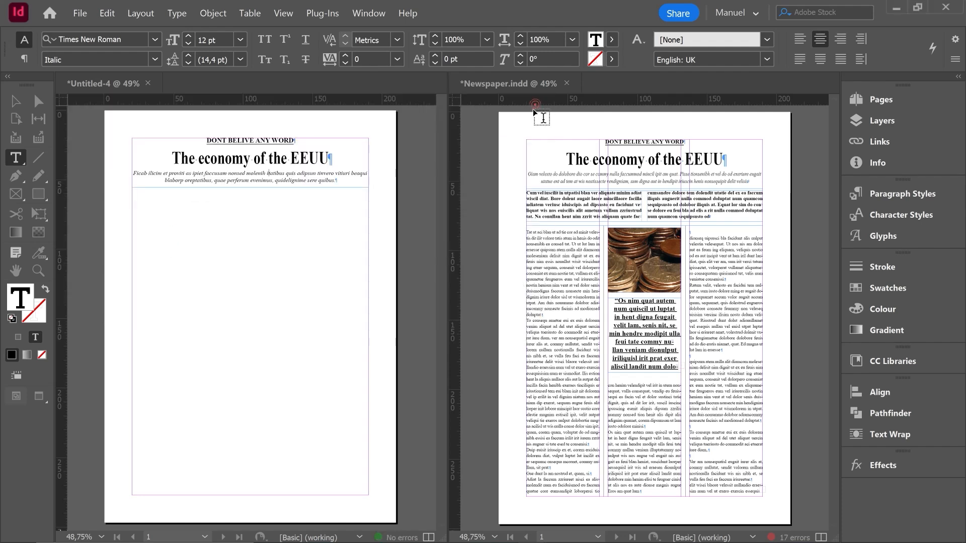
Step: Set the horizontal scale of the new document's whole italic subtitle to 78%
left_click_drag(344, 181, 134, 173)
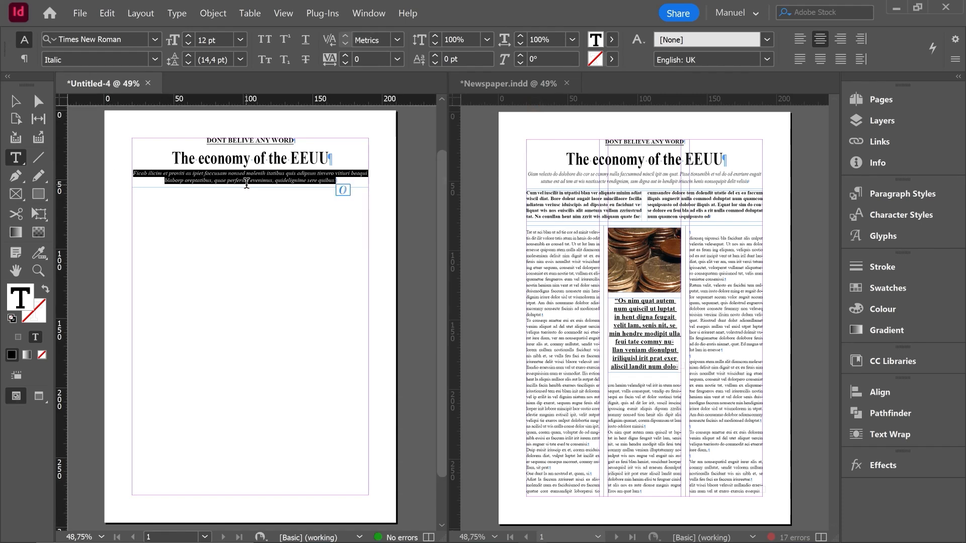
left_click(508, 39)
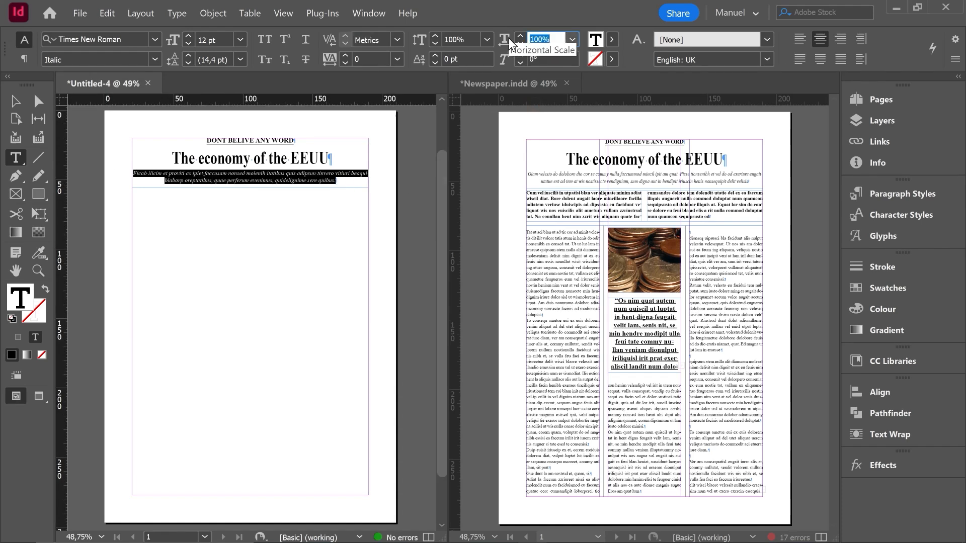
type("78")
key("Return")
left_click(320, 409)
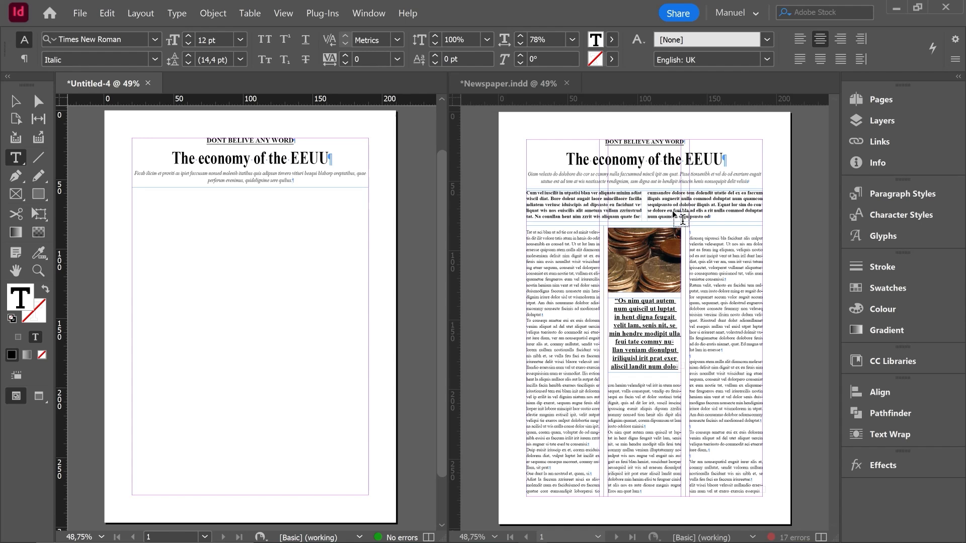
Step: Examine the bold two-column intro text in Newspaper.indd for its frame size, character formatting and paragraph settings
scroll(672, 210, "up", 2)
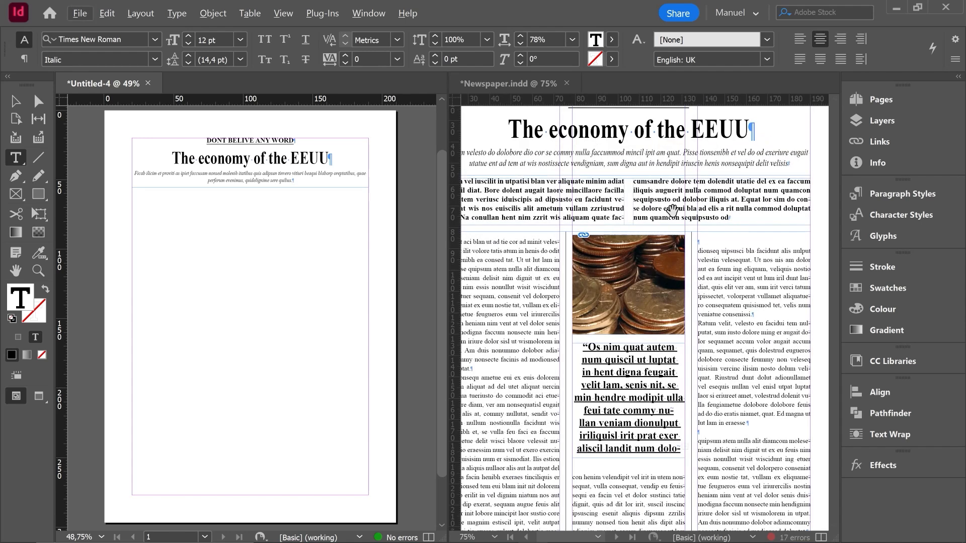
left_click(21, 104)
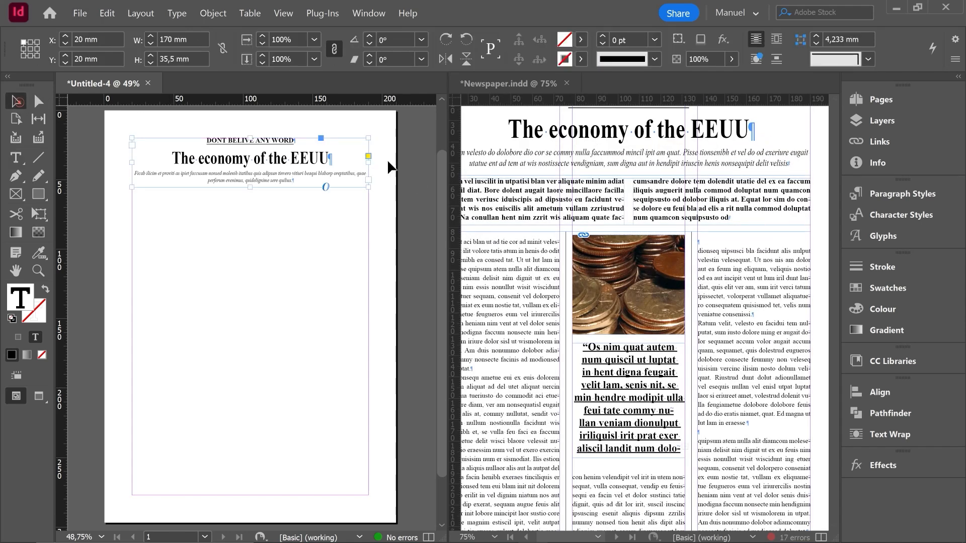
left_click(674, 211)
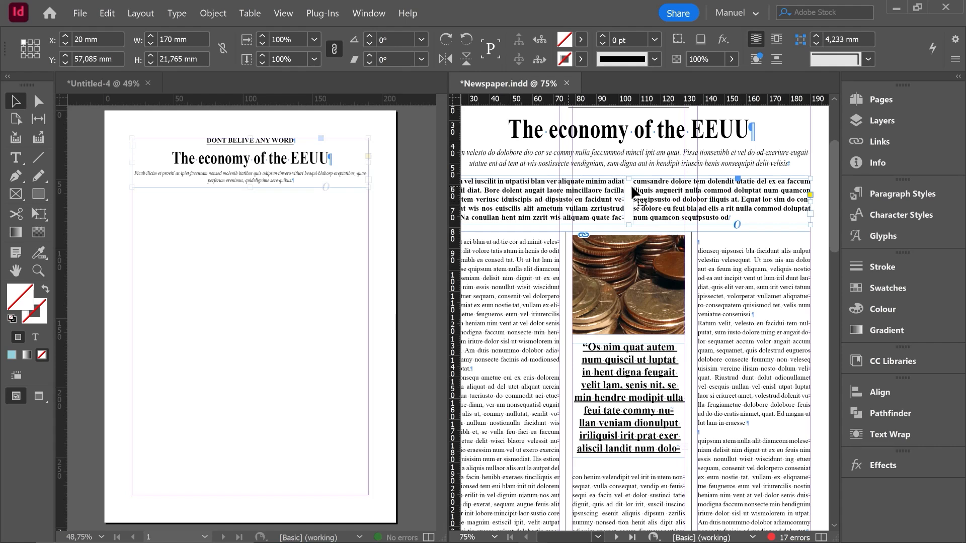
left_click_drag(602, 257, 632, 287)
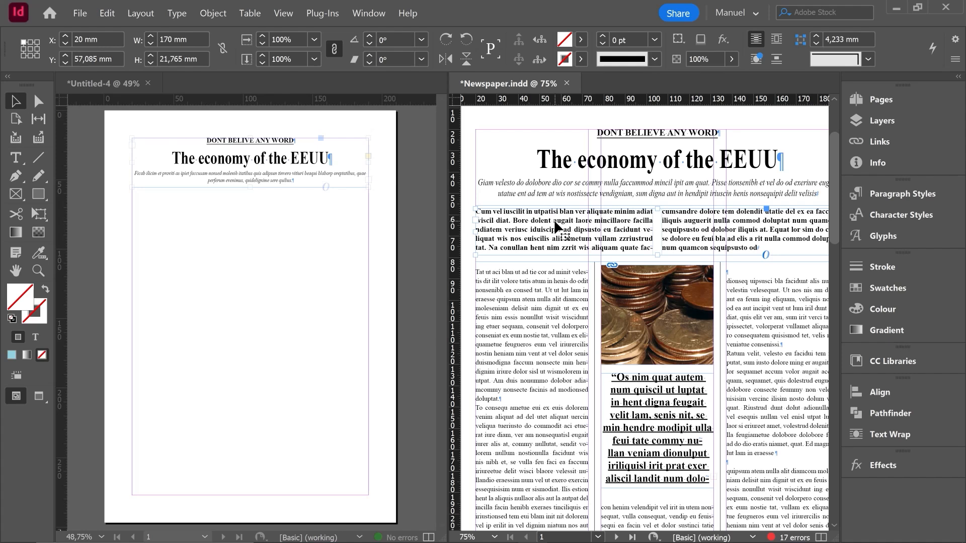
double_click(566, 223)
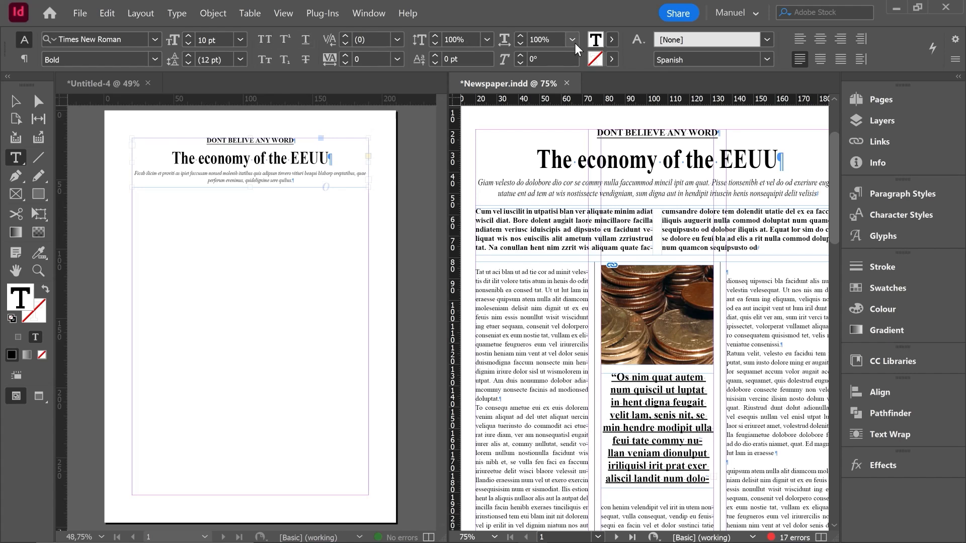
left_click(23, 60)
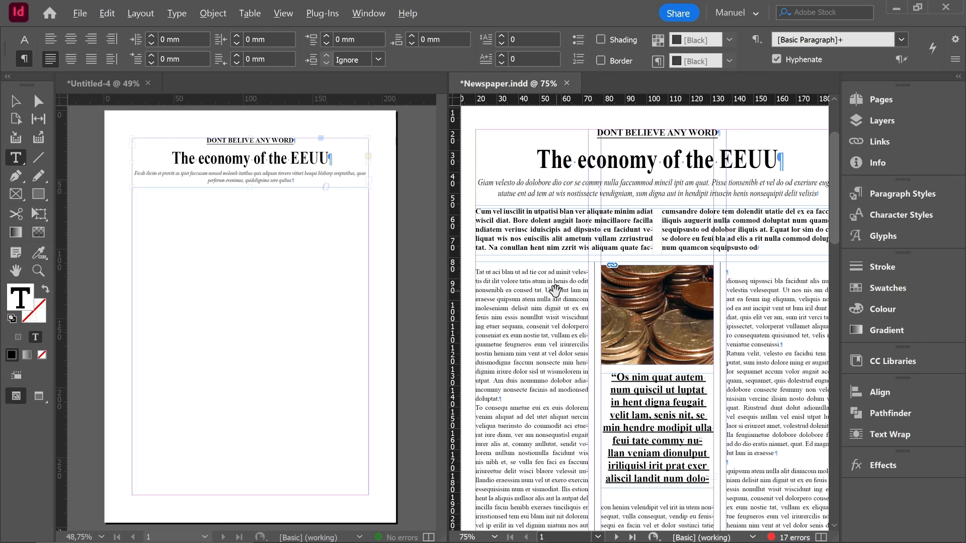
scroll(611, 265, "down", 1)
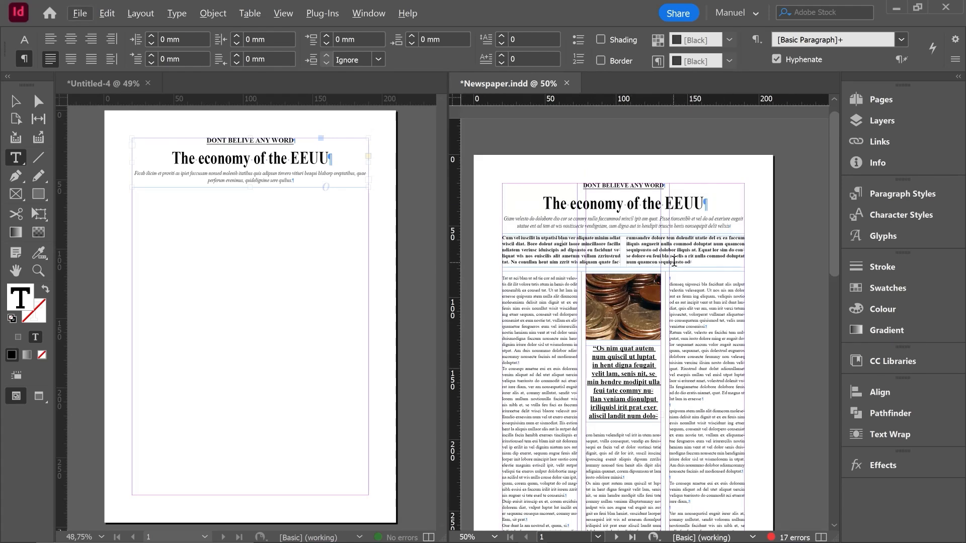
left_click(11, 103)
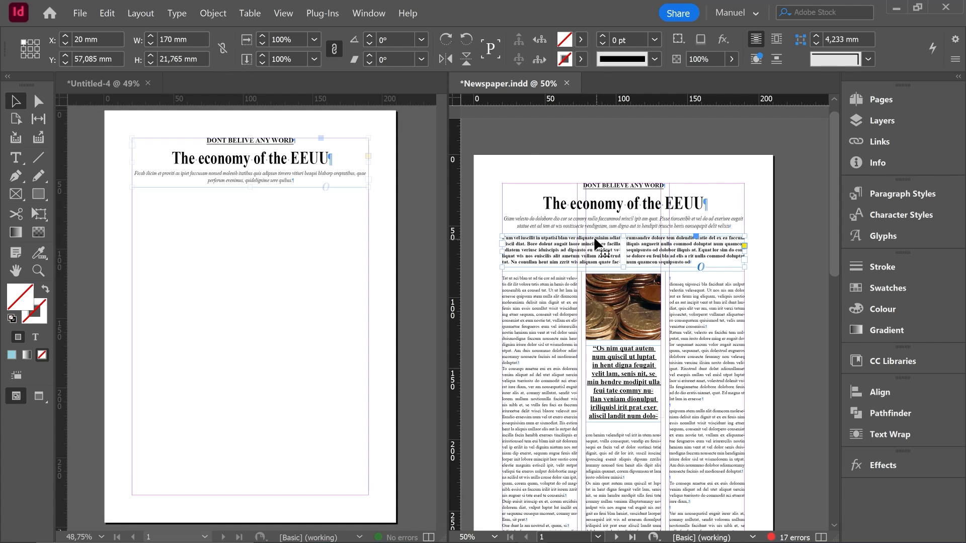
Step: Draw a text frame about 170 mm wide below the new document's subtitle and set its height to 21,765 mm
key("ctrl+0")
key("t")
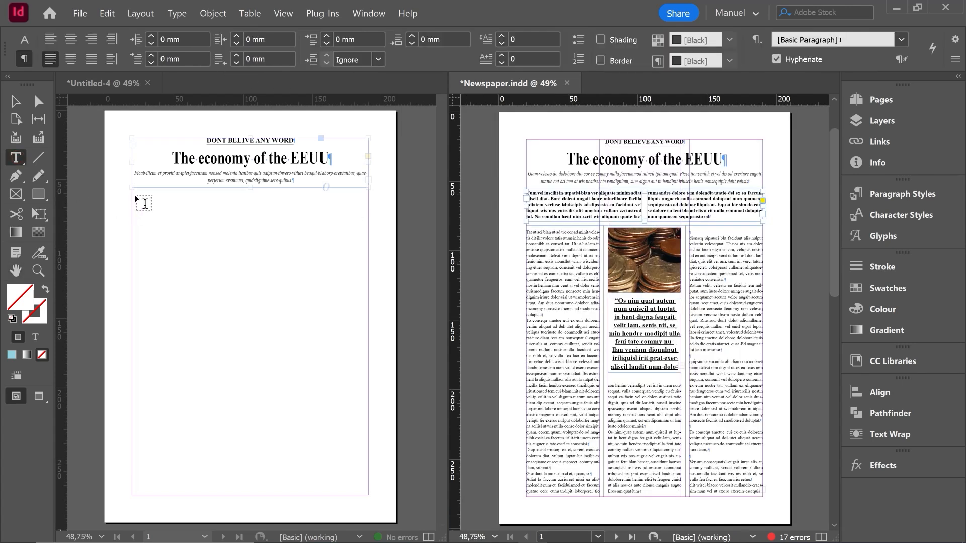
left_click_drag(131, 193, 368, 238)
left_click(15, 101)
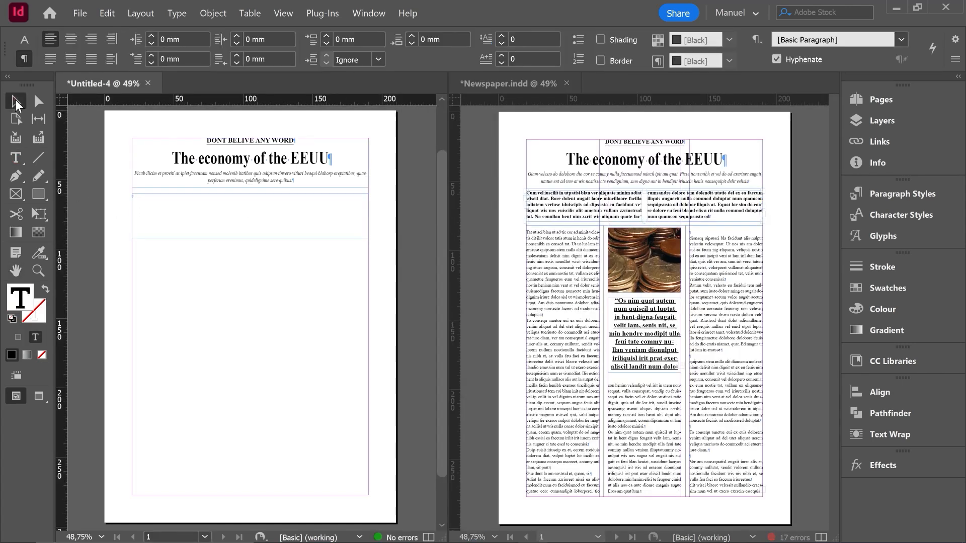
left_click(149, 59)
type("21")
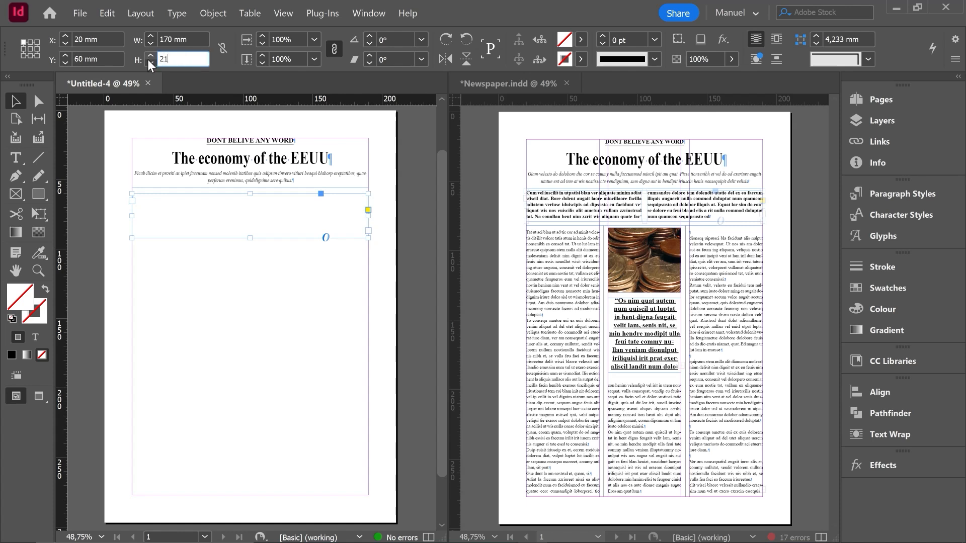
type(",765")
key("Return")
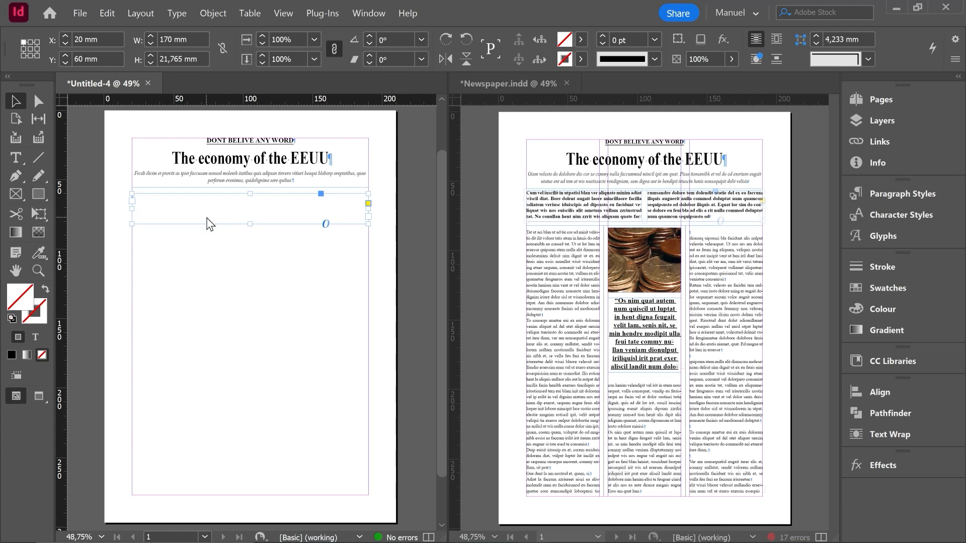
Step: Divide the new intro text frame into 2 columns in Text Frame Options
key("ctrl+b")
left_click(635, 129)
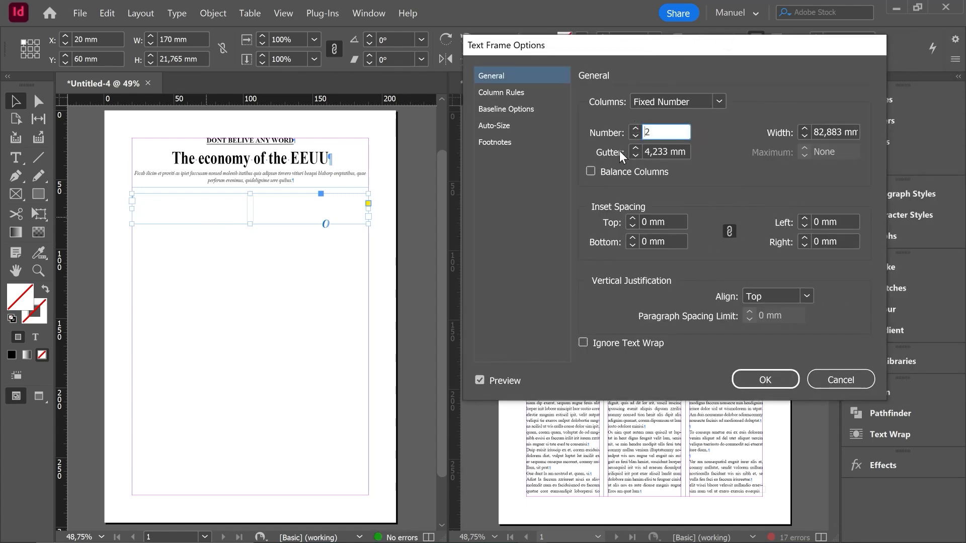
left_click(760, 378)
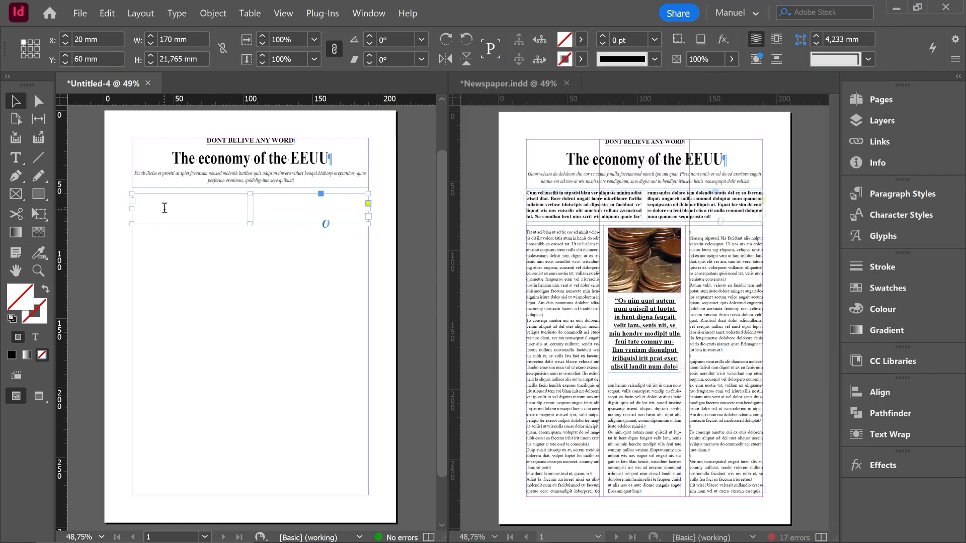
Step: Set the text in the empty two-column frame to Times New Roman Bold, 10 pt
double_click(165, 208)
left_click(91, 39)
type("tim")
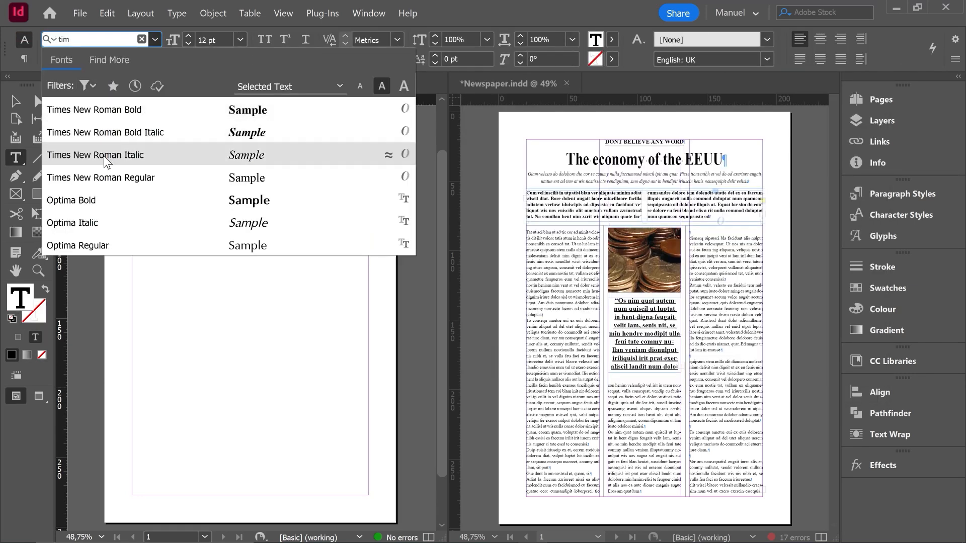
left_click(104, 178)
left_click(155, 59)
left_click(98, 105)
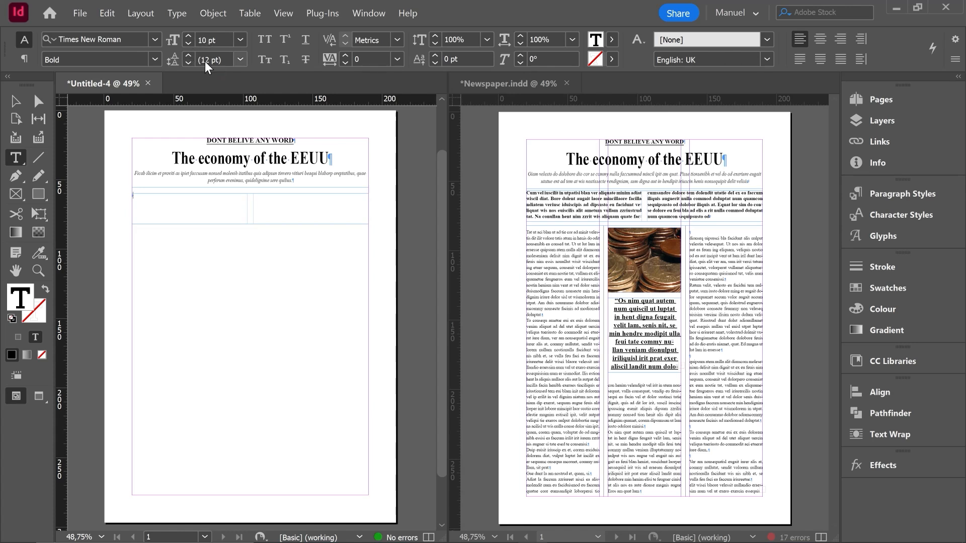
Step: Justify the intro paragraph with its last line aligned left and fill the two-column frame with placeholder text
left_click(24, 59)
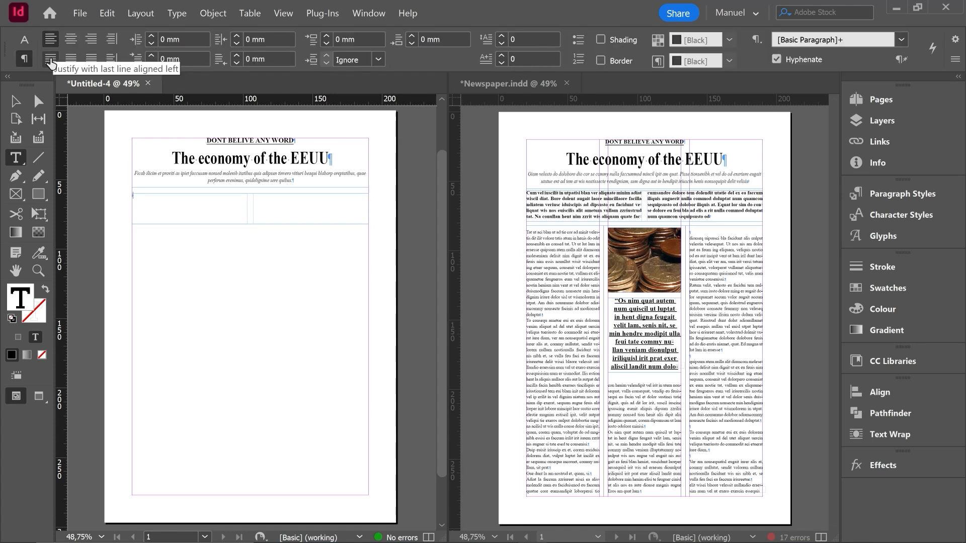
left_click(51, 62)
right_click(137, 199)
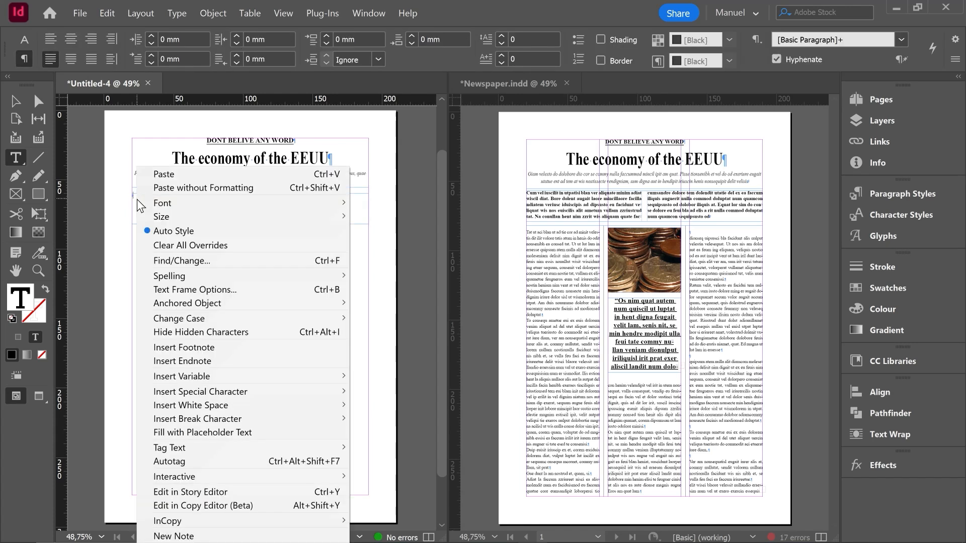
left_click(217, 433)
Step: Merge the intro placeholder text into one paragraph and trim its ending so it finishes with "volesed."
scroll(190, 211, "up", 1)
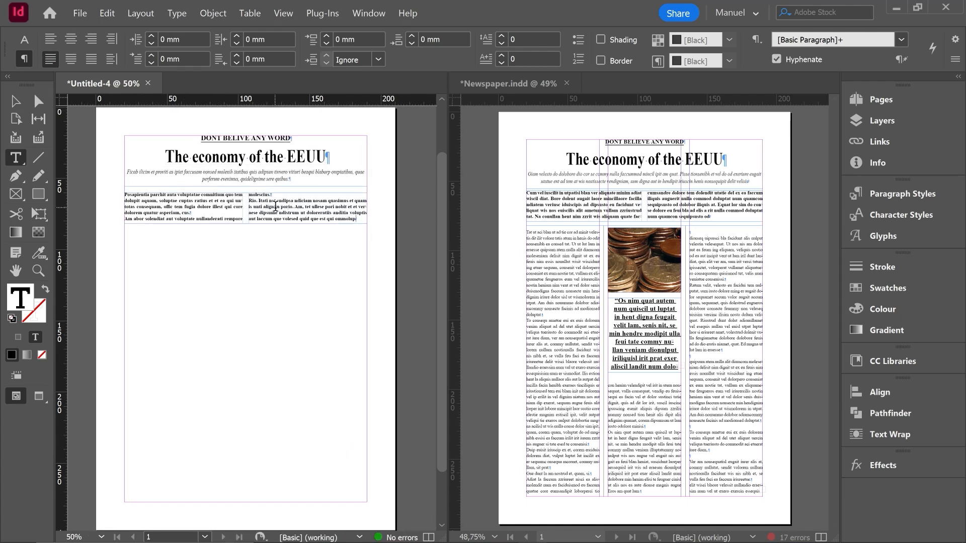
key("BackSpace")
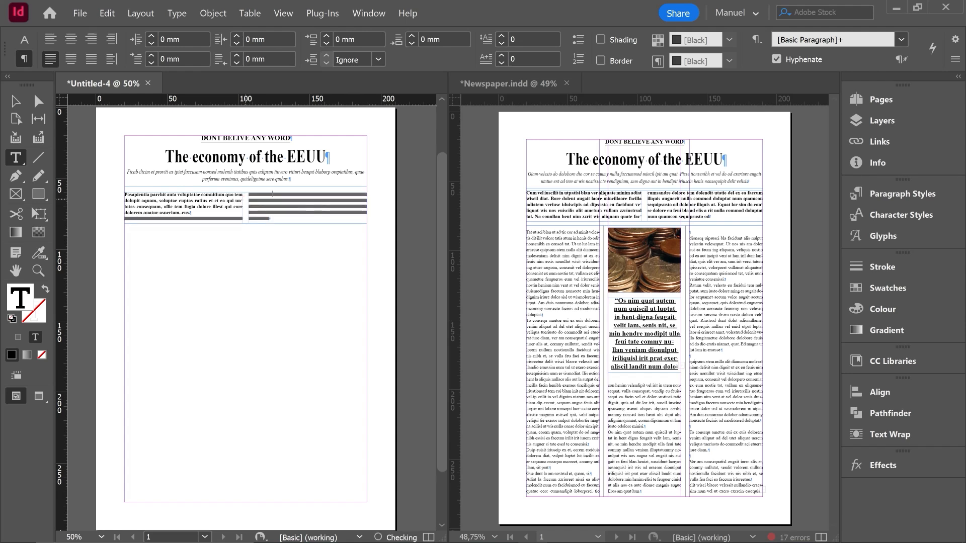
scroll(270, 219, "up", 1)
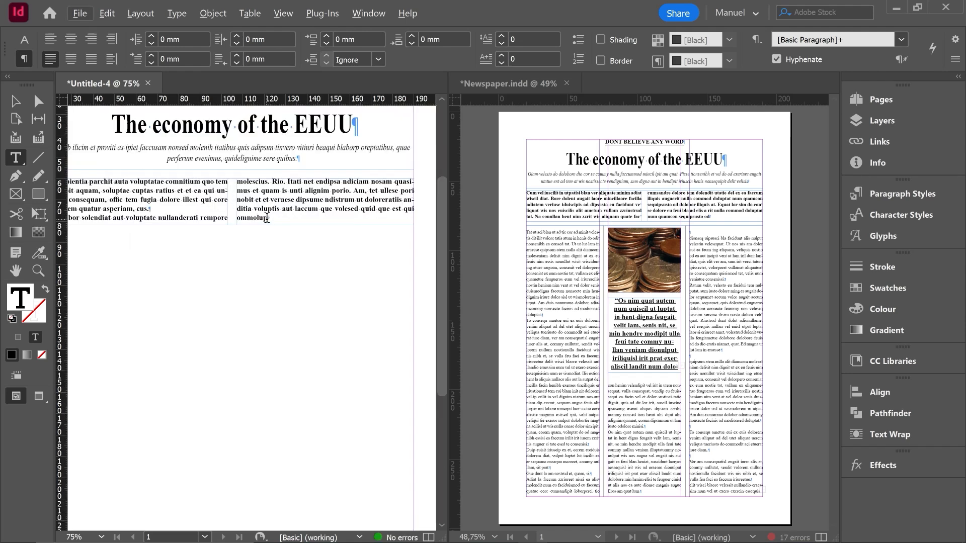
left_click(277, 217)
left_click_drag(344, 199, 296, 199)
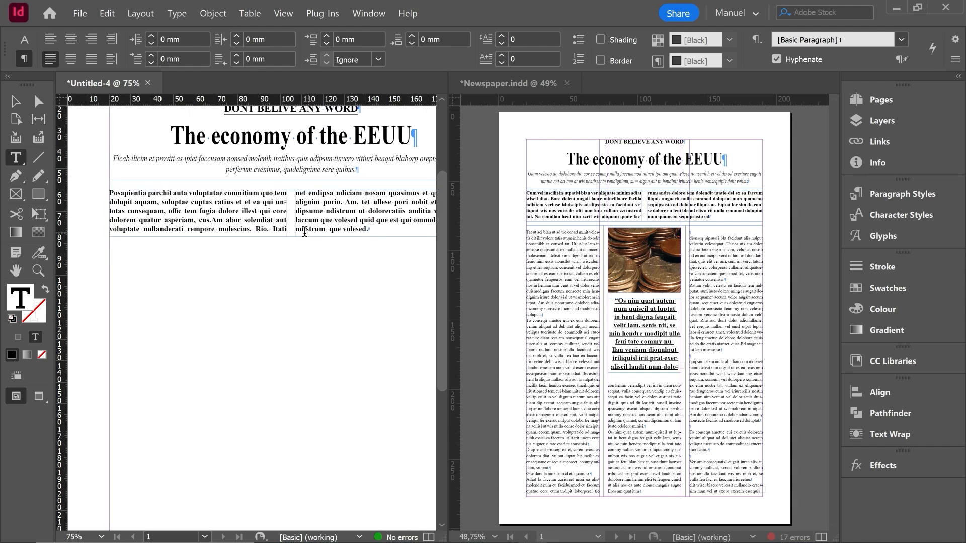
double_click(17, 273)
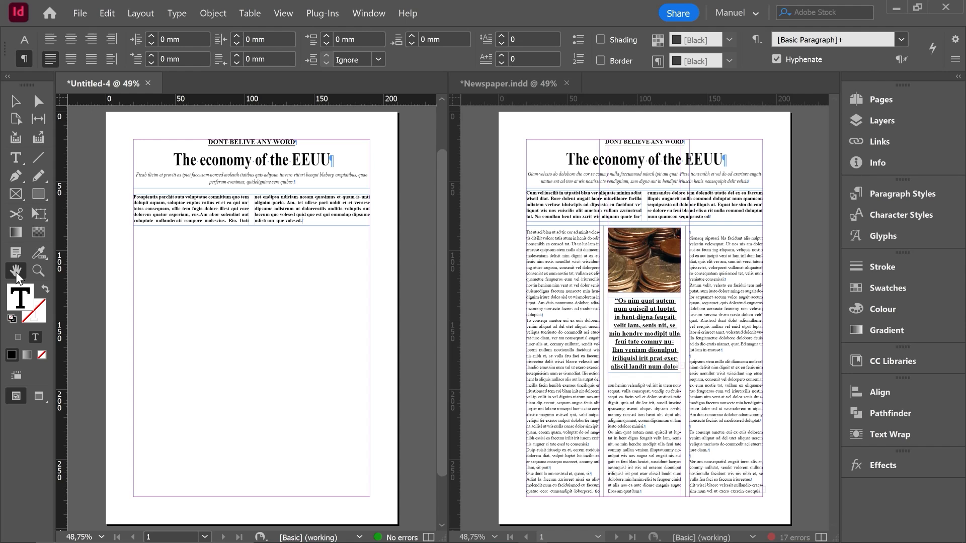
Step: Set the two-column intro frame's Y position to 57,085 mm, copied from the matching frame in the original
left_click(15, 101)
left_click(145, 221)
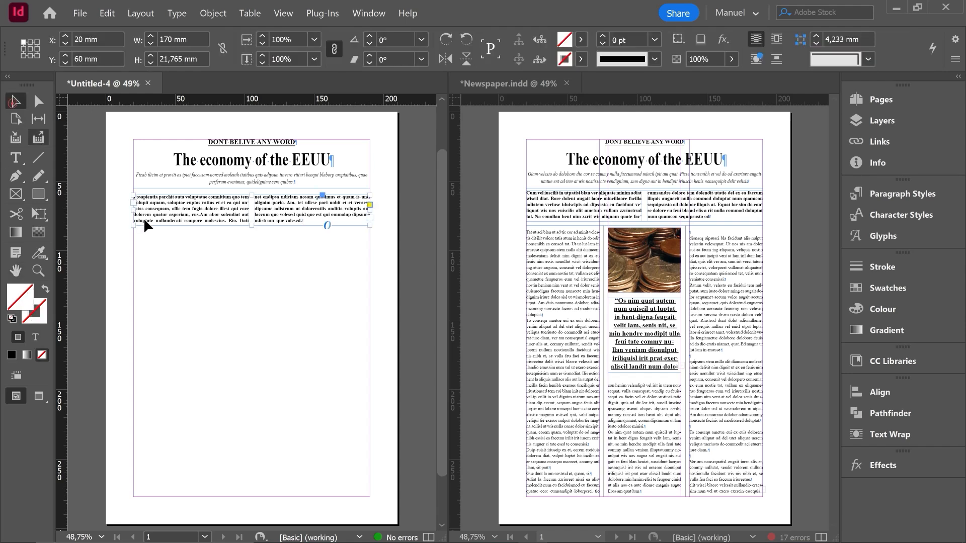
left_click(557, 210)
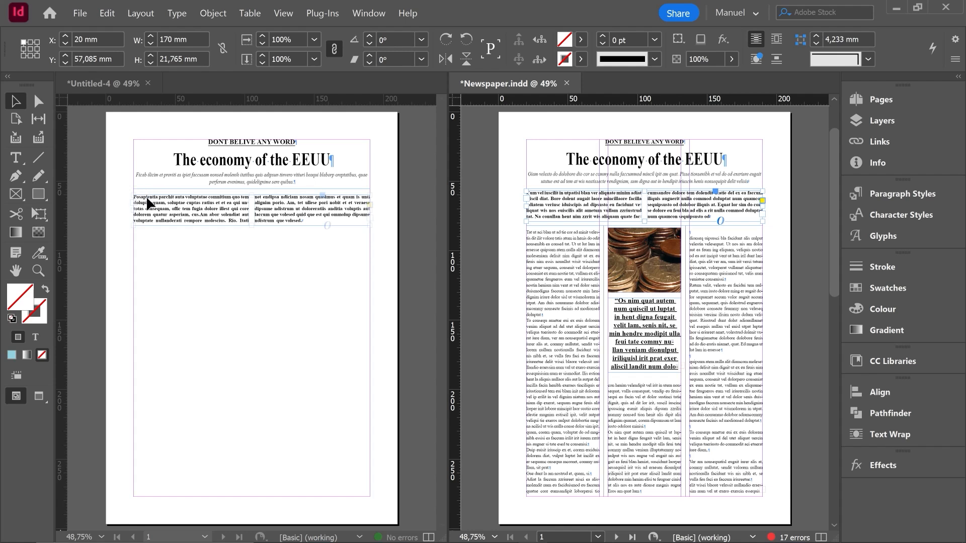
left_click(115, 62)
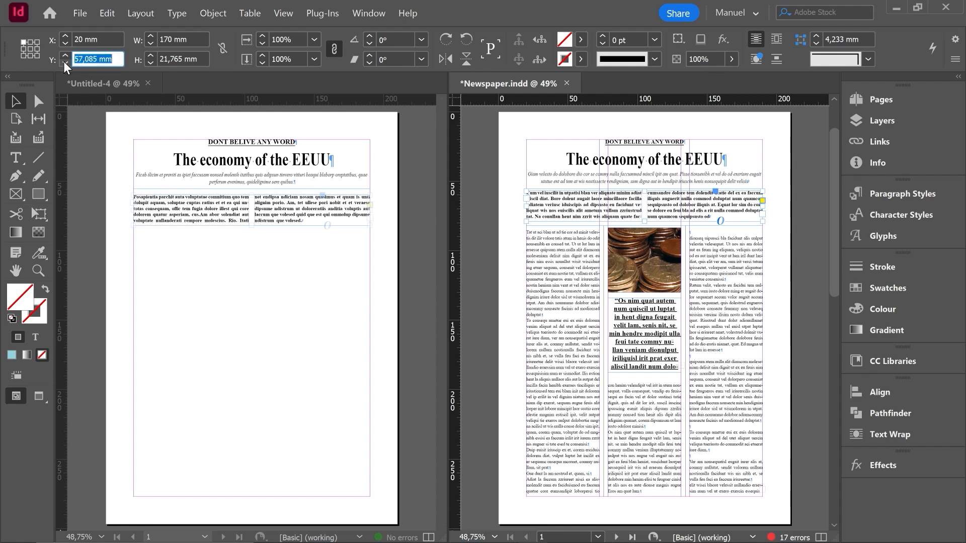
left_click(164, 197)
left_click(115, 60)
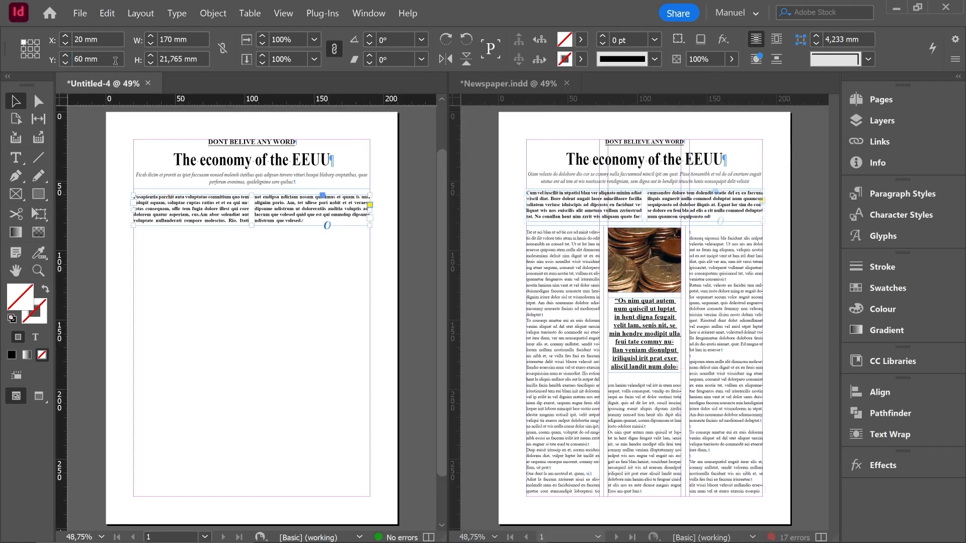
key("Escape")
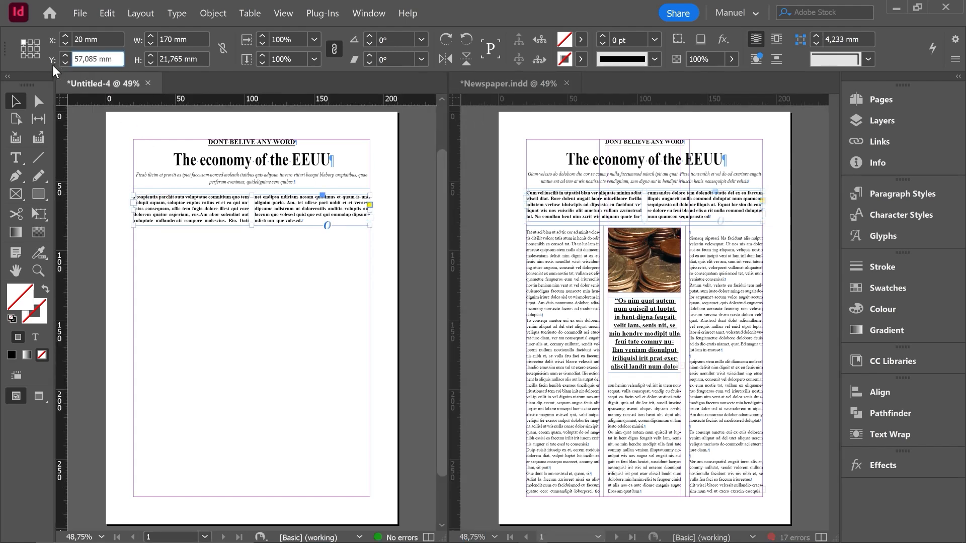
key("Return")
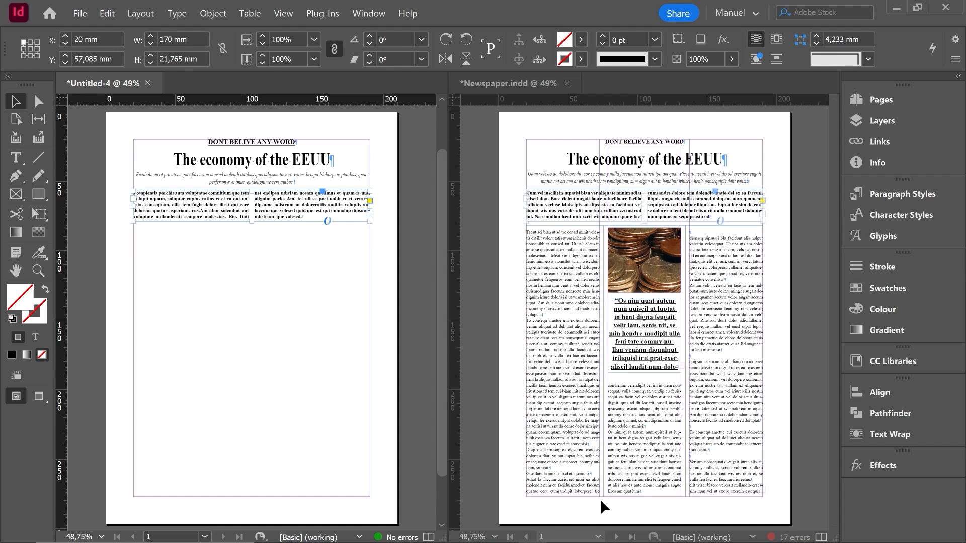
Step: Check the number of columns and the gutter in the Newspaper.indd page's Margins and Columns settings
left_click(579, 122)
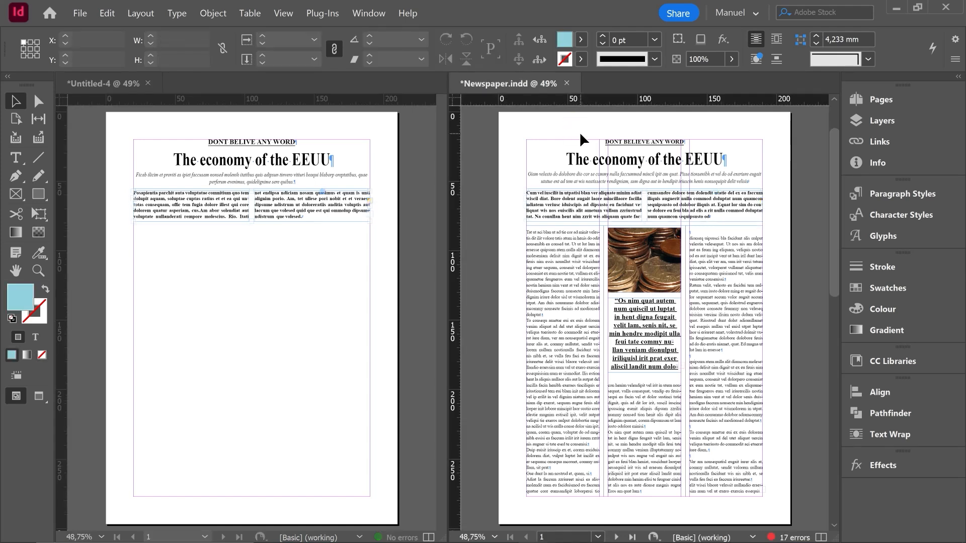
left_click(144, 11)
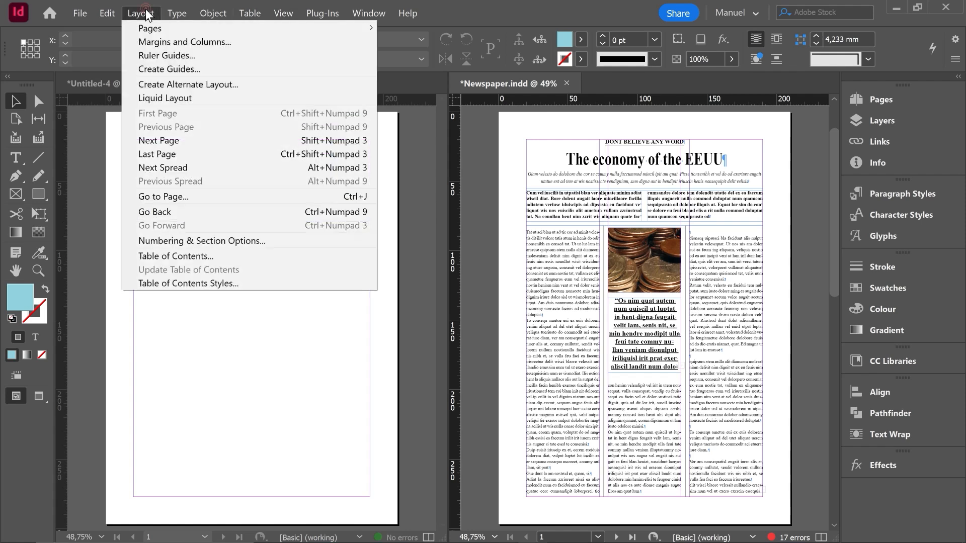
left_click(172, 42)
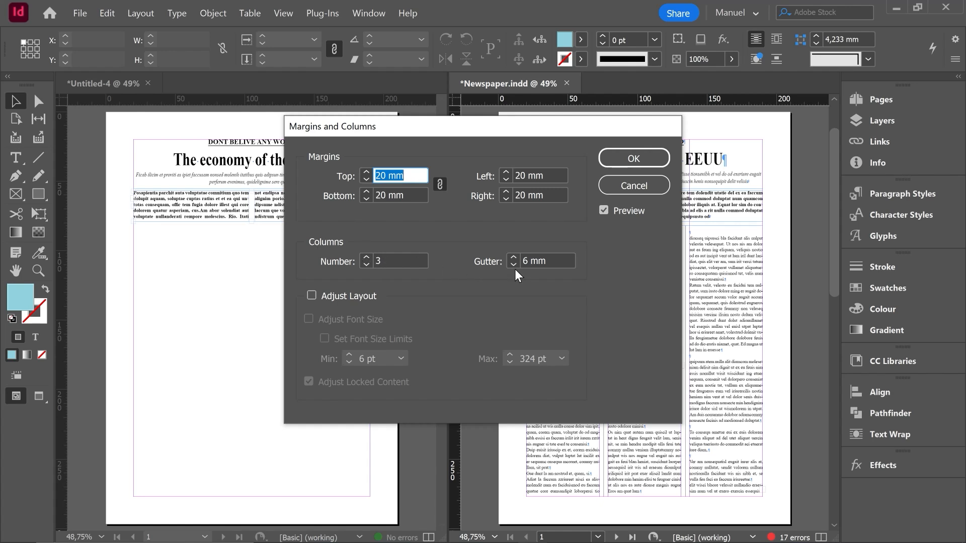
left_click(634, 186)
Step: Set the new document's page to 3 columns with a 6,5 mm gutter in Margins and Columns
left_click(218, 270)
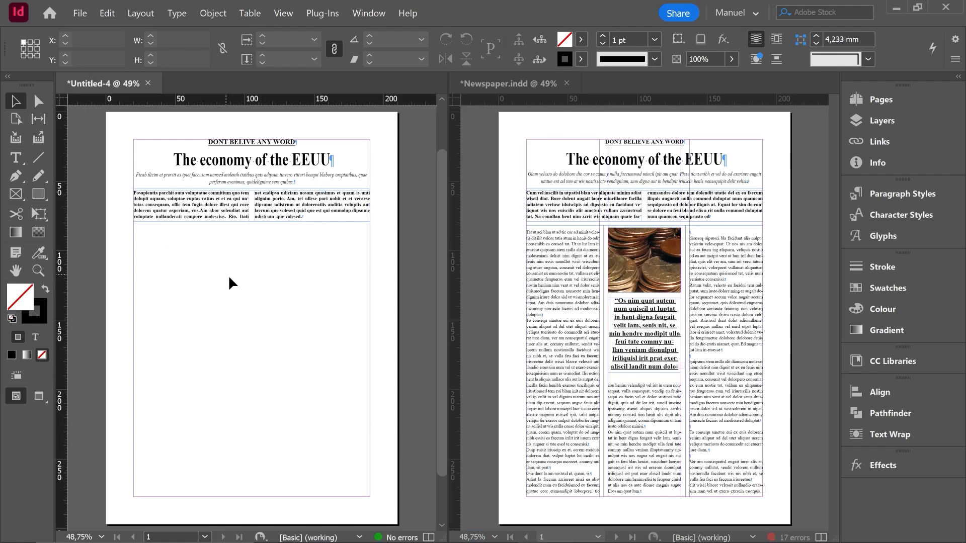
left_click(144, 15)
left_click(196, 42)
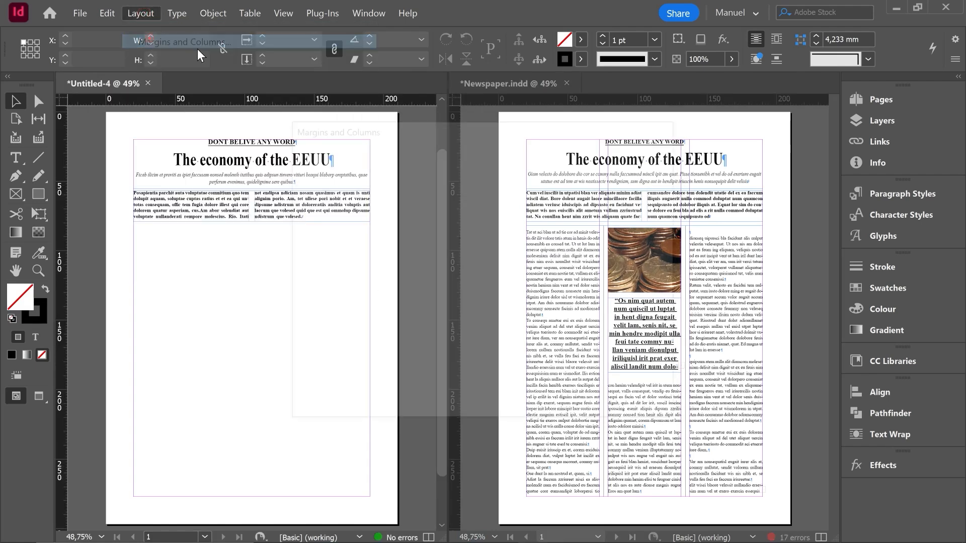
left_click(367, 258)
left_click(367, 258)
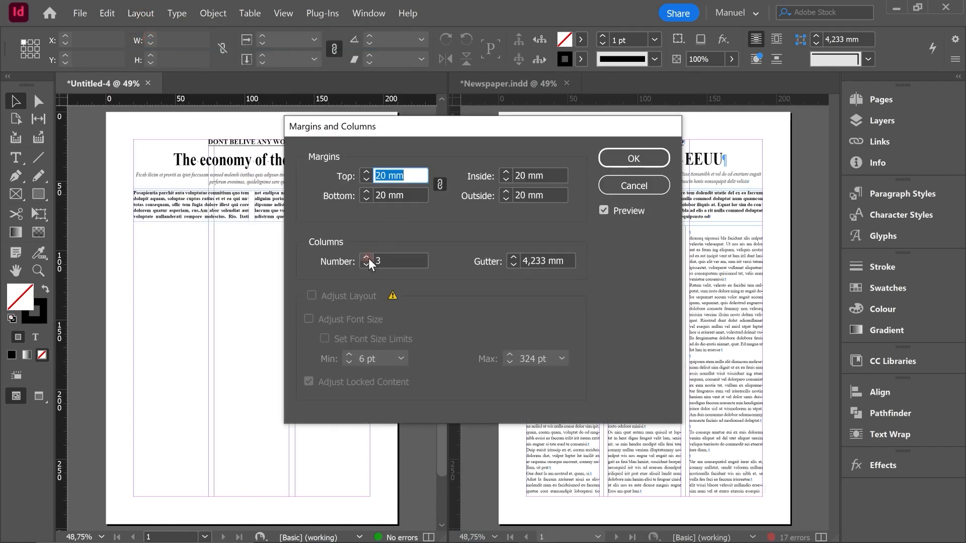
double_click(523, 260)
type("6,5")
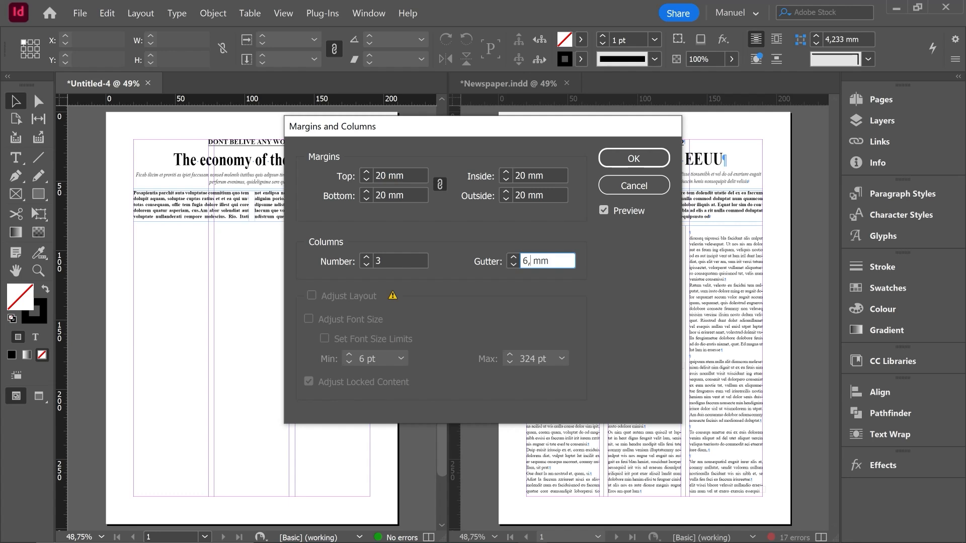
left_click(633, 158)
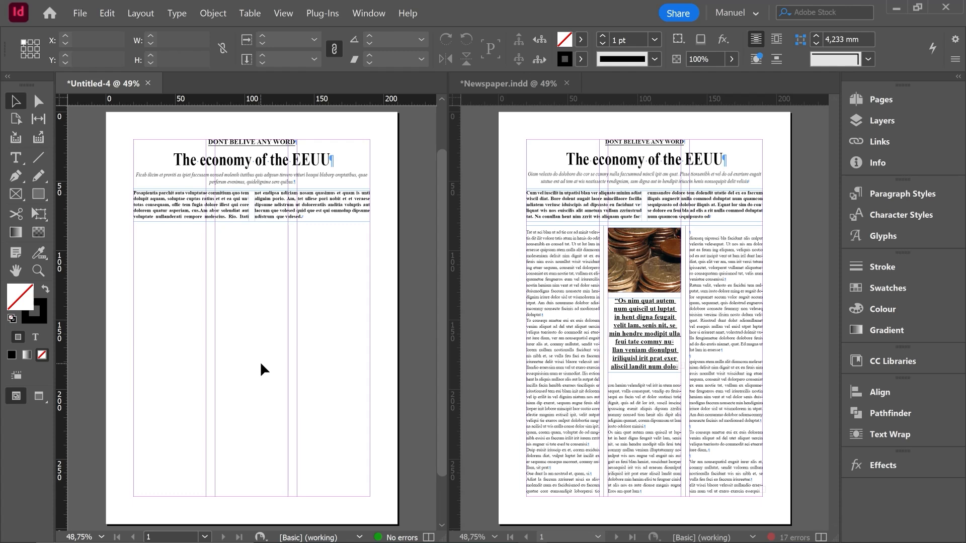
Step: Add a body text frame of about 170 × 192 mm below the intro and divide it into 3 columns with a 6,5 mm gutter
left_click(17, 159)
left_click_drag(135, 231, 369, 496)
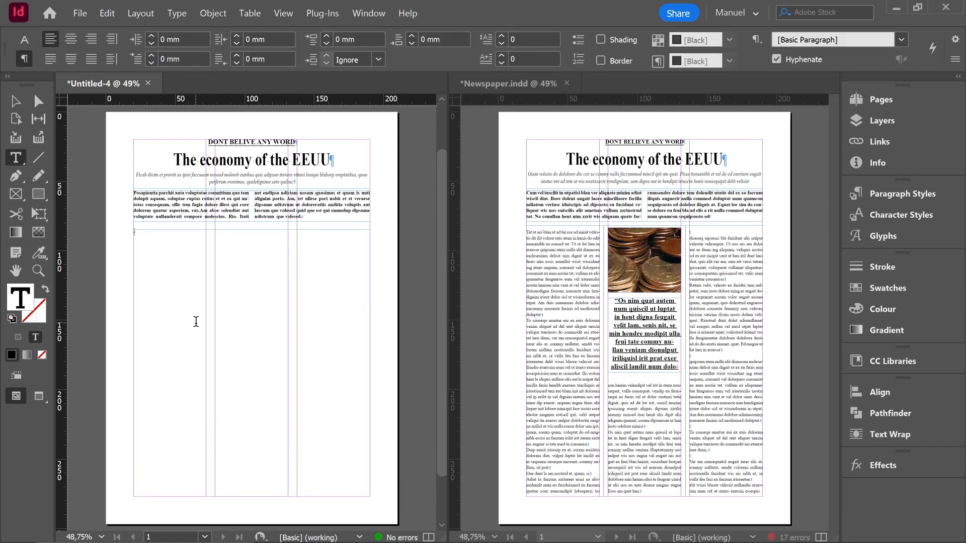
key("ctrl+b")
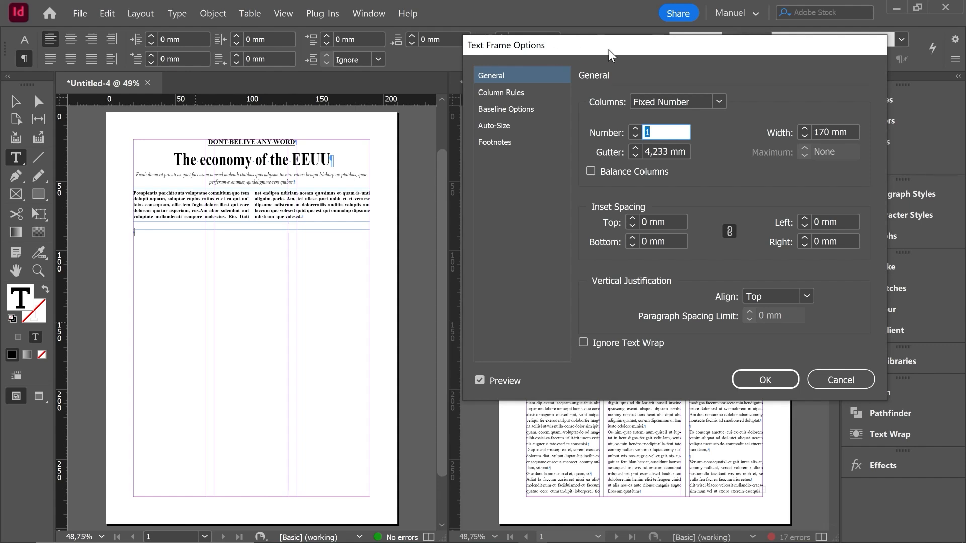
left_click(634, 129)
left_click(635, 128)
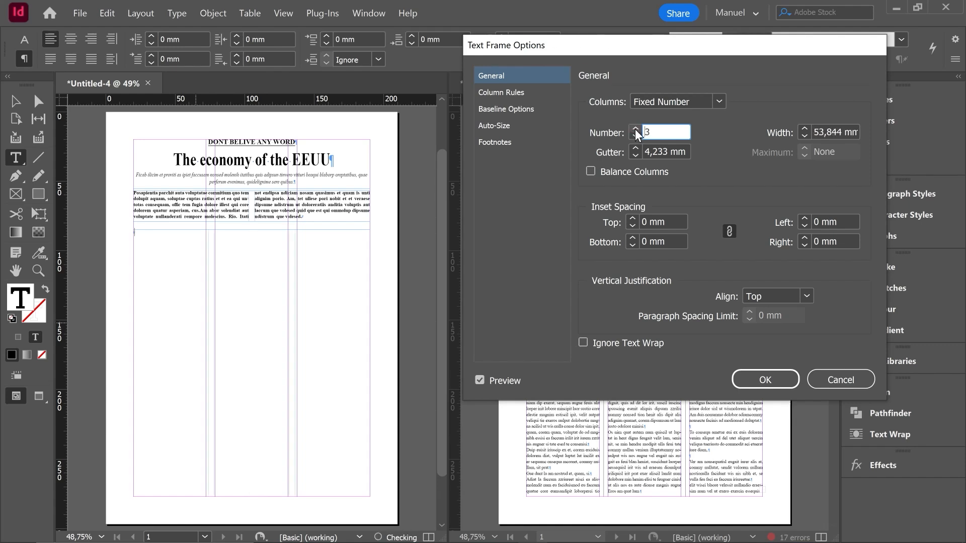
left_click_drag(671, 151, 645, 152)
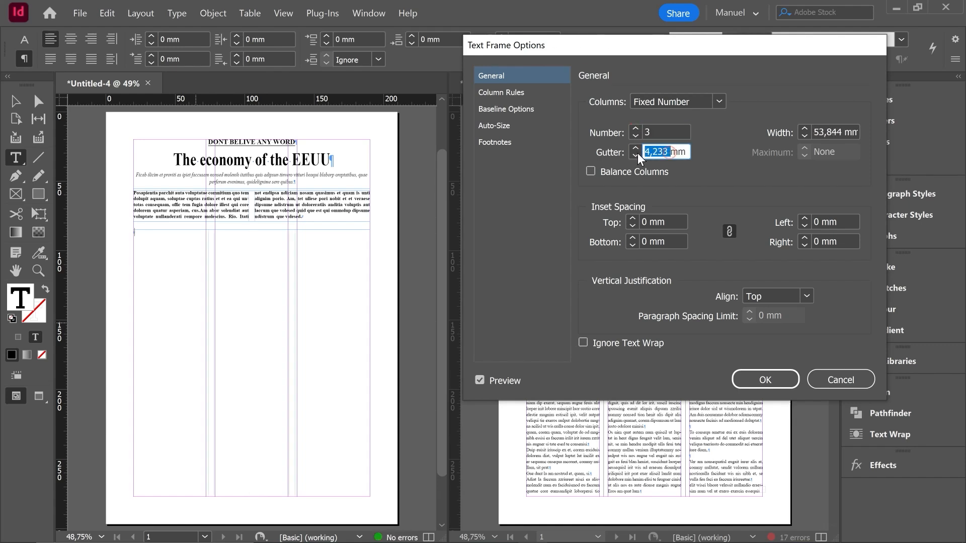
type("6,5")
key("Tab")
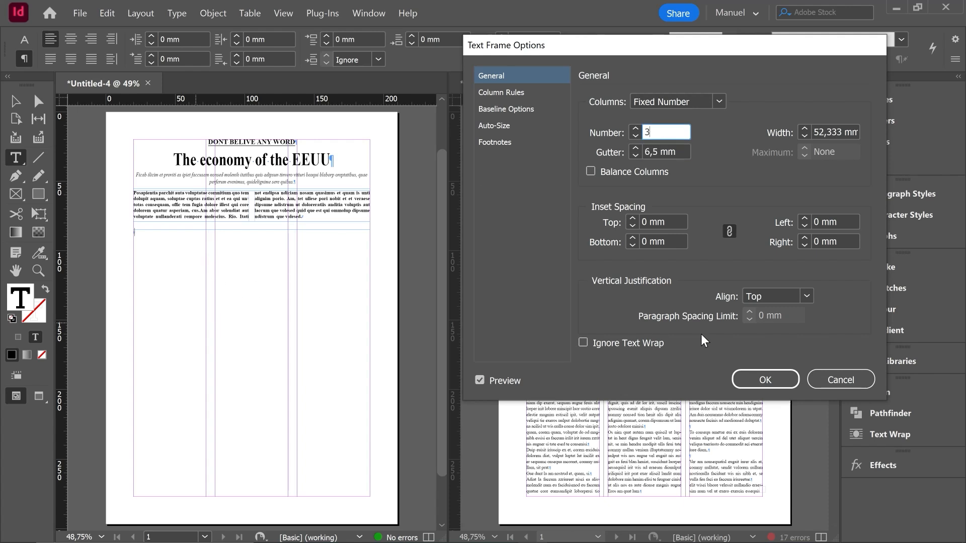
left_click(753, 382)
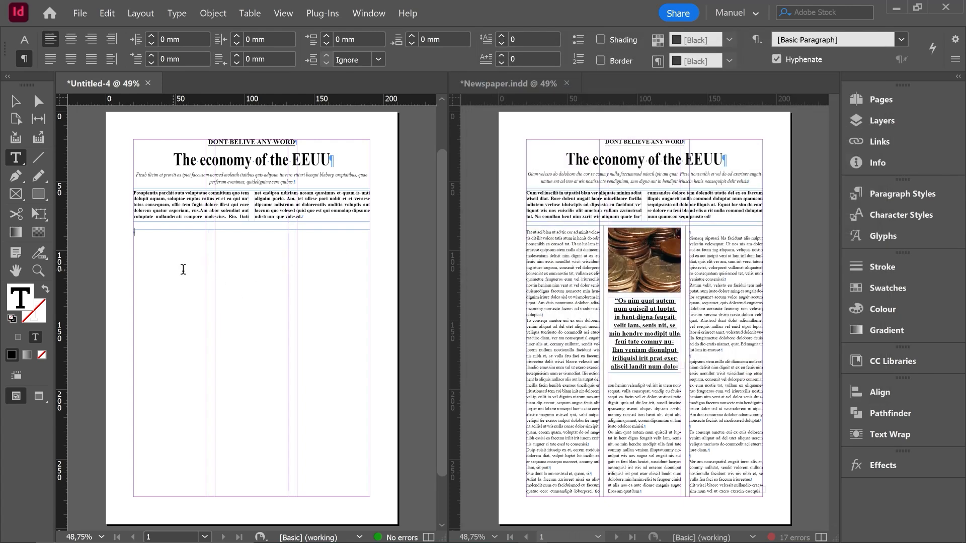
Step: Check the character and paragraph formatting of the body text in the original newspaper page
left_click(553, 246)
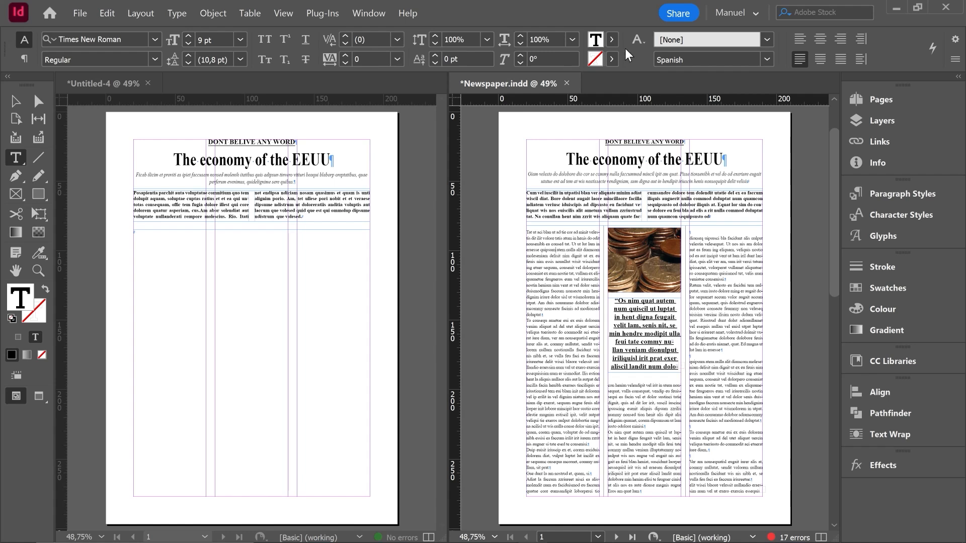
left_click(24, 59)
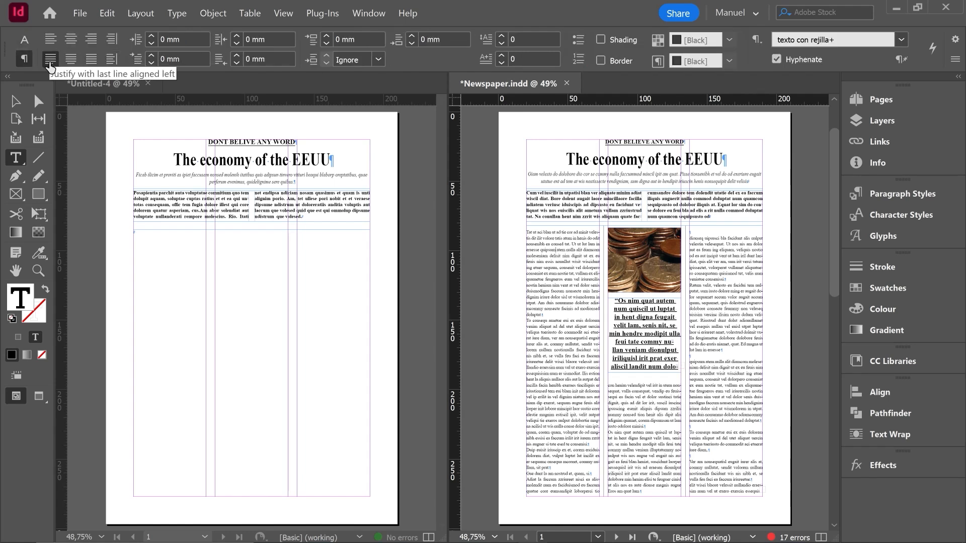
left_click(50, 63)
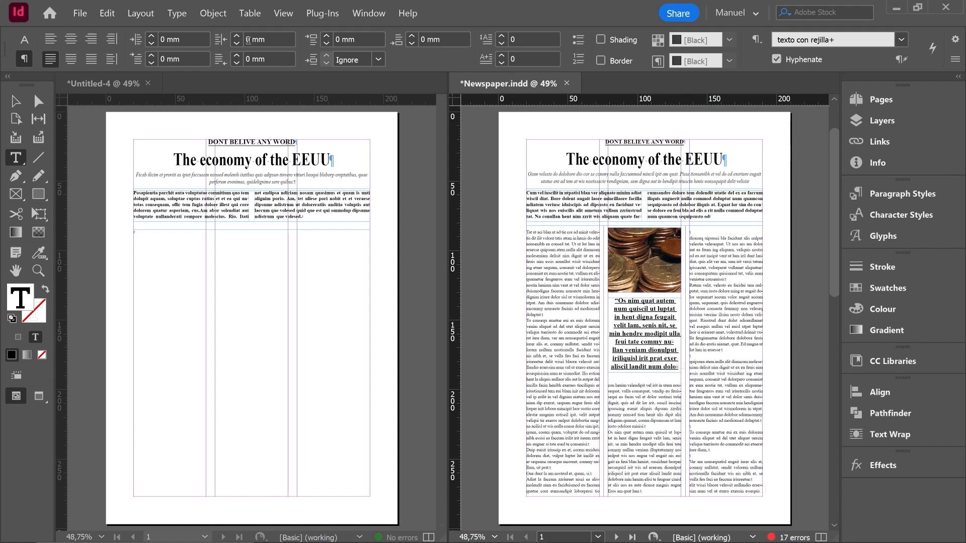
Step: Set the text in the empty three-column frame to Times New Roman Regular, 9 pt
left_click(142, 241)
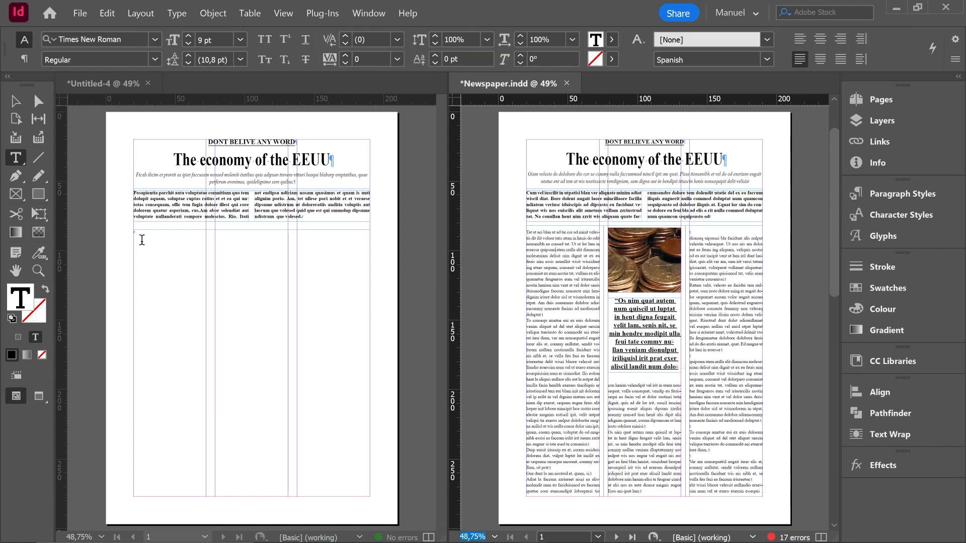
left_click(95, 39)
type("time")
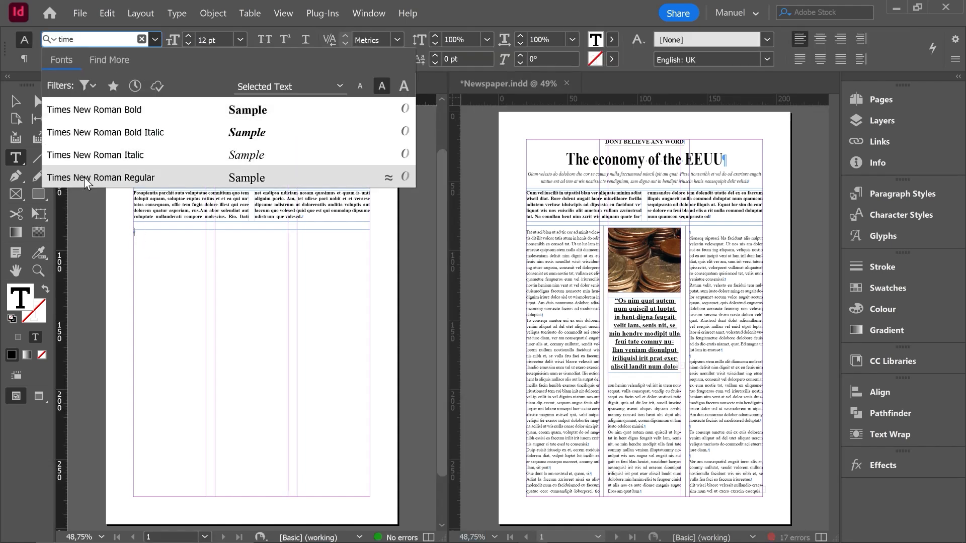
left_click(84, 177)
left_click(189, 44)
left_click(188, 44)
left_click(188, 45)
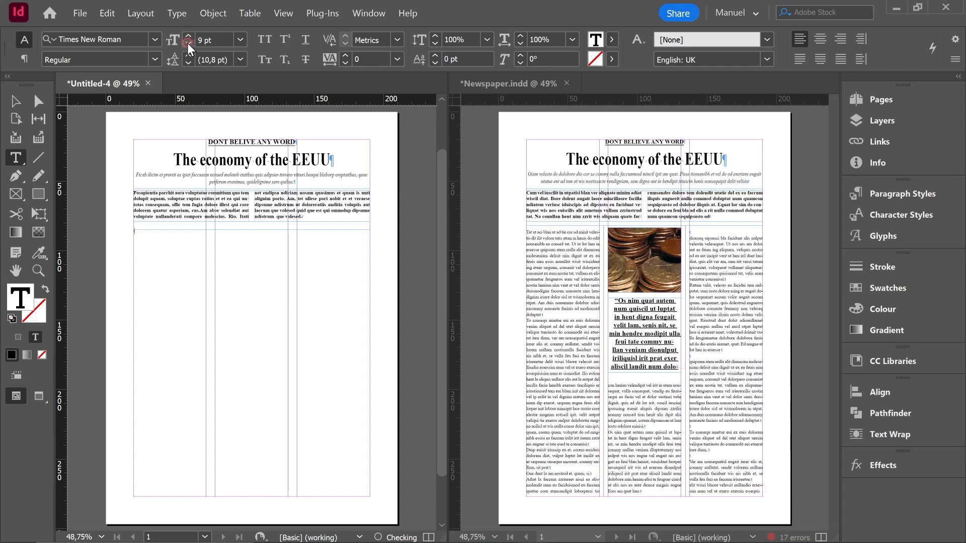
Step: Justify the body text with its last line aligned left and fill the three-column frame with placeholder text
left_click(24, 59)
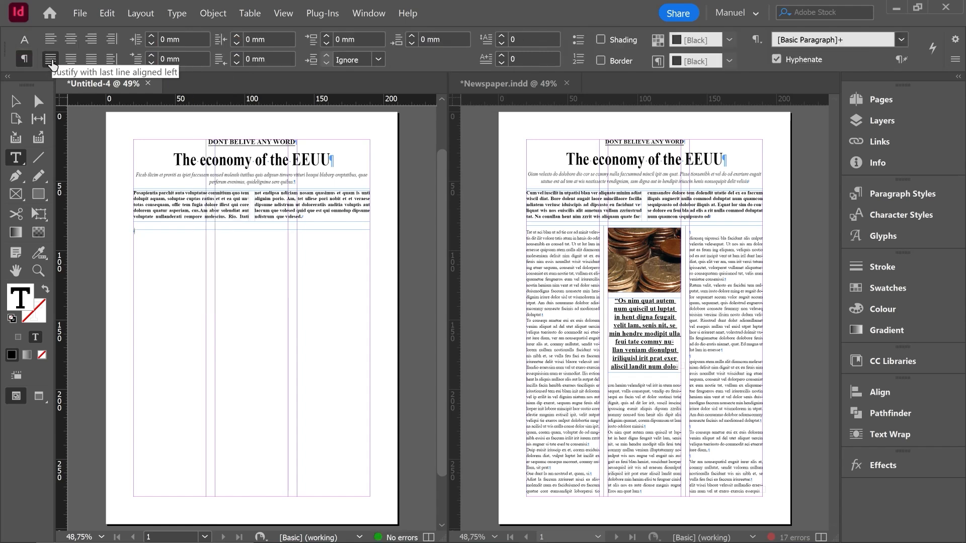
left_click(50, 59)
right_click(137, 232)
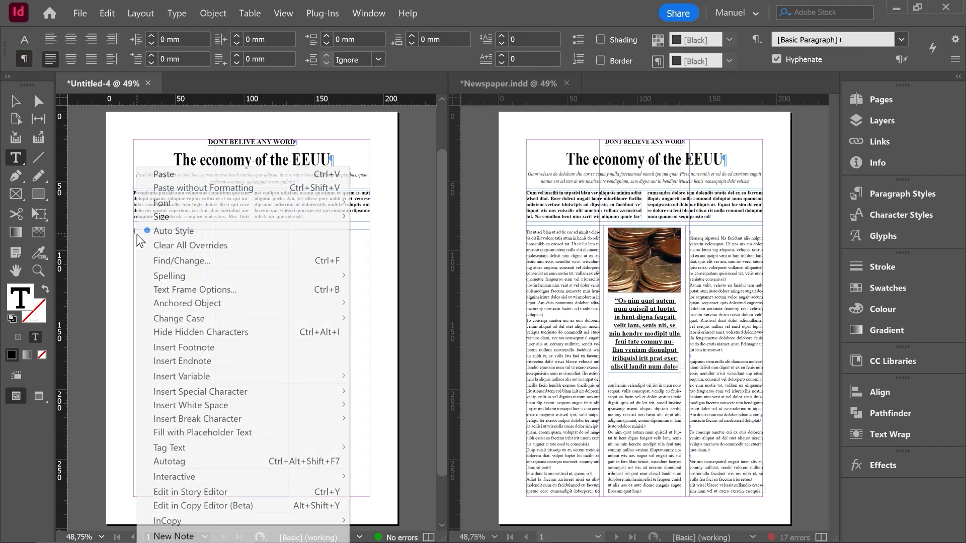
left_click(191, 432)
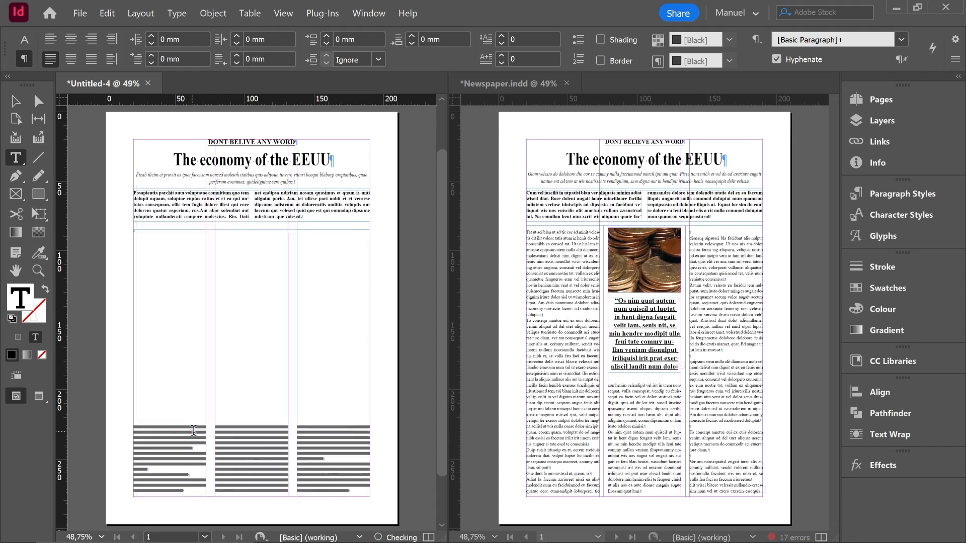
key("Escape")
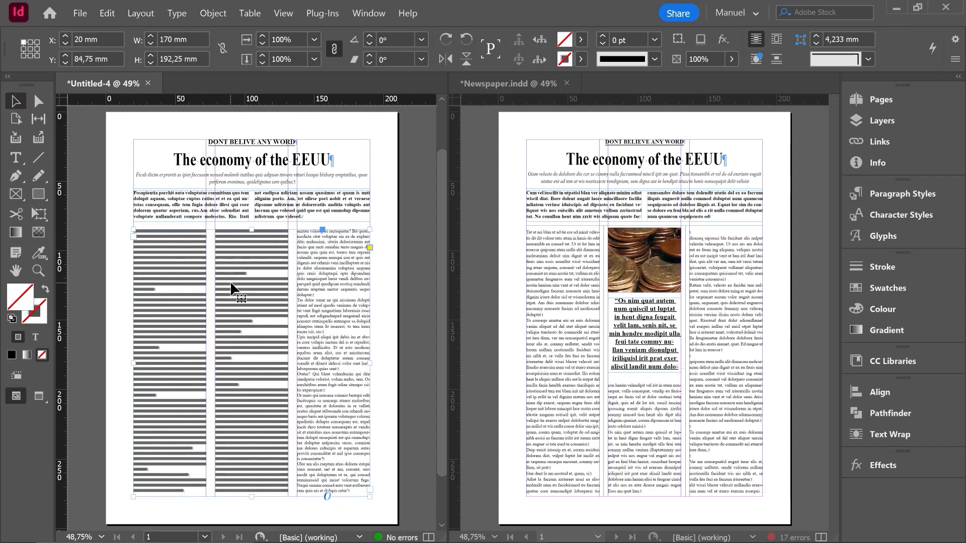
key("ctrl+=")
left_click(15, 271)
double_click(17, 272)
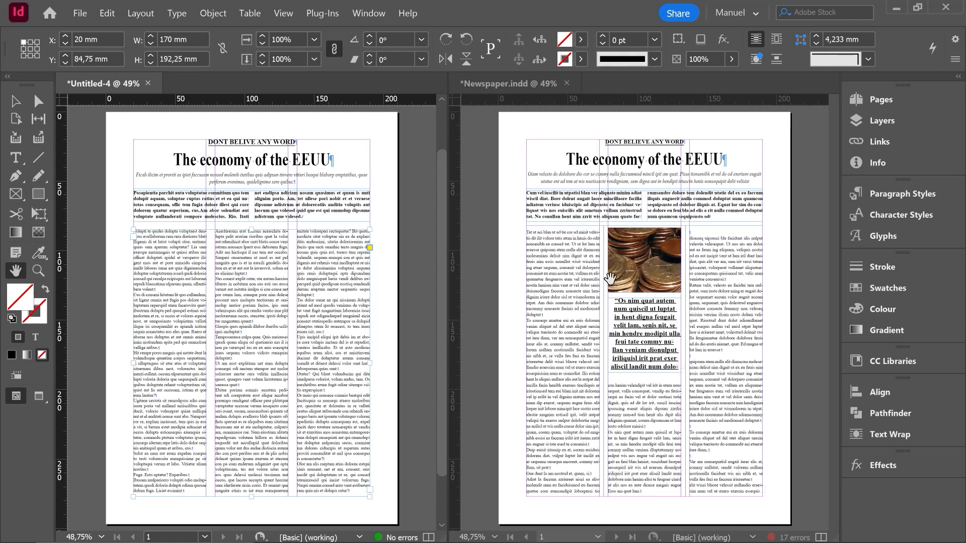
Step: Draw a picture frame about 52 mm wide atop the middle body column and give it the original coin photo's height of 46,567 mm
key("v")
left_click(640, 271)
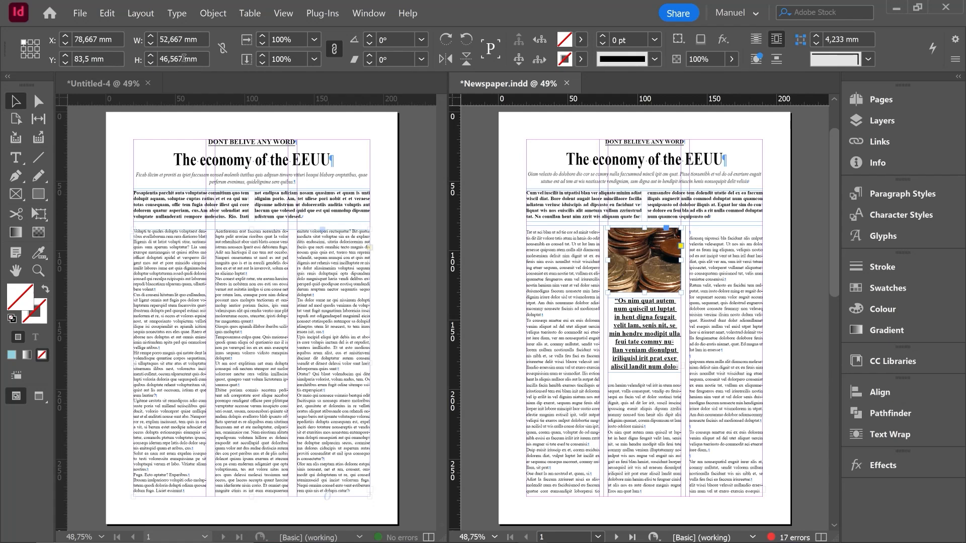
left_click_drag(184, 58, 154, 58)
key("ctrl+c")
left_click(120, 219)
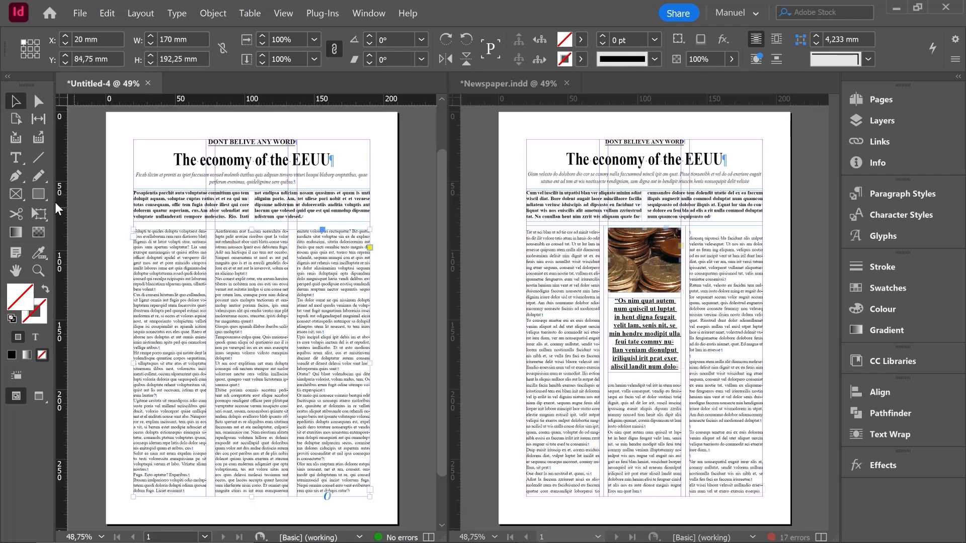
left_click(16, 194)
mouse_move(215, 229)
left_mouse_down()
mouse_move(274, 261)
mouse_move(288, 301)
left_mouse_up()
left_click(150, 63)
key("ctrl+v")
key("Return")
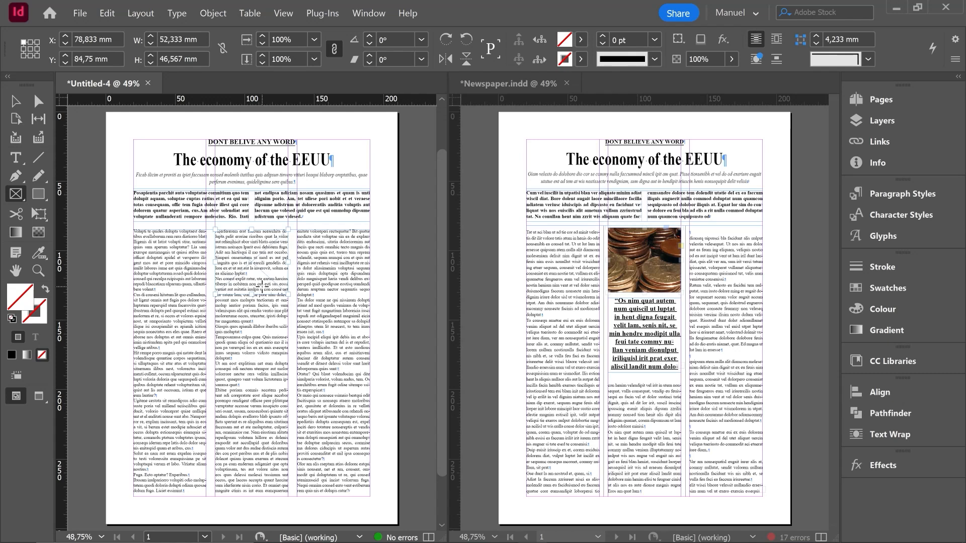
Step: Wrap the body text around the picture frame's bounding box with a 3 mm offset on all sides
left_click(883, 434)
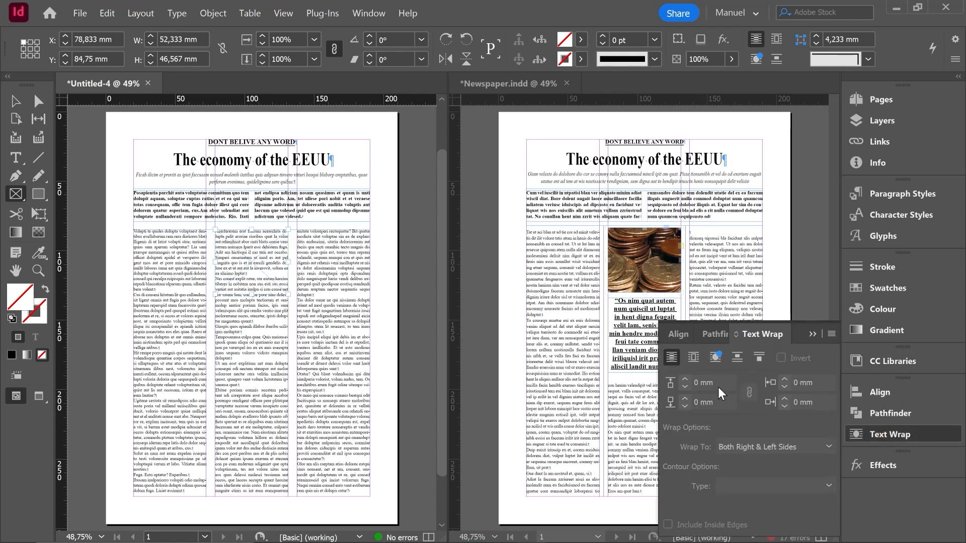
left_click(694, 358)
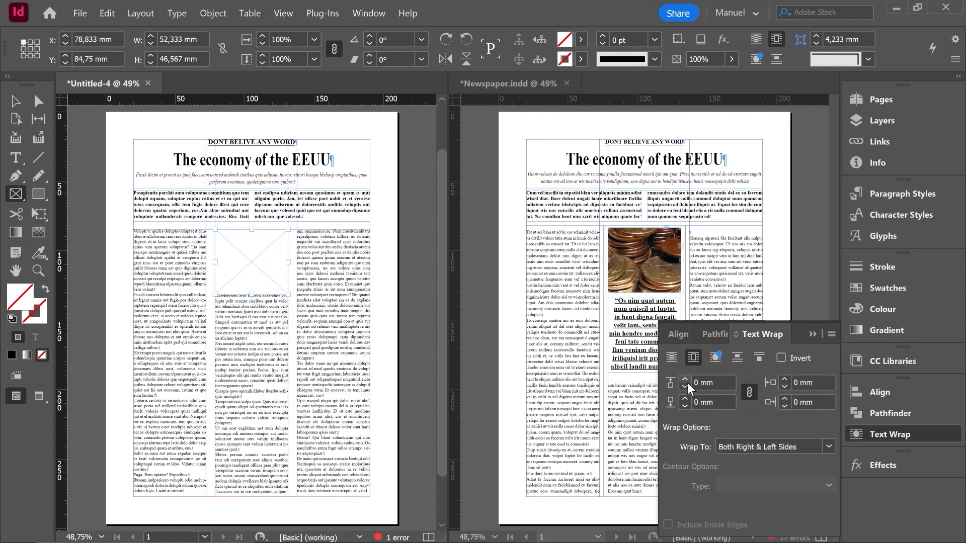
left_click(685, 379)
left_click(685, 379)
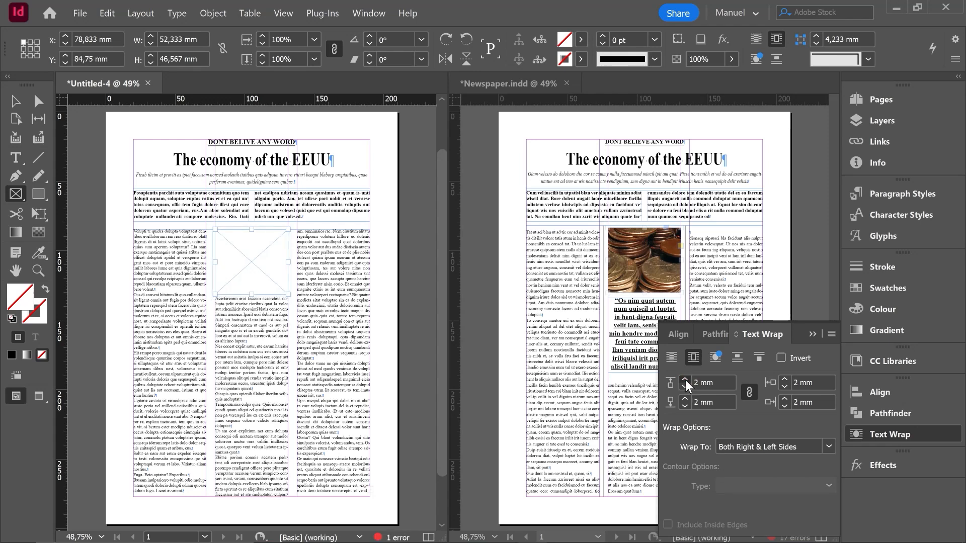
left_click(685, 379)
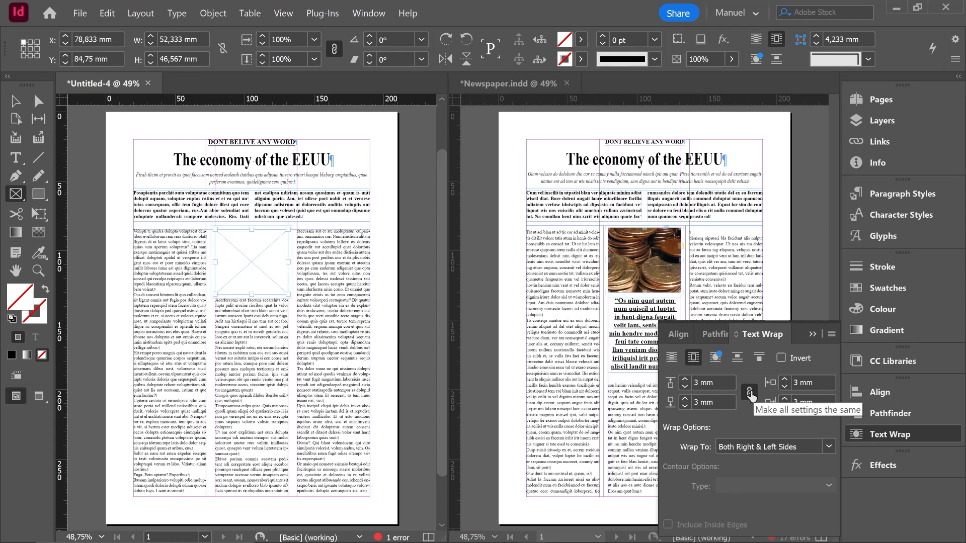
Step: Unlink the picture frame's wrap offsets and set top, left and right to 0 mm and bottom to 4 mm
left_click(749, 394)
left_click(684, 386)
left_click(684, 387)
left_click(684, 386)
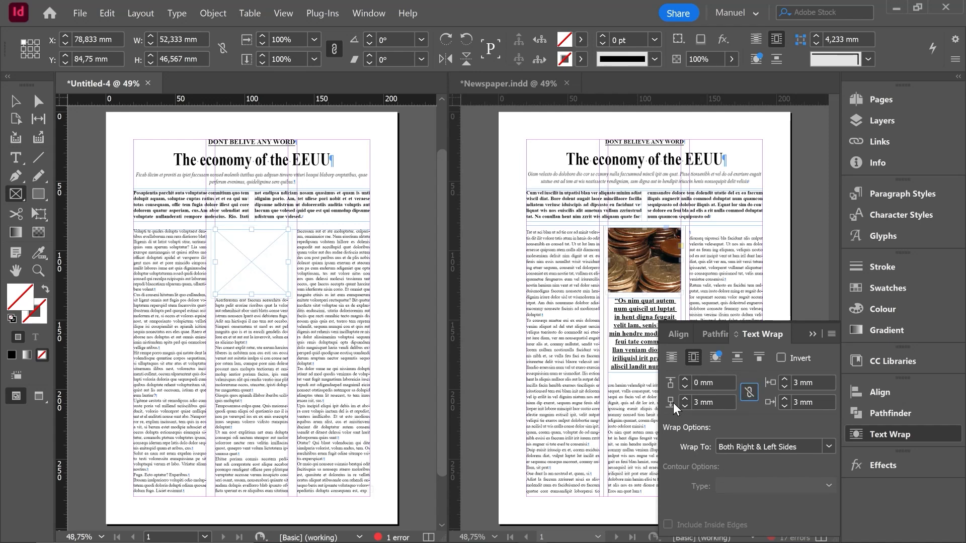
left_click(784, 387)
left_click(784, 387)
left_click(785, 387)
left_click(784, 405)
left_click(784, 405)
left_click(684, 398)
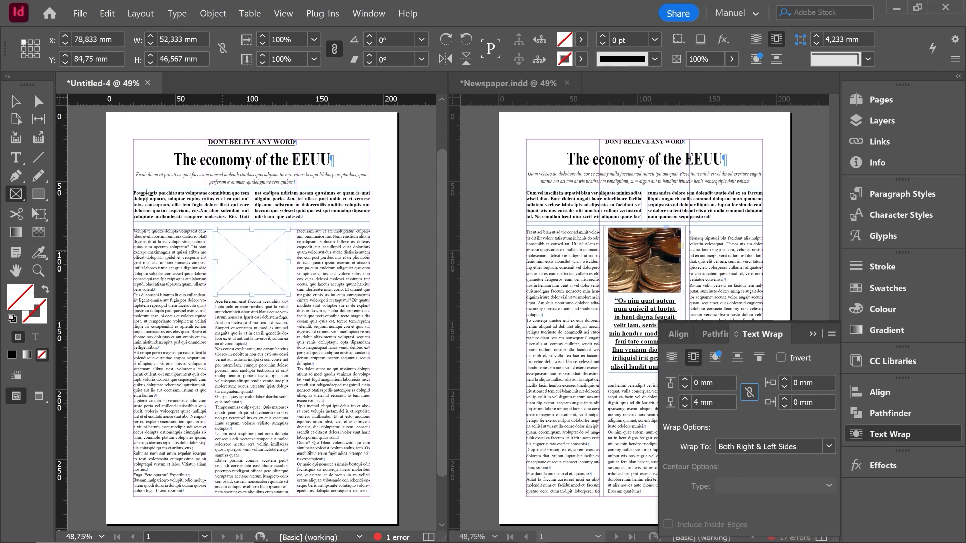
Step: Place the dinero image from the Newspaper Folder's Links subfolder into the picture frame
left_click(16, 101)
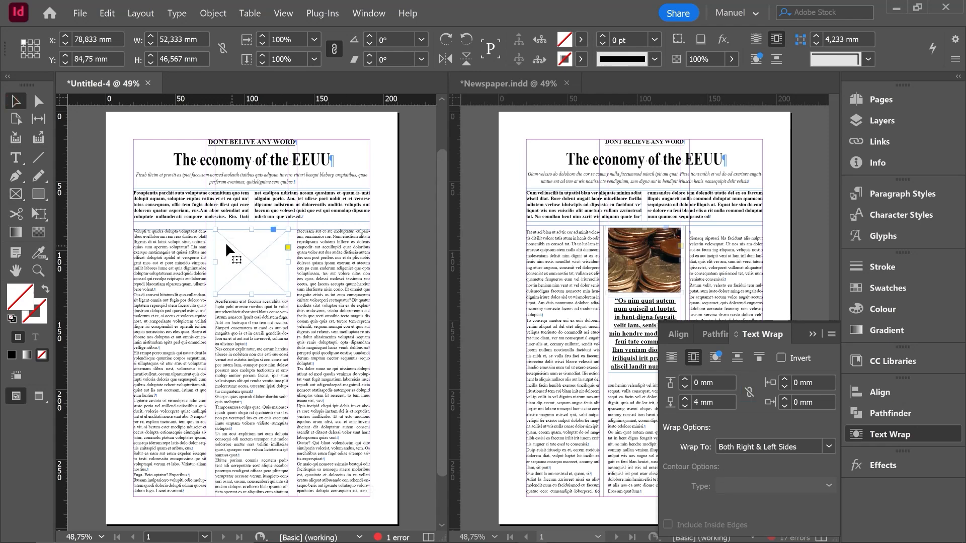
left_click(79, 13)
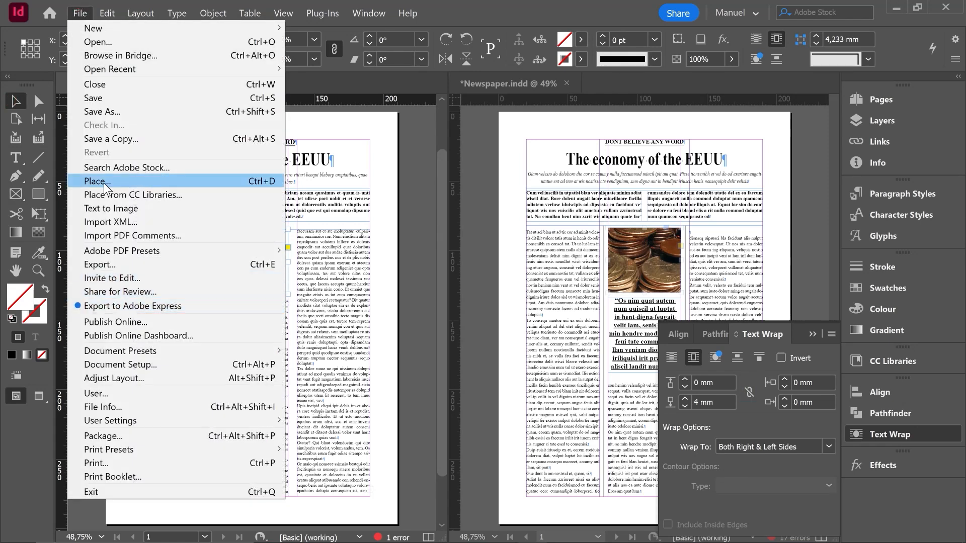
left_click(253, 181)
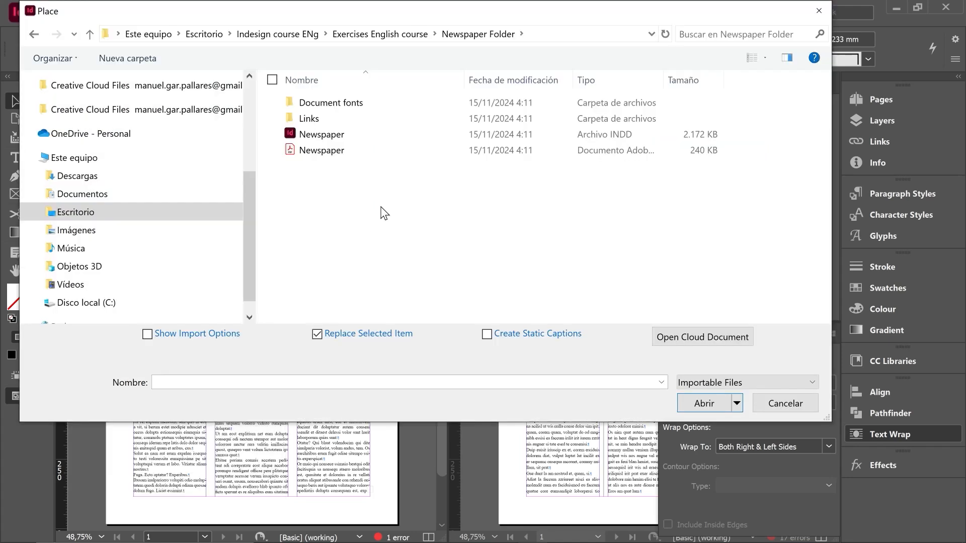
double_click(311, 119)
left_click(319, 120)
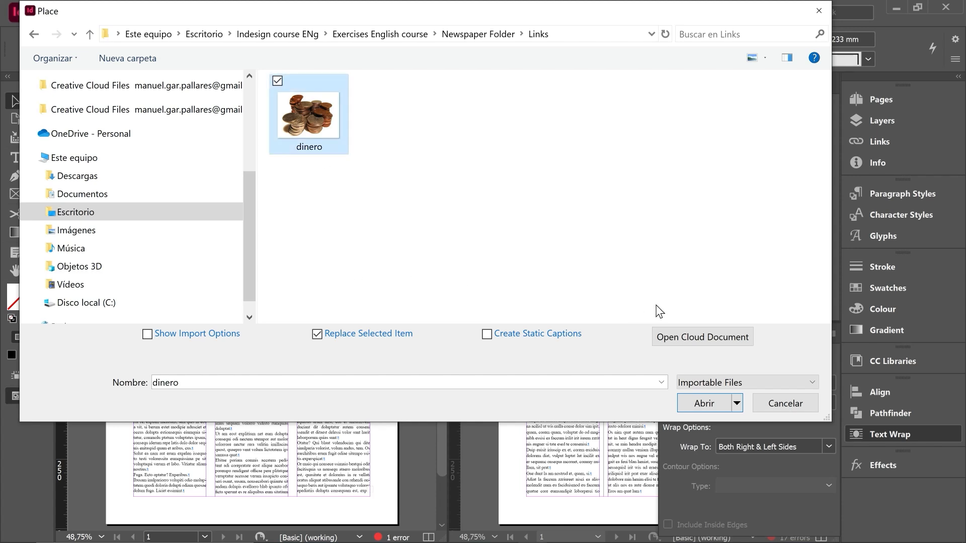
left_click(703, 403)
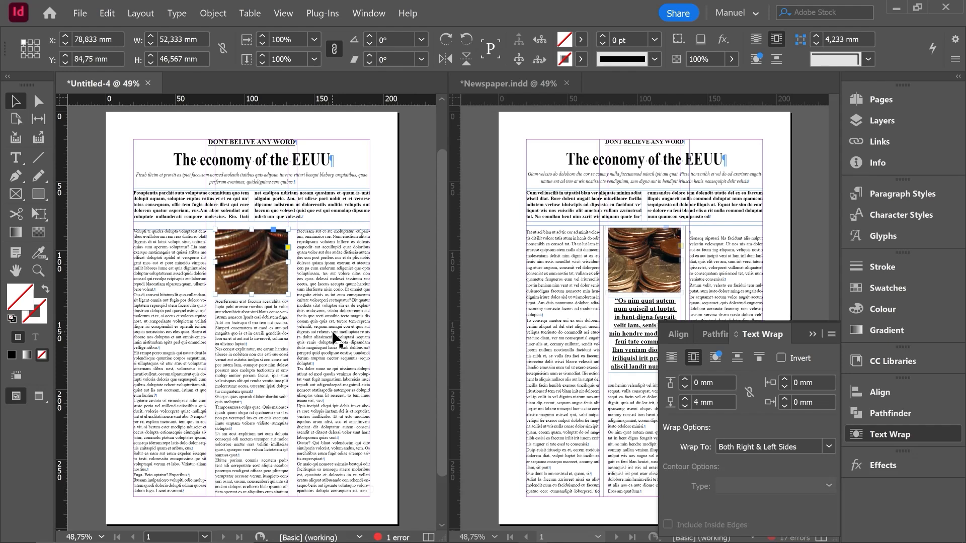
Step: Scale the coin photo inside its frame down to about 124 × 94 mm, keeping it centred, and deselect it
left_click(252, 257)
key("ctrl+minus")
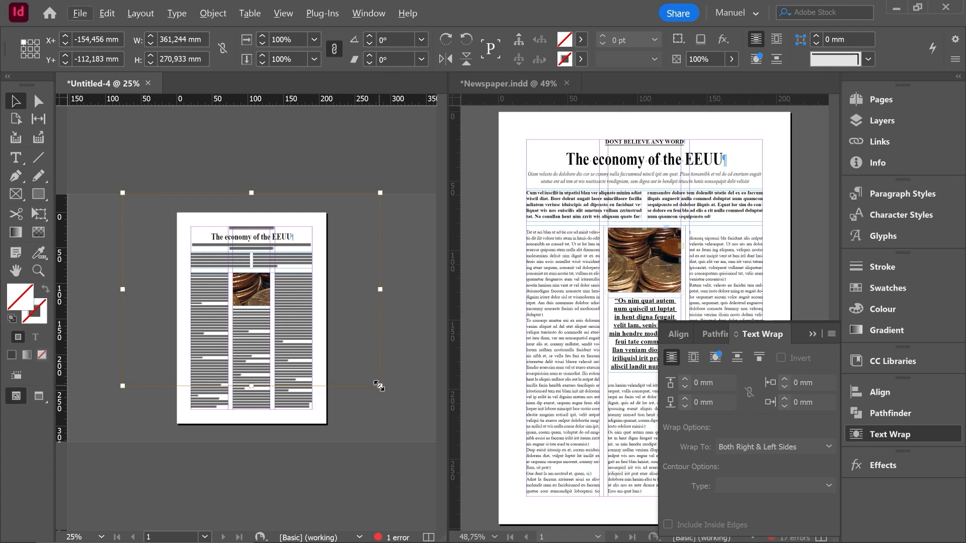
left_click_drag(378, 386, 296, 322)
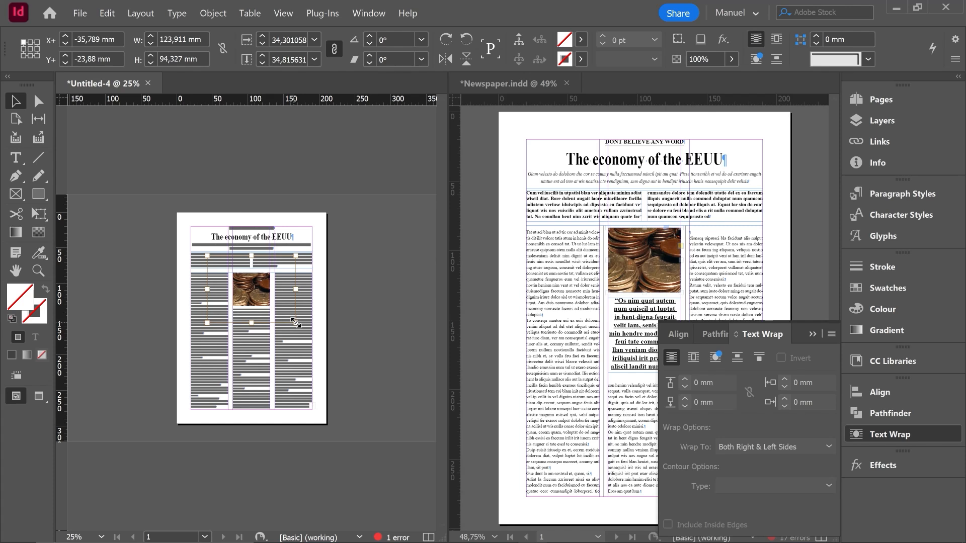
left_click(372, 279)
scroll(250, 316, "up", 1)
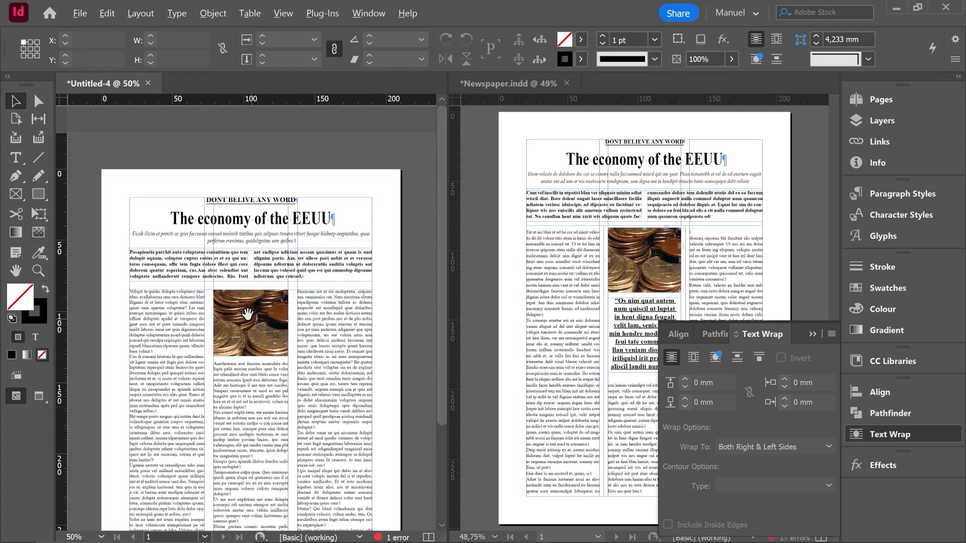
Step: Check the pull quote's character and paragraph formatting and its frame height in the original newspaper page
left_click(811, 334)
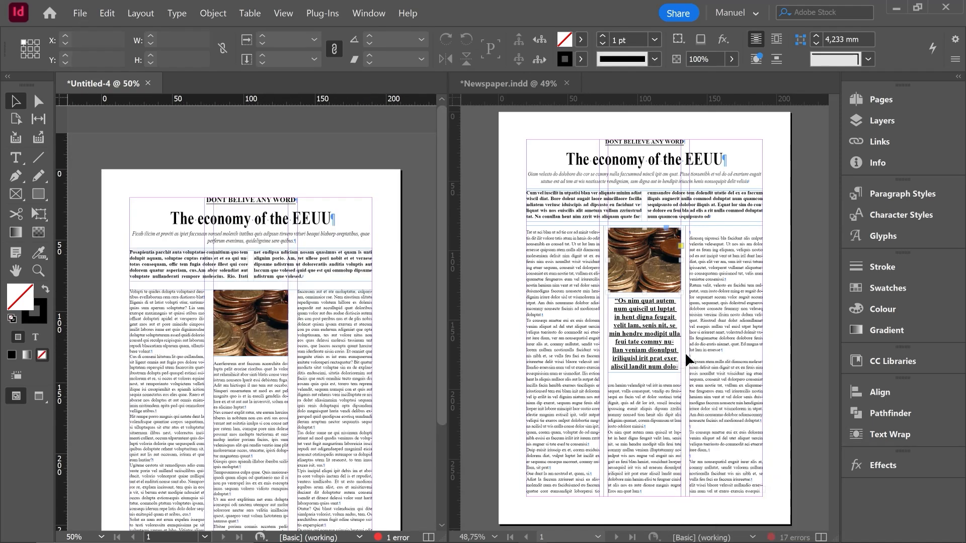
left_click(631, 357)
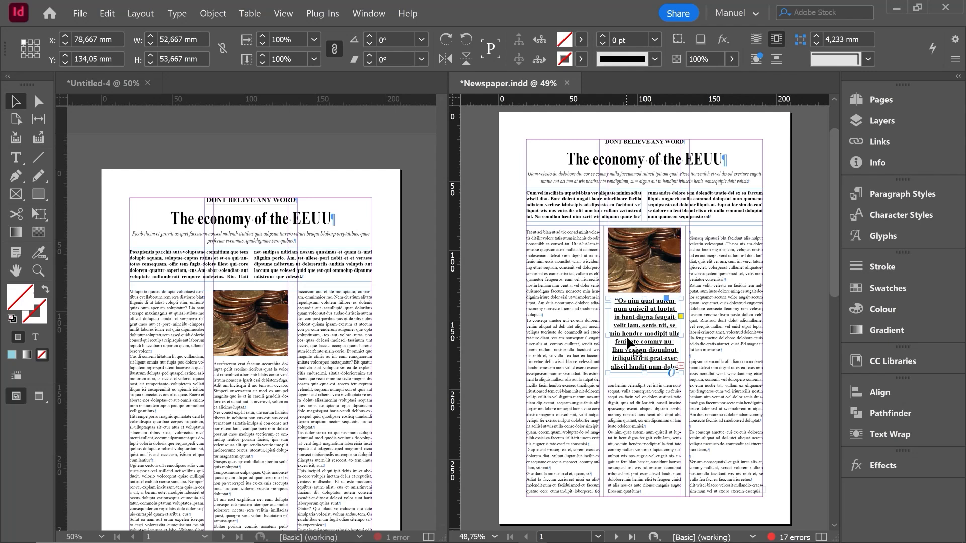
double_click(626, 313)
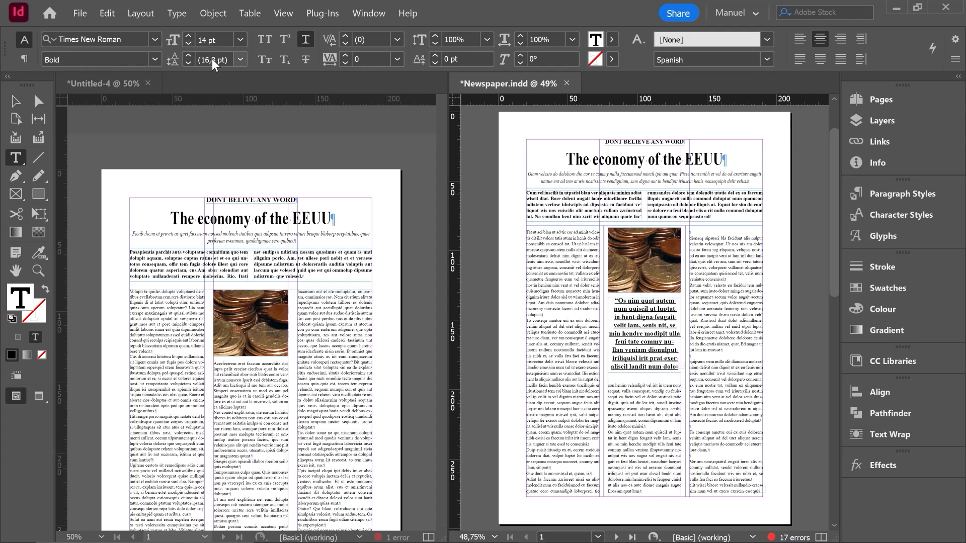
left_click(24, 60)
left_click(24, 39)
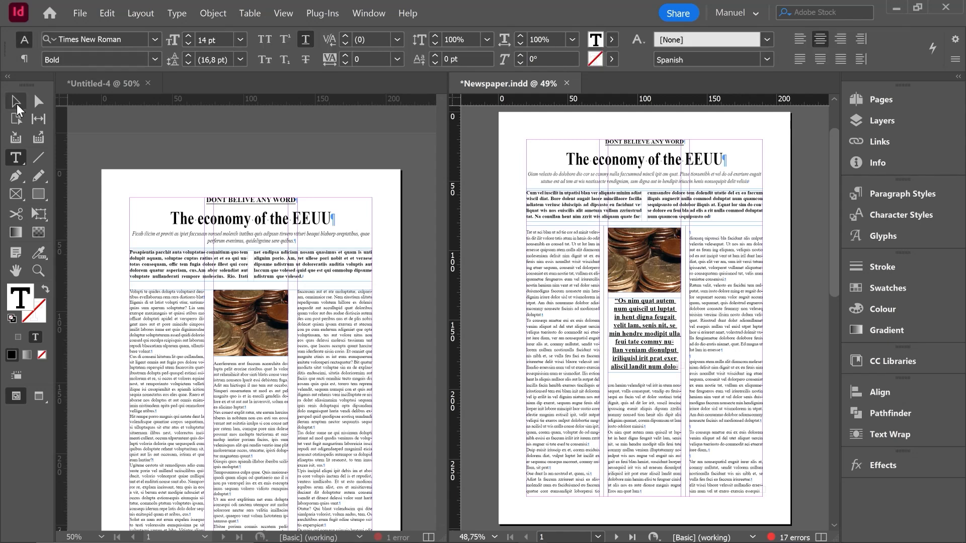
left_click(16, 102)
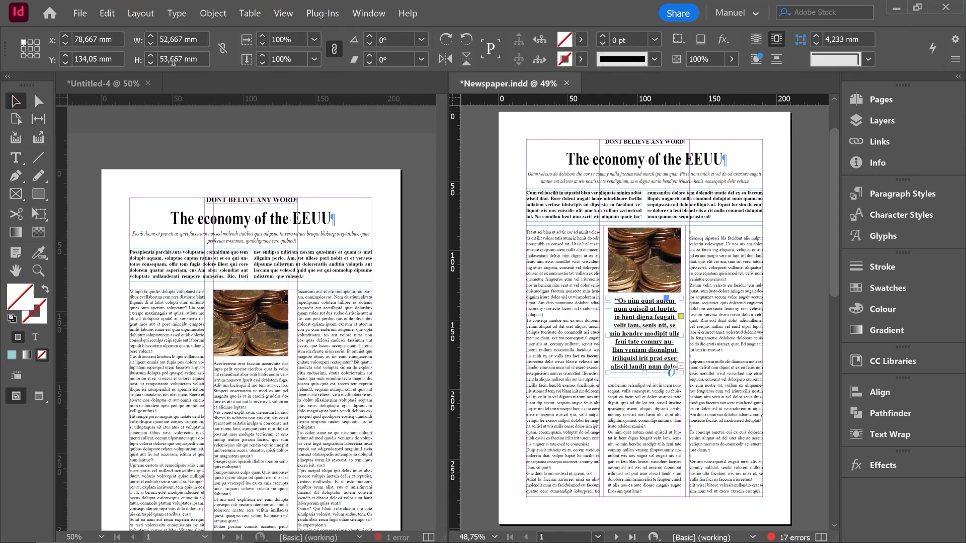
left_click_drag(183, 59, 155, 58)
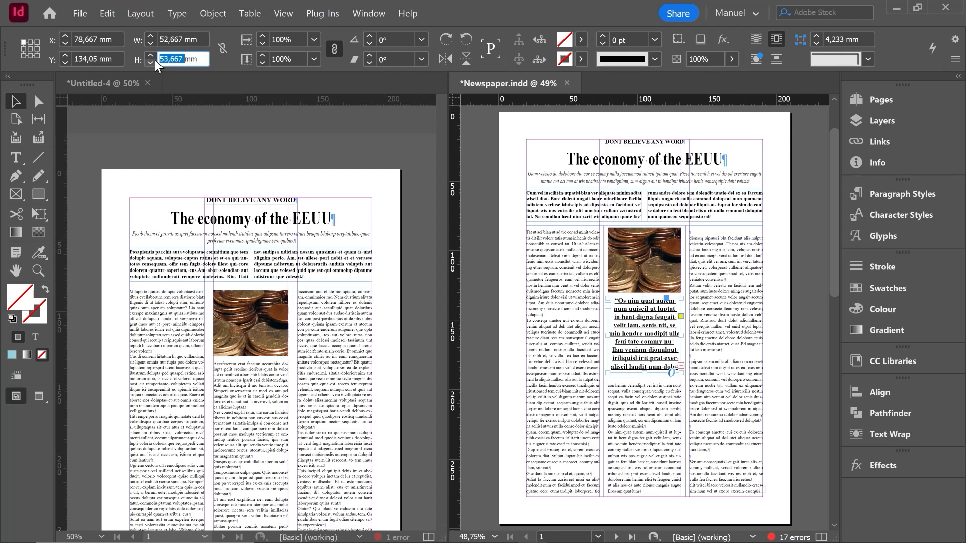
Step: In the new document, draw a text frame about 52 mm wide and 44 mm high beneath the coin photo in the middle column
left_click(144, 121)
left_click(15, 157)
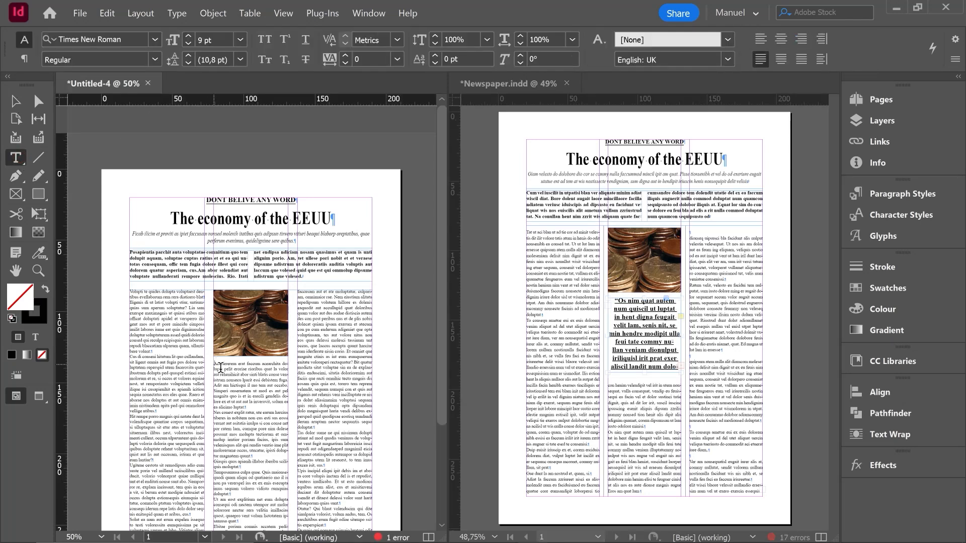
left_click_drag(110, 318, 204, 408)
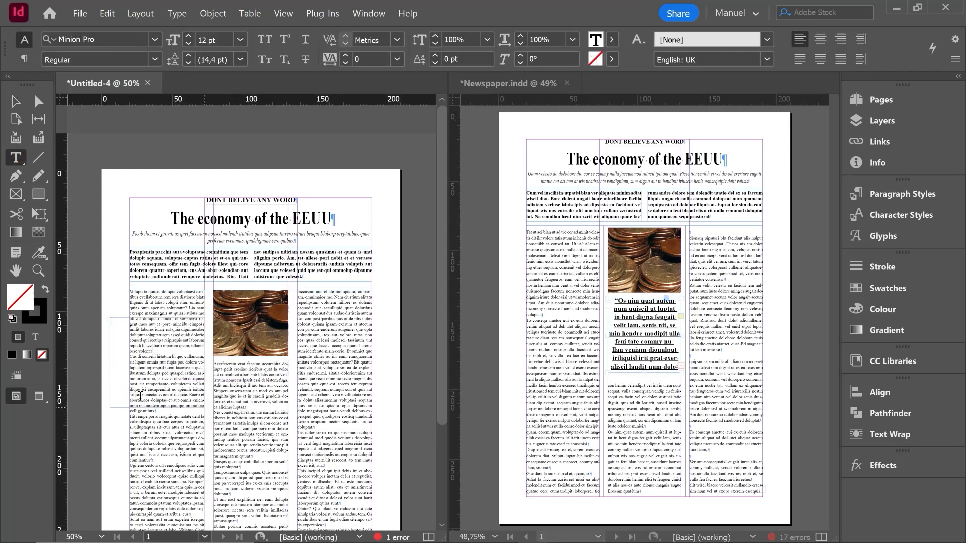
left_click(11, 101)
left_click_drag(119, 316, 229, 375)
left_click_drag(308, 409, 287, 409)
left_click_drag(251, 455, 248, 427)
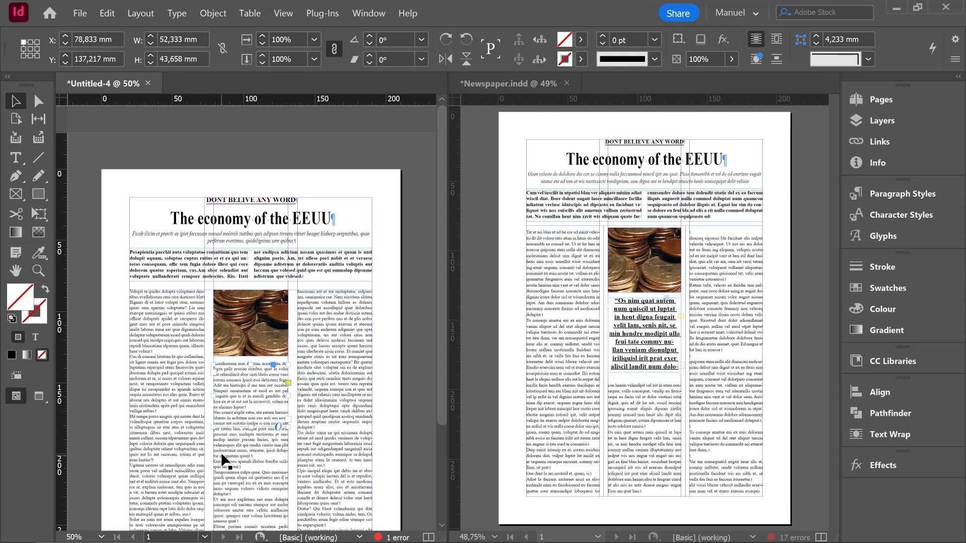
Step: Set the height of the text frame beneath the photo to 53,667 mm
double_click(180, 59)
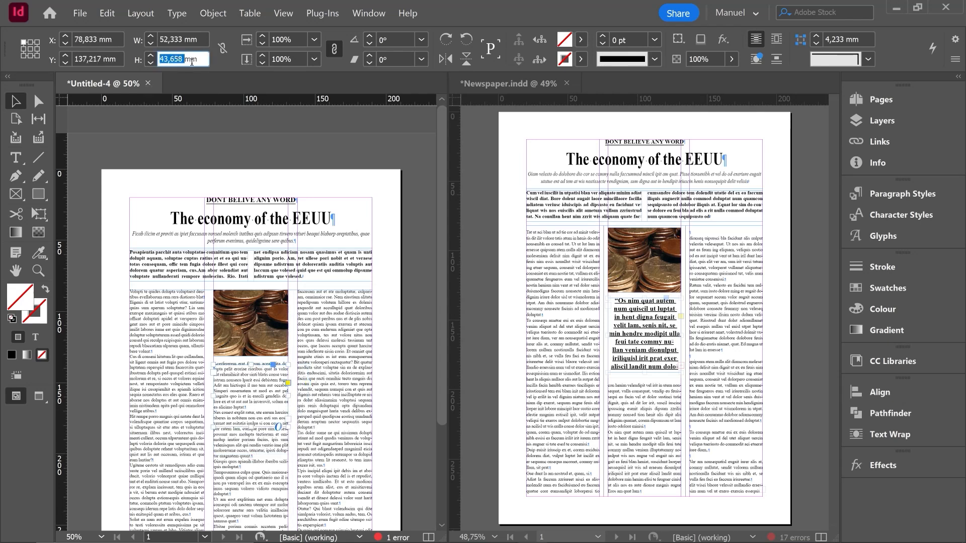
type("53,667")
key("Return")
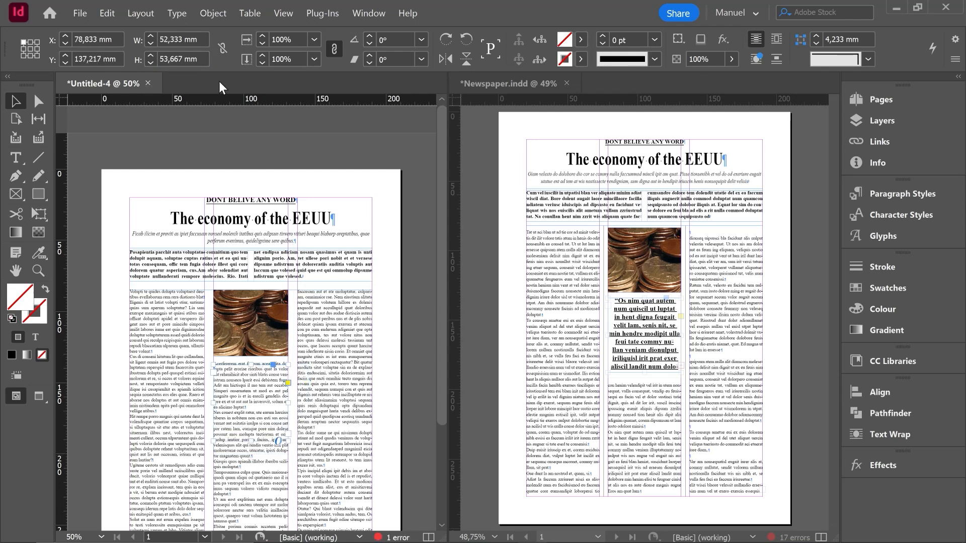
Step: Wrap the body text around the pull-quote frame's bounding box with a bottom offset of 6 mm
left_click(904, 436)
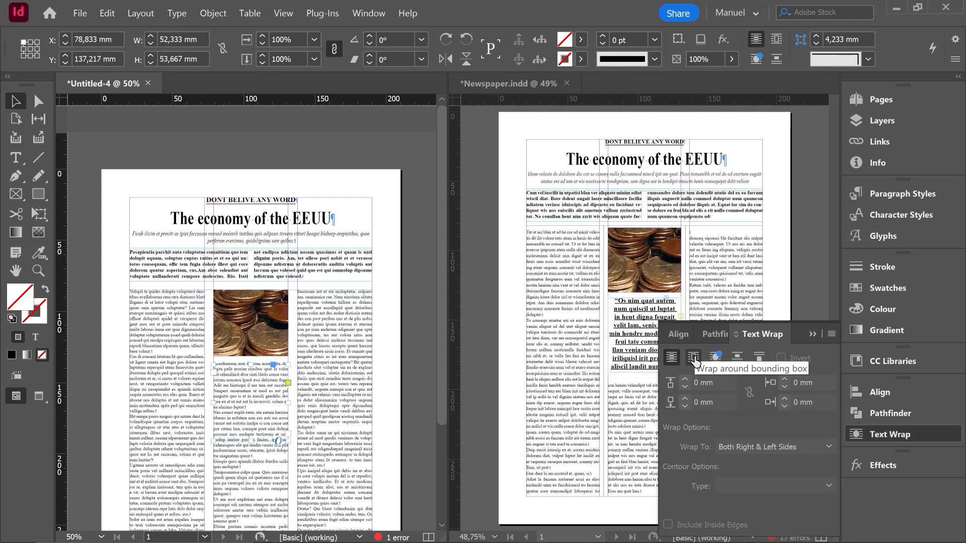
left_click(694, 357)
left_click(684, 398)
left_click(684, 398)
left_click(683, 398)
left_click(683, 398)
left_click(683, 398)
left_click(683, 399)
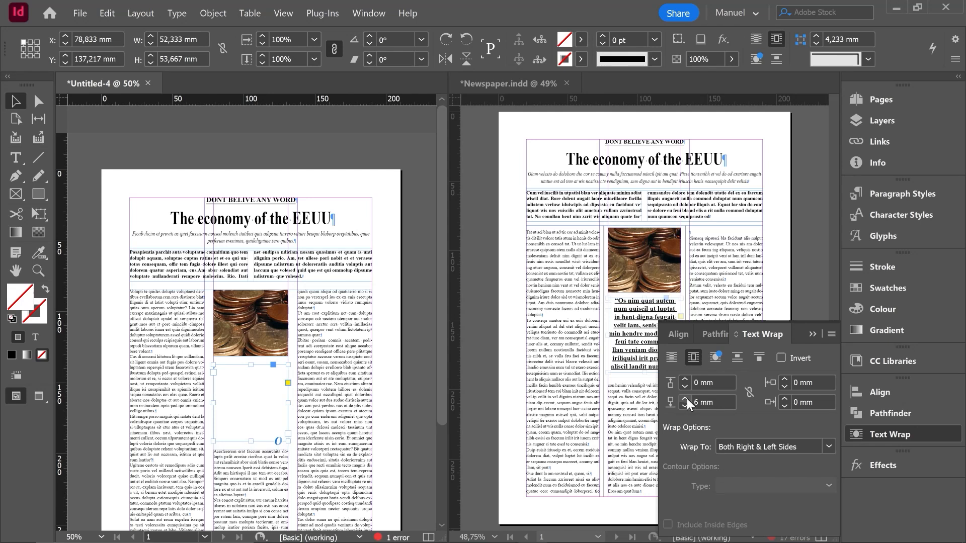
Step: Set the text in the empty pull-quote frame to Times New Roman Bold, 14 pt
double_click(633, 343)
left_click(225, 372)
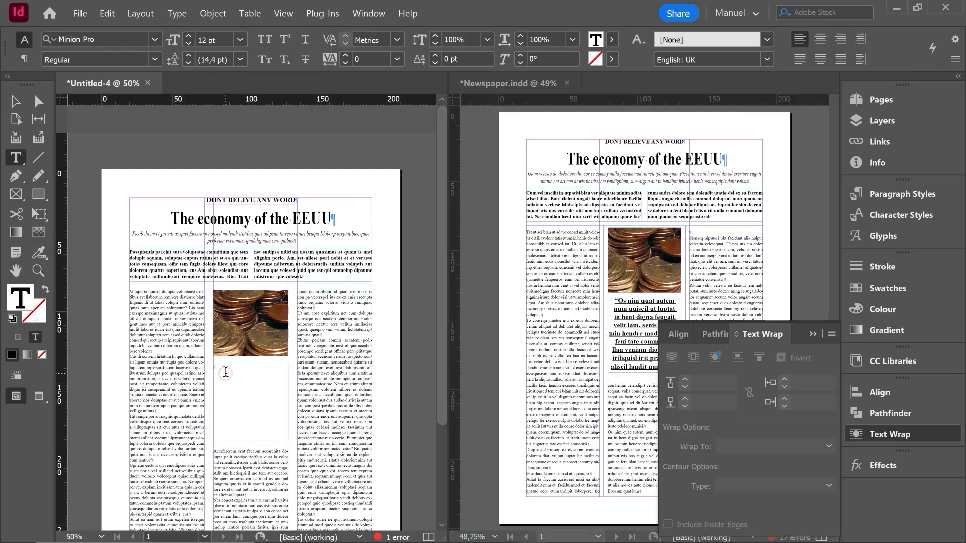
left_click(103, 39)
type("time")
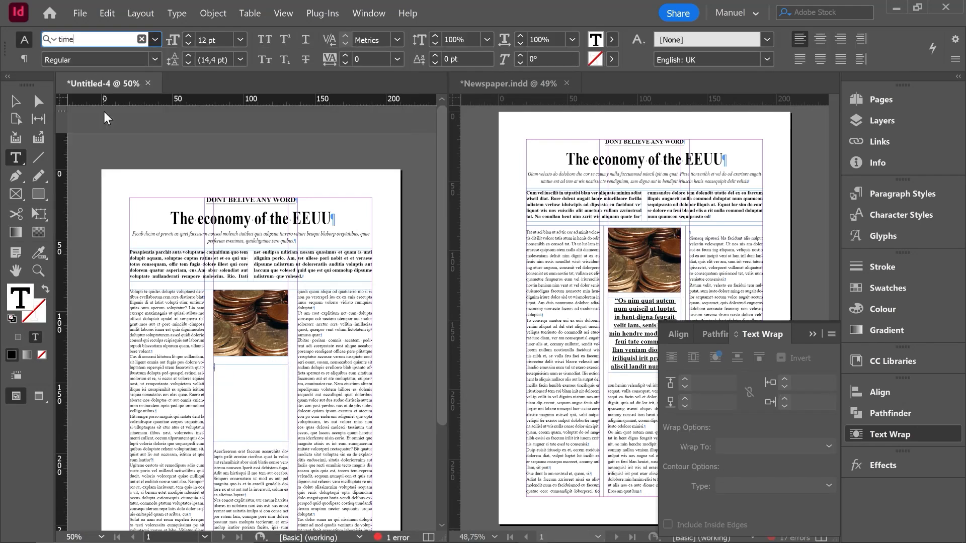
key("Return")
Step: Centre the pull quote's paragraph and fill its frame with placeholder text
left_click(23, 59)
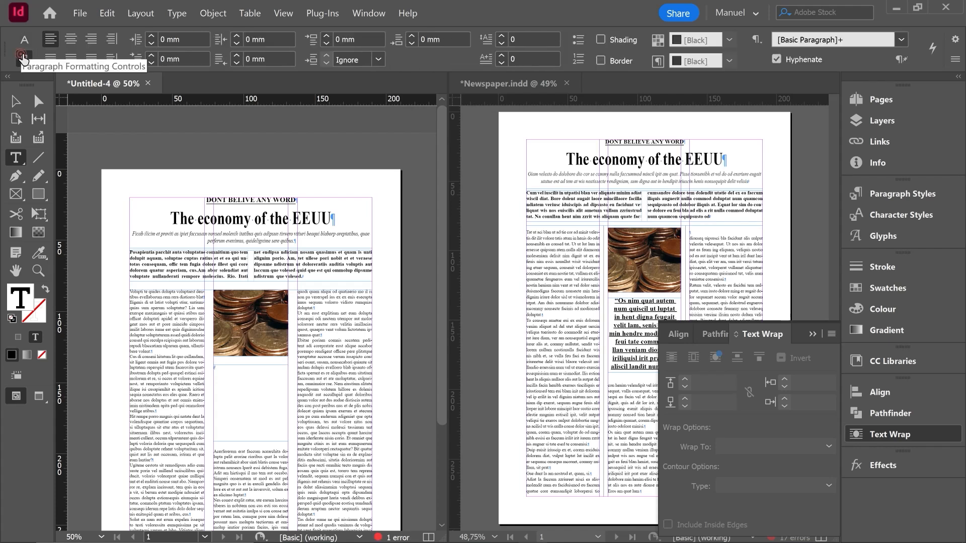
left_click(71, 39)
right_click(249, 369)
left_click(245, 401)
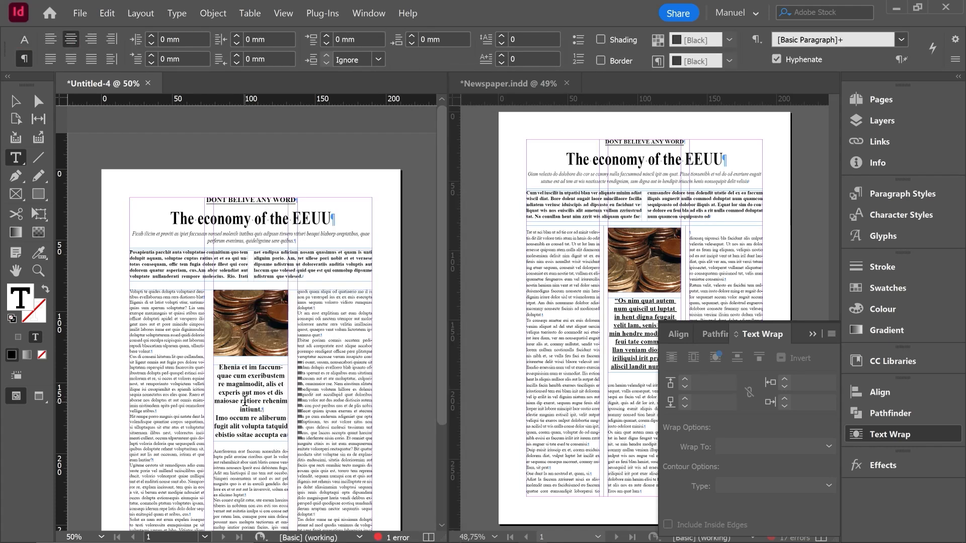
Step: Underline all of the pull quote's text
key("ctrl+a")
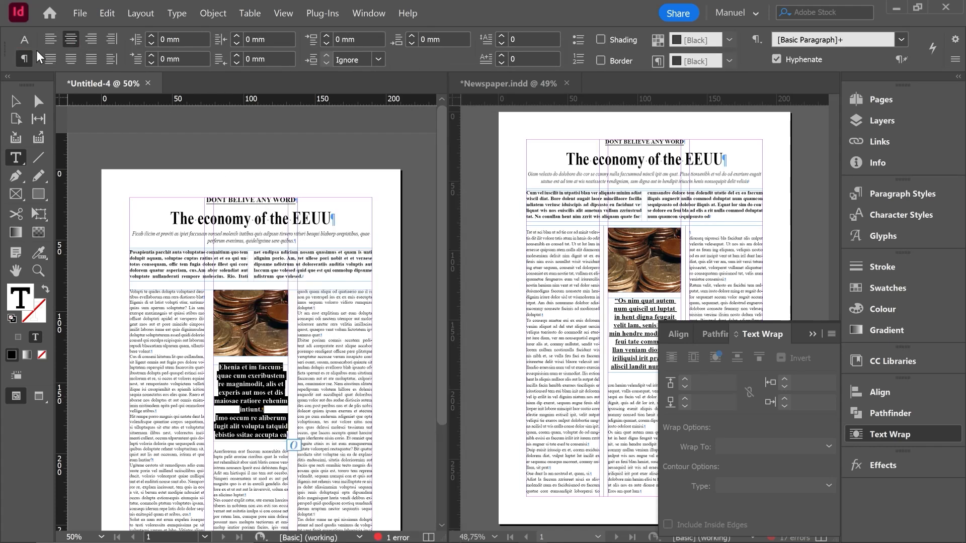
left_click(25, 40)
left_click(306, 39)
Step: Insert double left quotation marks at the very start of the pull quote
left_click(231, 374)
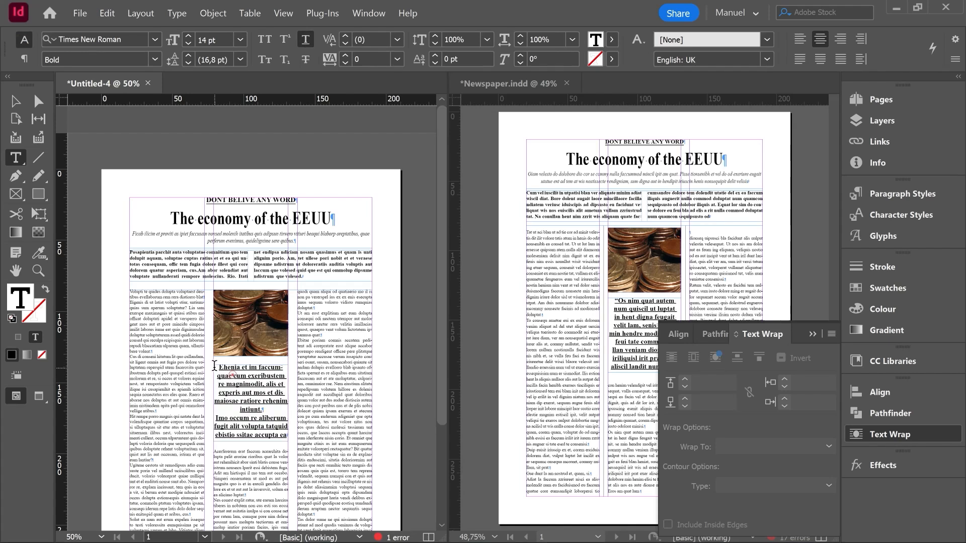
left_click(219, 364)
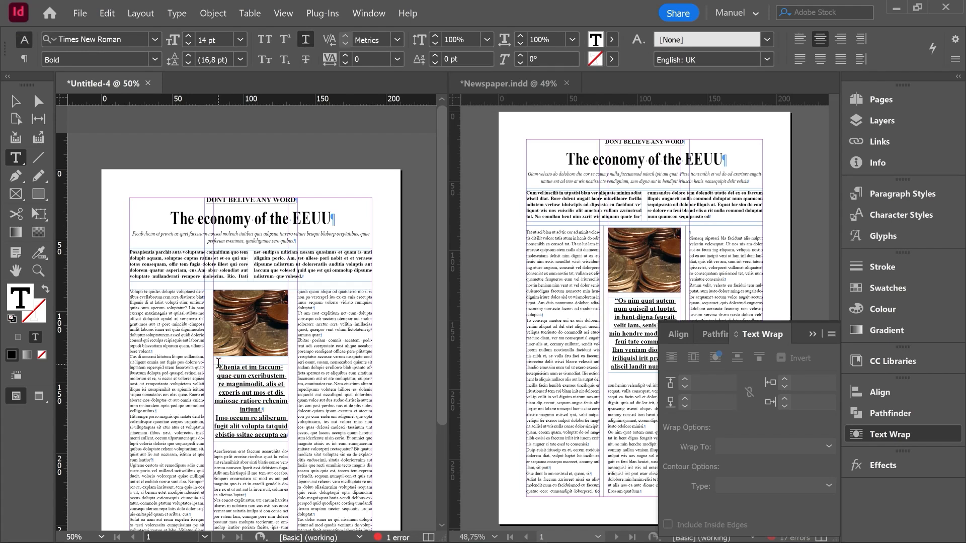
right_click(219, 371)
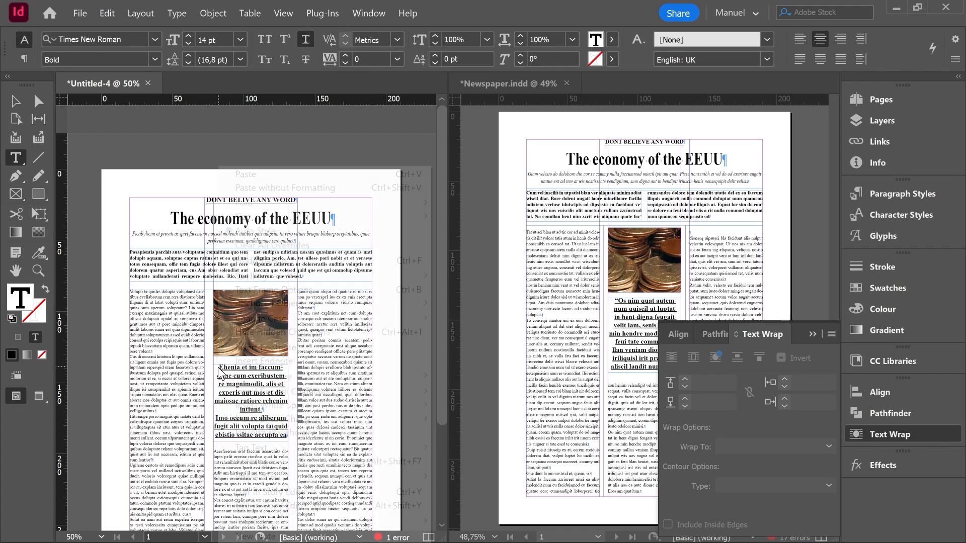
mouse_move(281, 393)
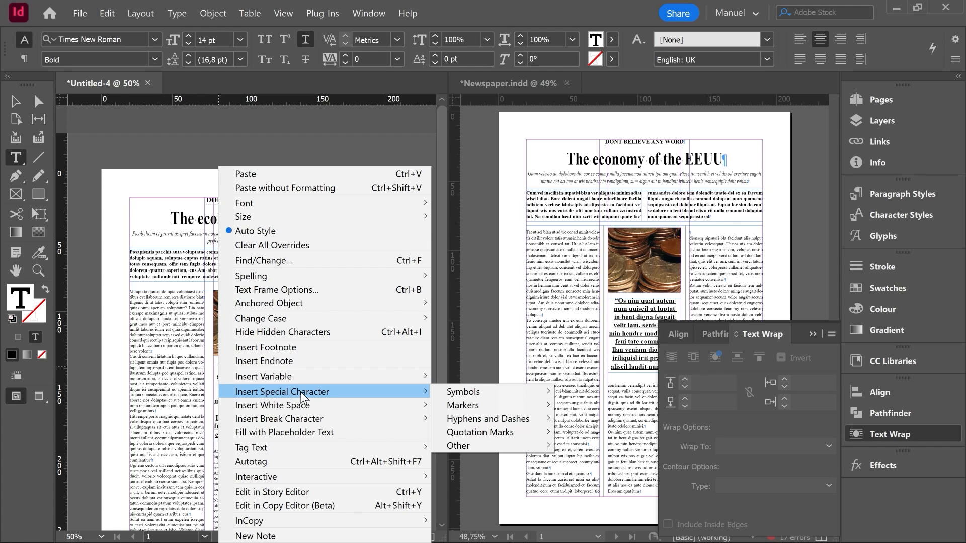
mouse_move(484, 436)
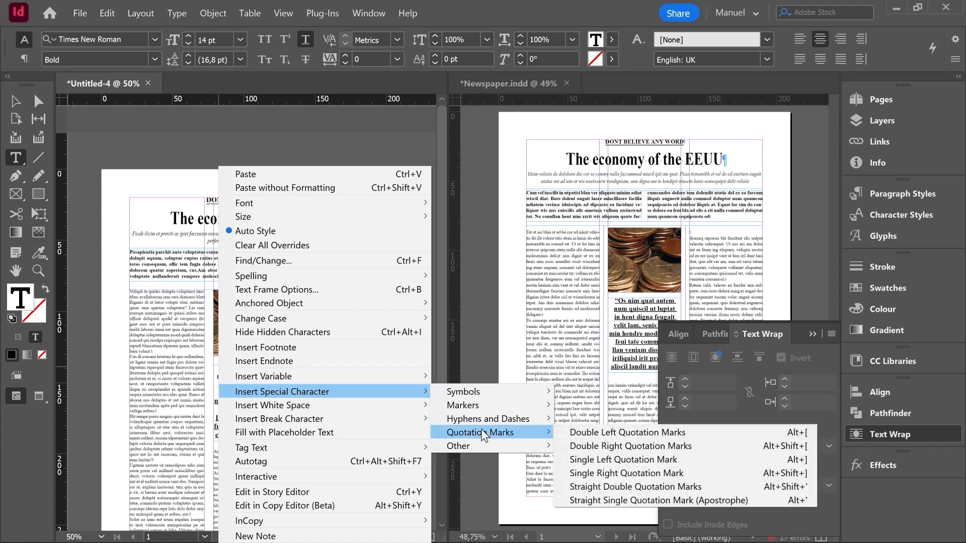
left_click(666, 432)
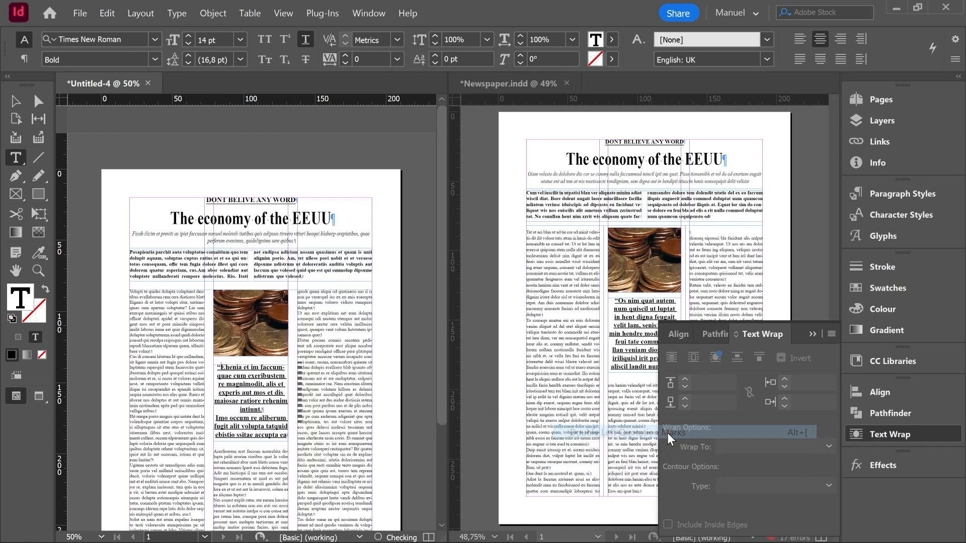
Step: Insert double right quotation marks at the very end of the pull quote
right_click(288, 436)
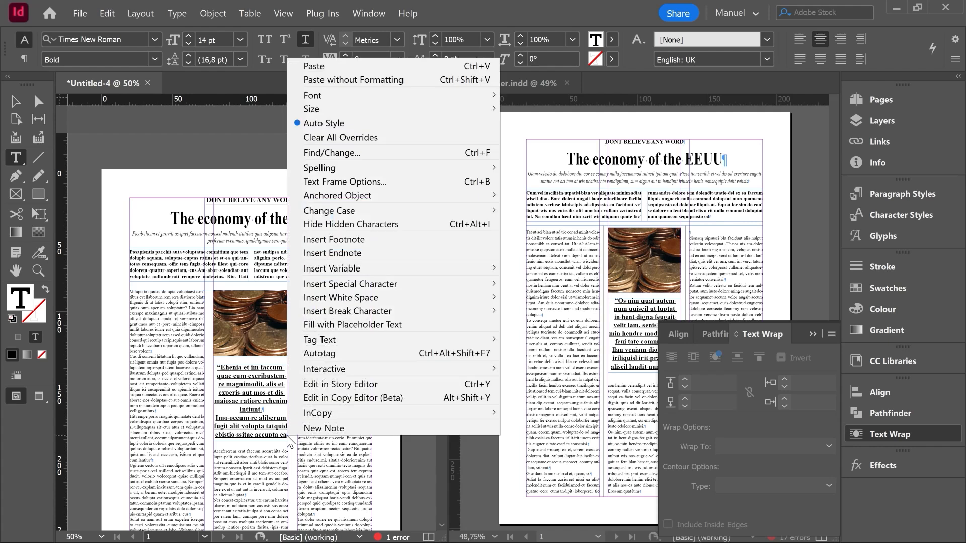
mouse_move(364, 345)
mouse_move(354, 282)
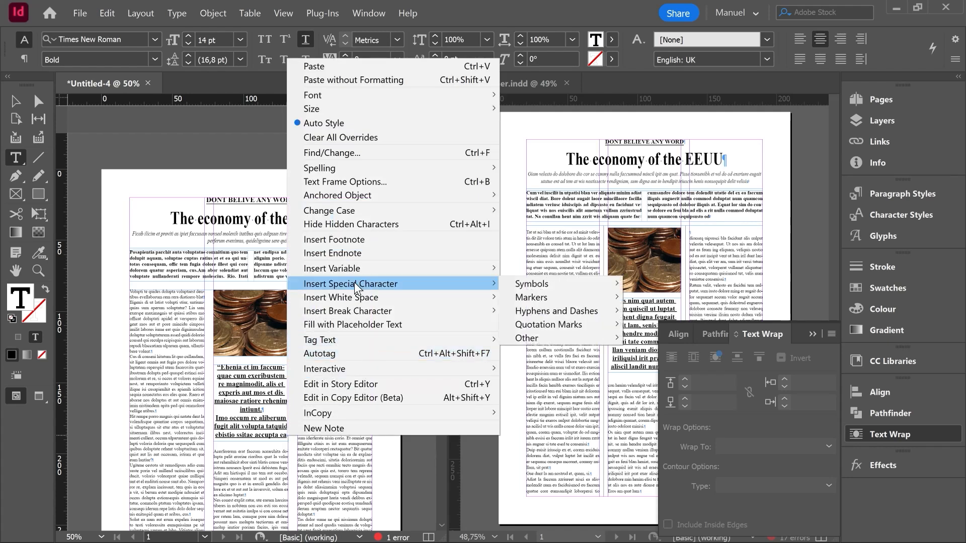
mouse_move(542, 323)
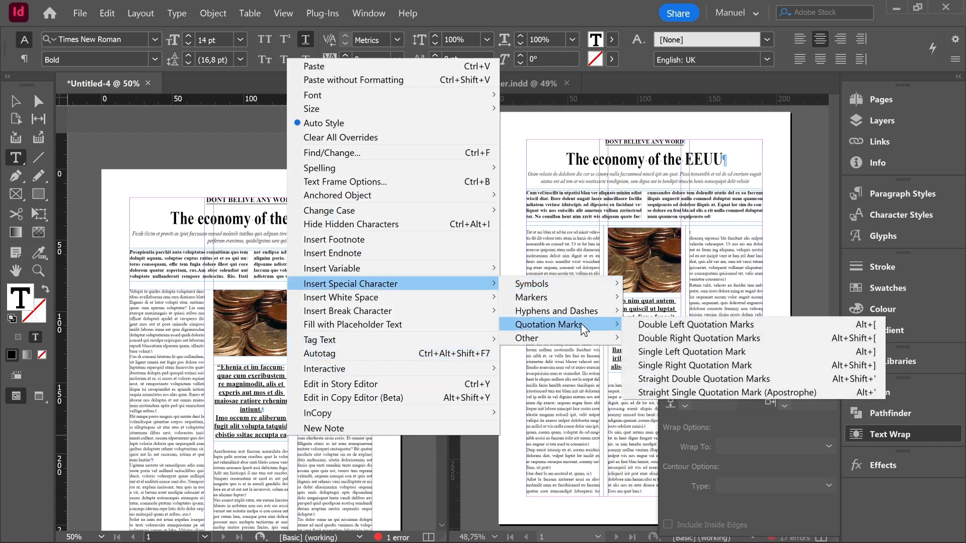
left_click(750, 337)
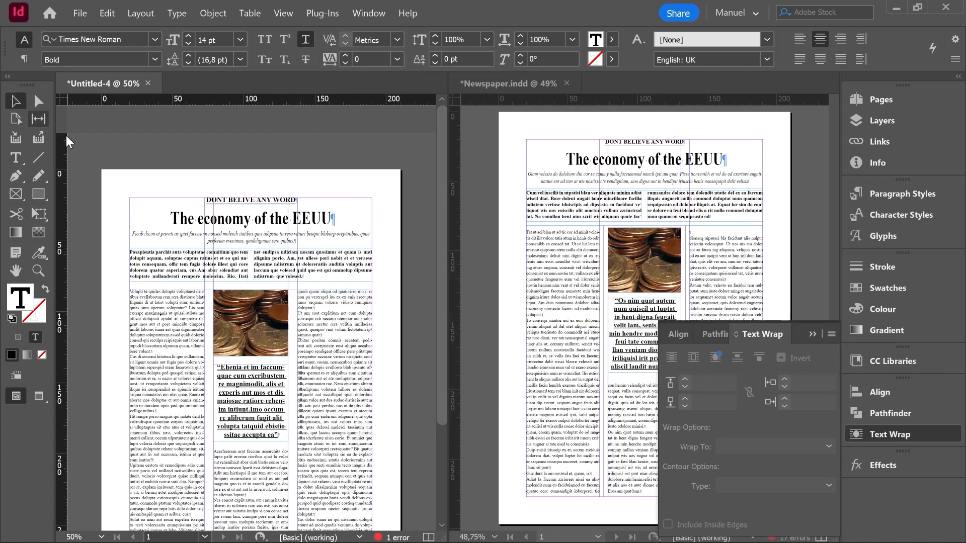
Step: Extend the three-column body text frame's upper edge upward to about Y 82 mm, making the frame about 195 mm high
left_click(19, 104)
left_click(414, 159)
key("h")
key("ctrl+0")
key("ctrl+F6")
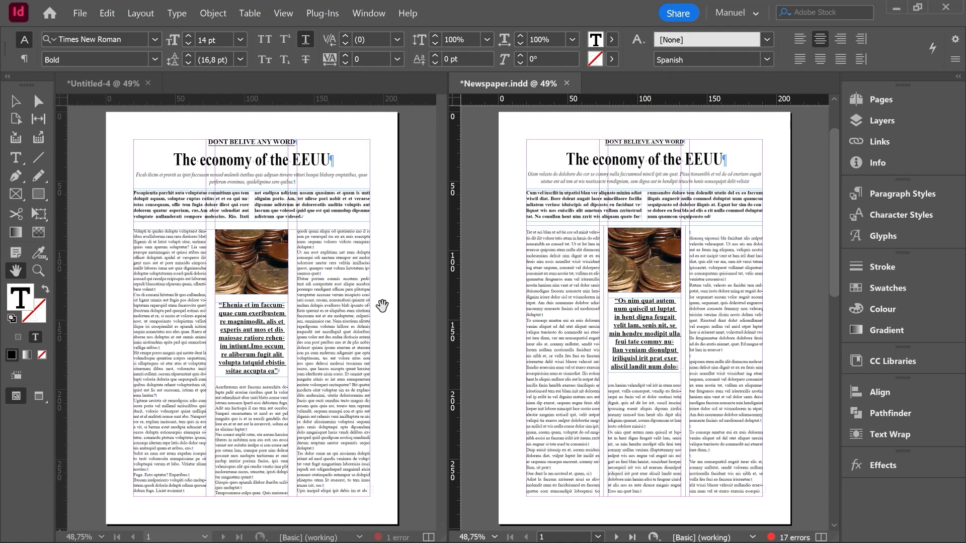
key("v")
left_click(248, 236)
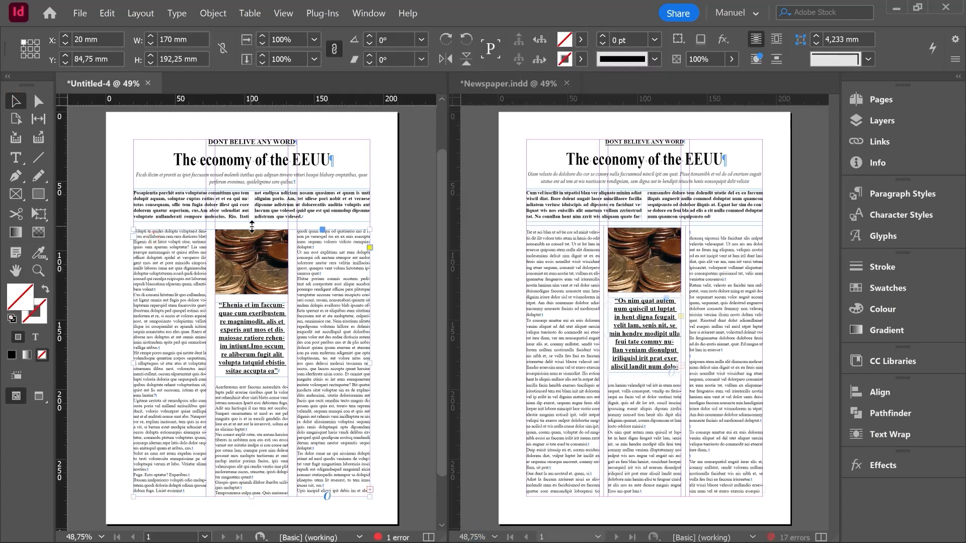
left_click_drag(251, 229, 252, 225)
Step: Move the coin photo up to the body frame's upper edge and the pull-quote frame up to about Y 134 mm
left_click(252, 261)
left_click(228, 286)
key("Up")
key("Up")
key("Up")
key("Up")
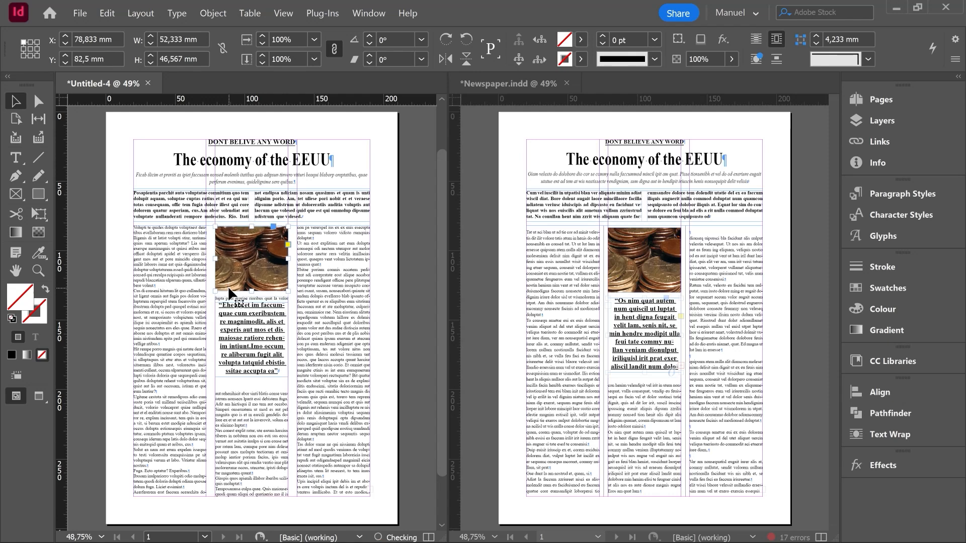
left_click(235, 314)
left_click_drag(237, 321, 236, 317)
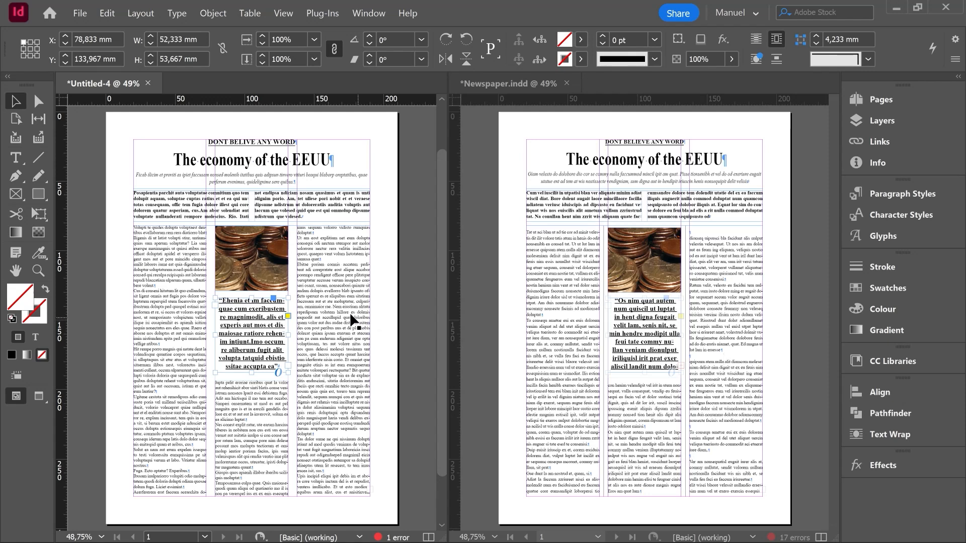
Step: Add a blank line after the paragraph ending "samusa quat." in the third body column
key("ctrl+1")
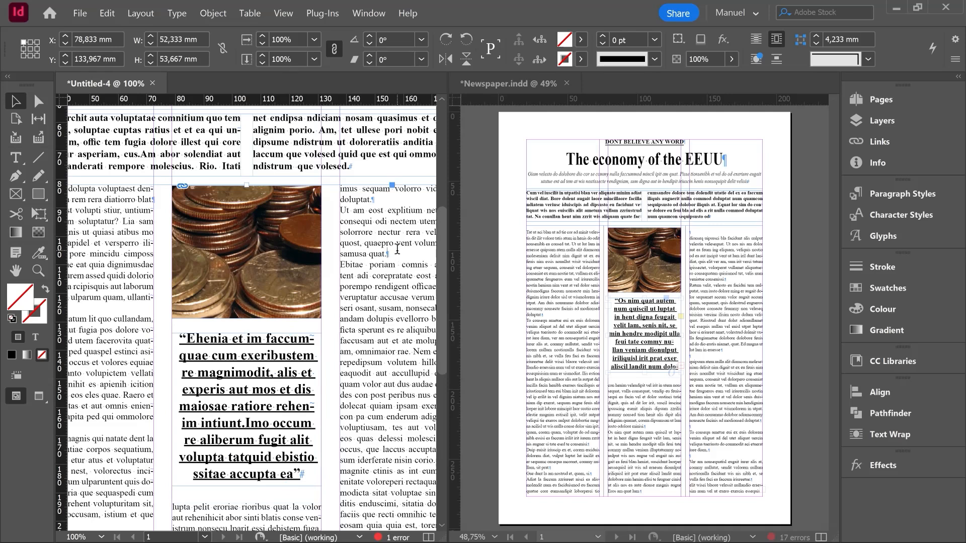
double_click(397, 254)
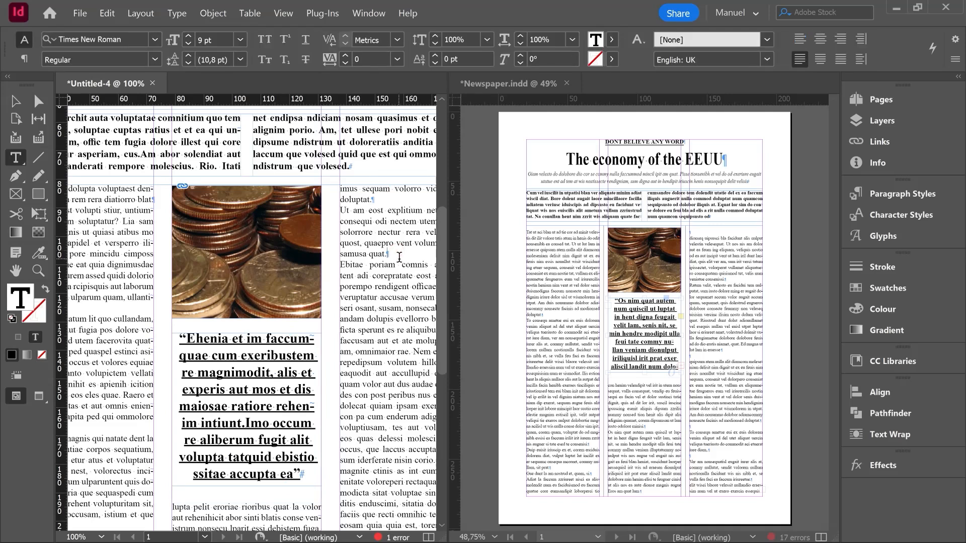
key("Return")
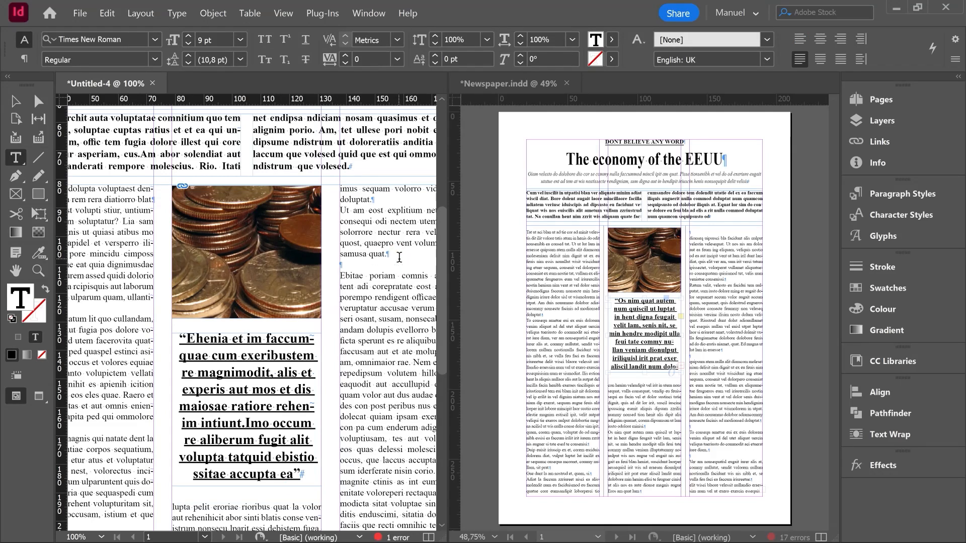
double_click(20, 272)
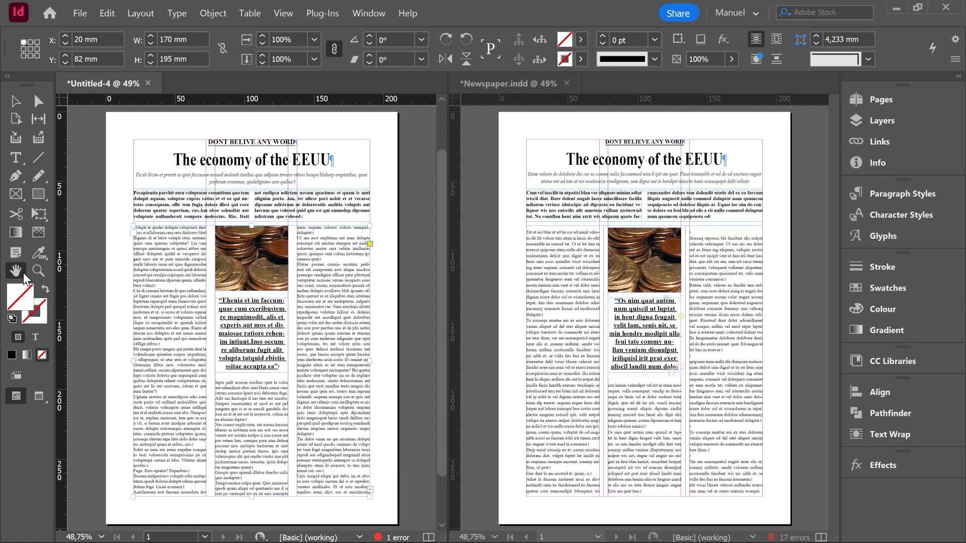